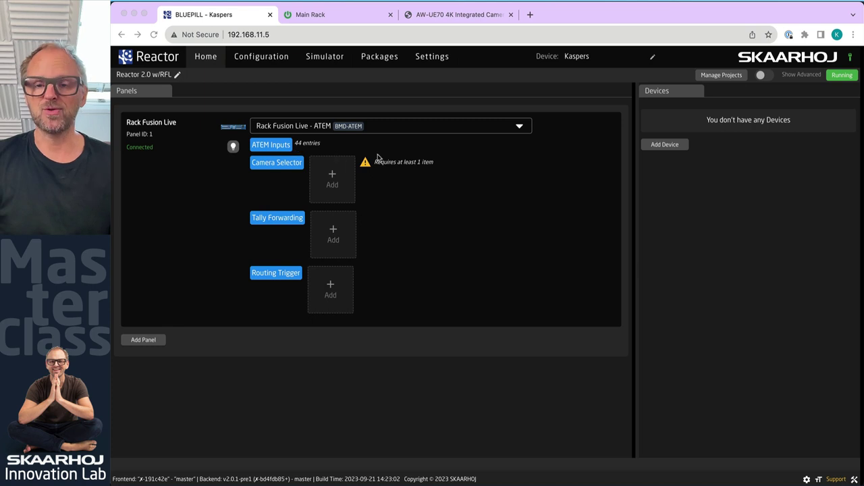
Add the network-discovered ATEM Mini switcher as a device
{"action": "left_click", "coordinate": [674, 146]}
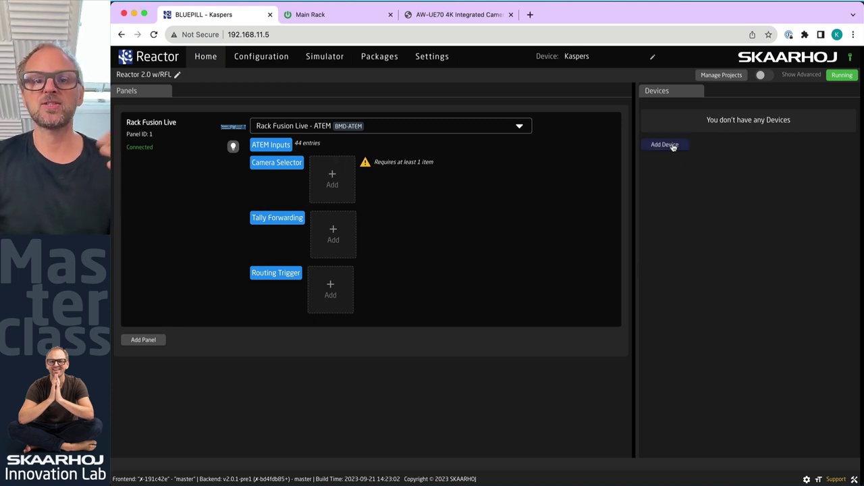
{"action": "left_click", "coordinate": [667, 147]}
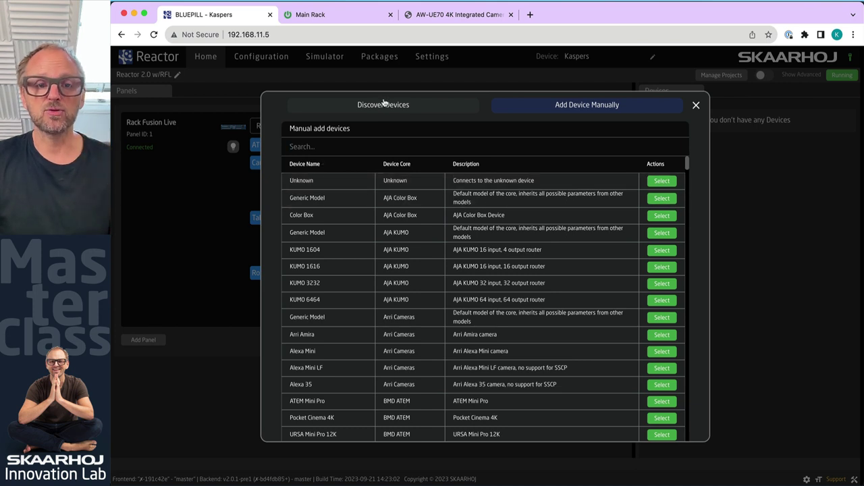
{"action": "left_click", "coordinate": [383, 104]}
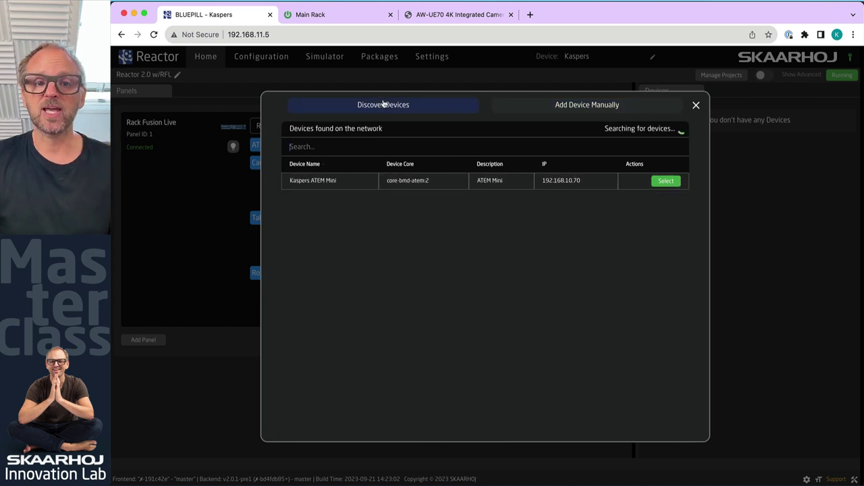
{"action": "left_click", "coordinate": [669, 182]}
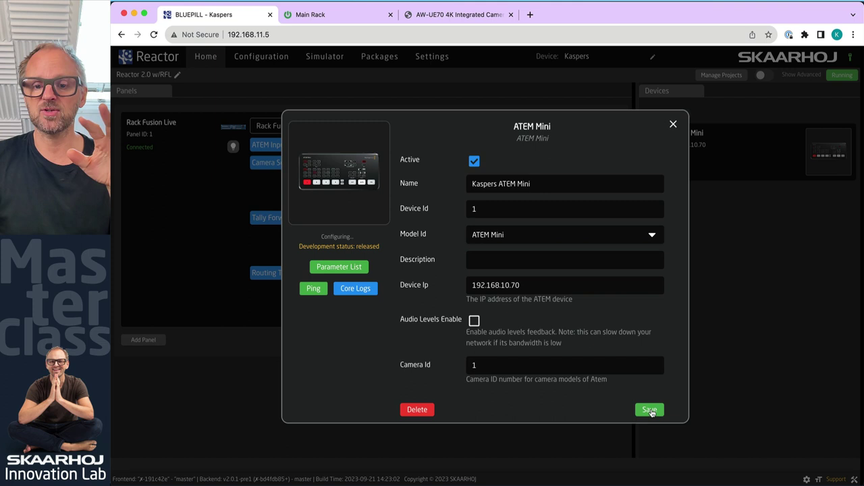
{"action": "left_click", "coordinate": [649, 410]}
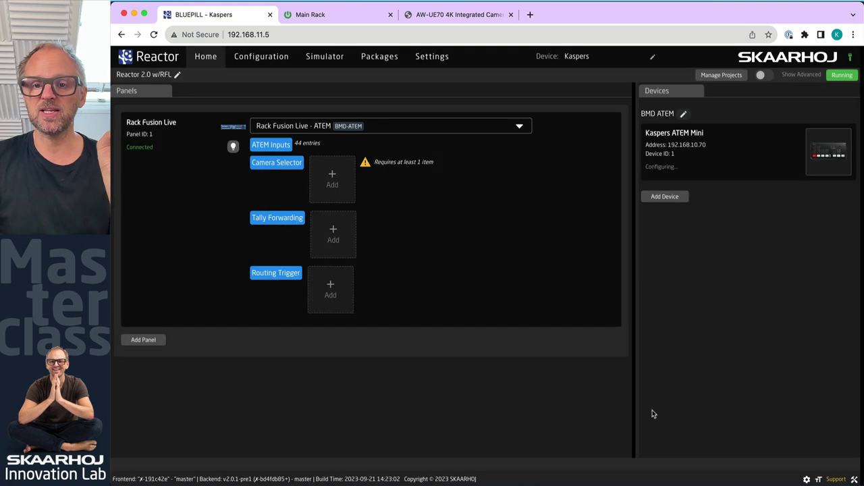
Manually add a Panasonic AW-UE150 PTZ camera at IP 192.168.10.250
{"action": "left_click", "coordinate": [664, 196]}
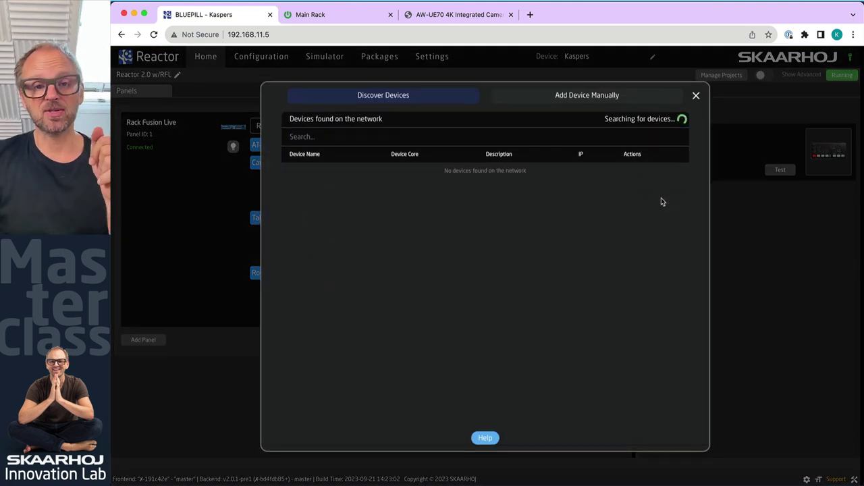
{"action": "left_click", "coordinate": [569, 100]}
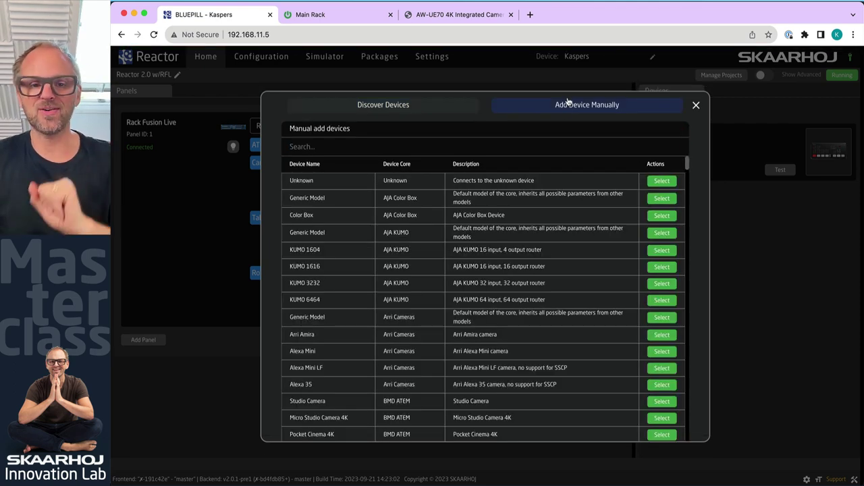
{"action": "left_click", "coordinate": [558, 142]}
{"action": "type", "text": "ue1"}
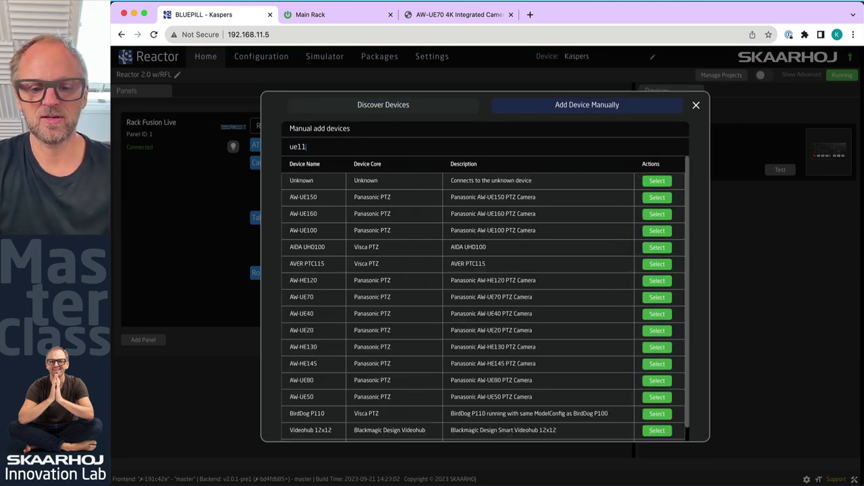
{"action": "type", "text": "150"}
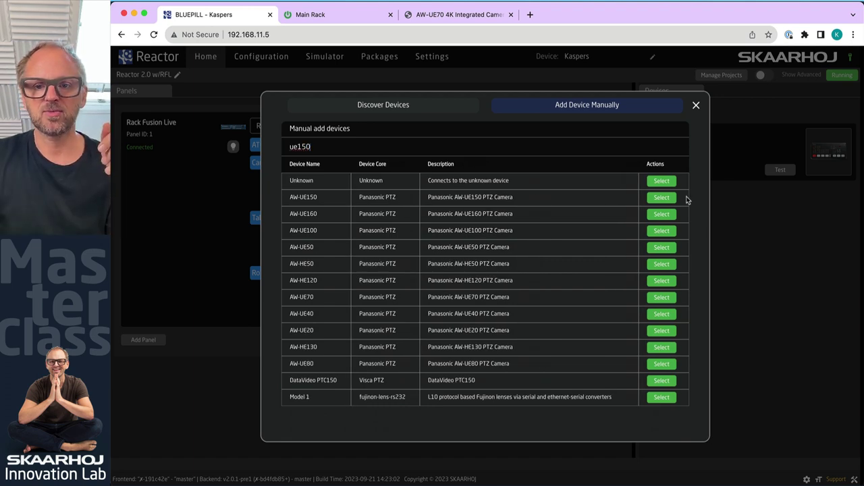
{"action": "left_click", "coordinate": [661, 198]}
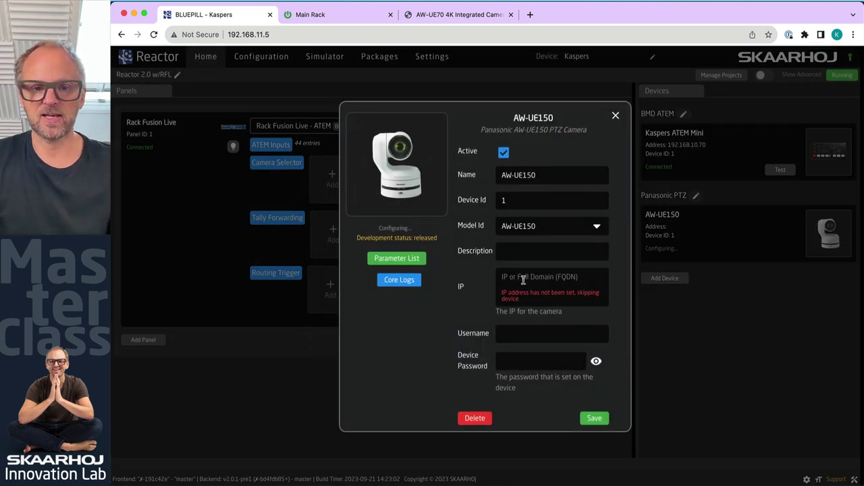
{"action": "type", "text": "192.168.10"}
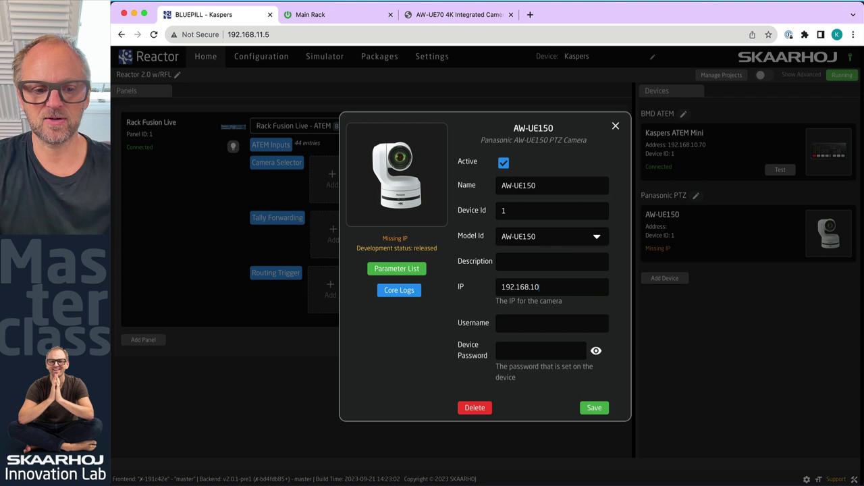
{"action": "type", "text": ".250"}
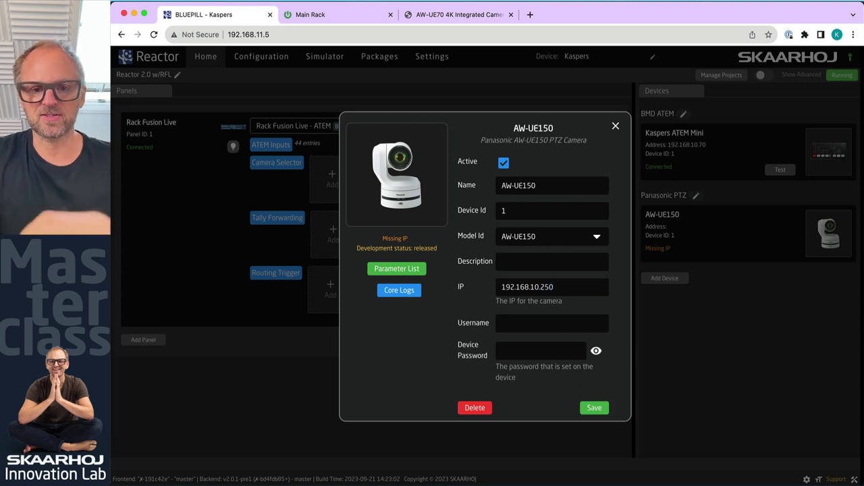
{"action": "left_click", "coordinate": [590, 409]}
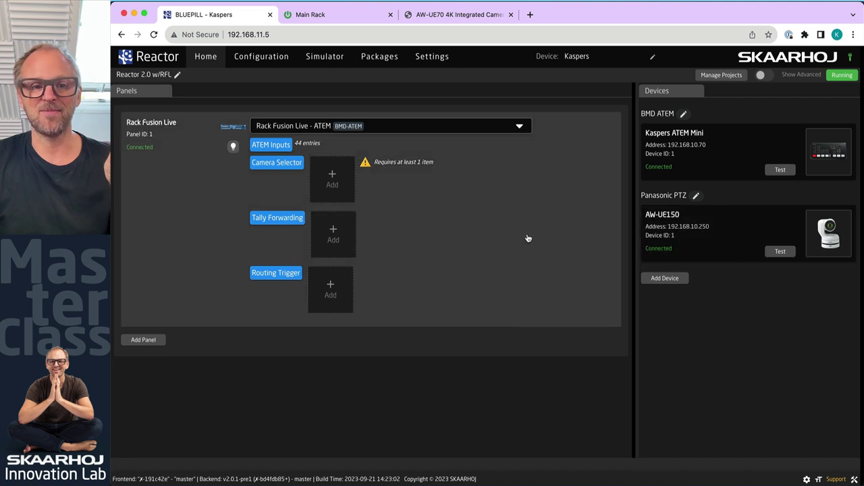
Assign the AW-UE150 from the device collection to the Camera Selector, then view the Simulator
{"action": "left_click", "coordinate": [325, 185]}
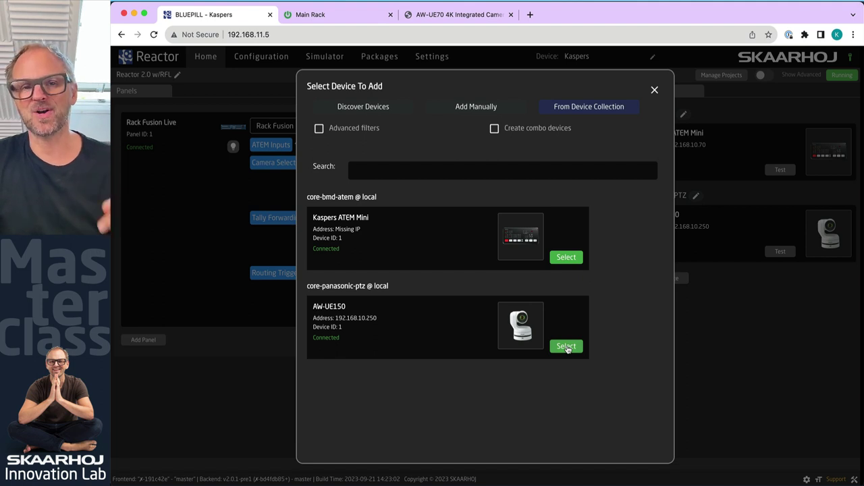
{"action": "left_click", "coordinate": [566, 347]}
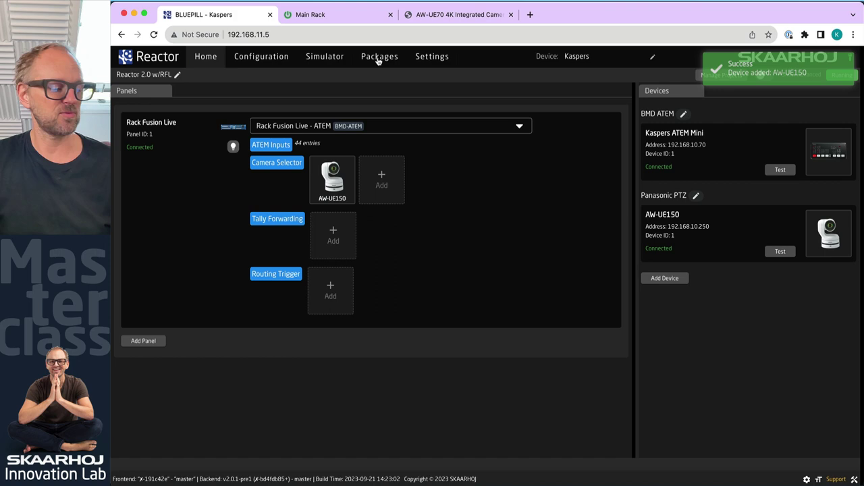
{"action": "left_click", "coordinate": [338, 59]}
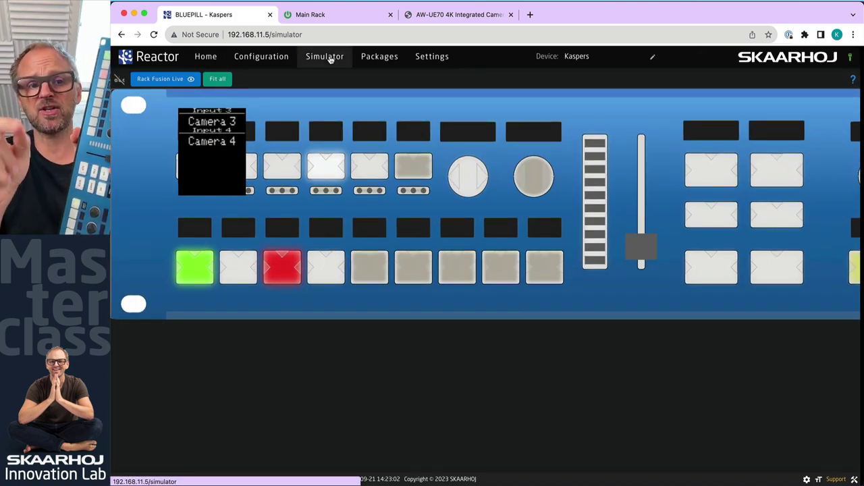
Reload the simulator and select the AW-UE150 as Cam 1 on the panel
{"action": "left_click", "coordinate": [331, 59]}
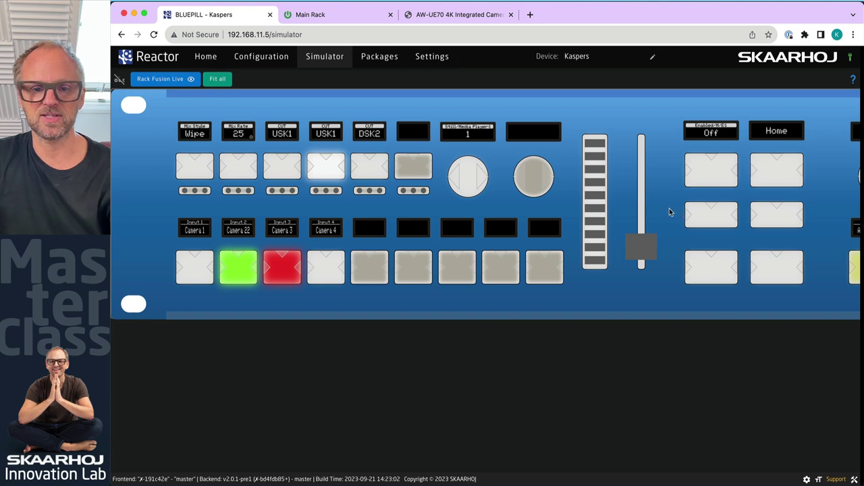
{"action": "left_click_drag", "start_coordinate": [670, 212], "coordinate": [335, 214]}
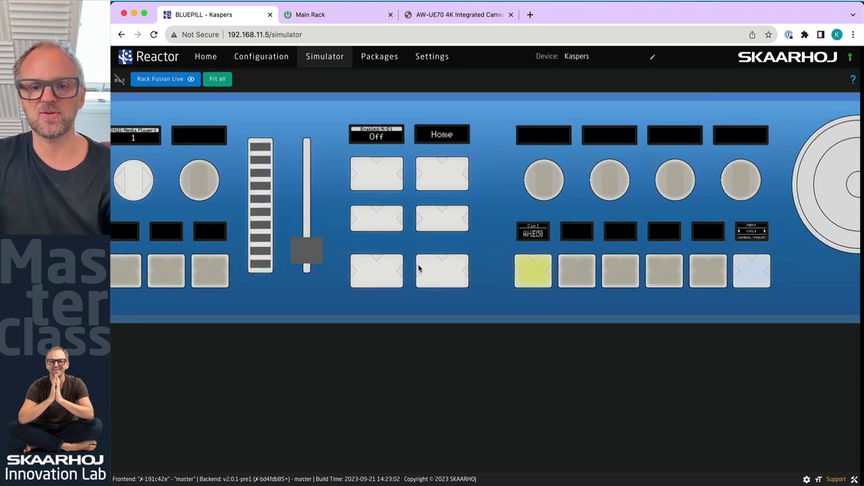
{"action": "left_click", "coordinate": [537, 284]}
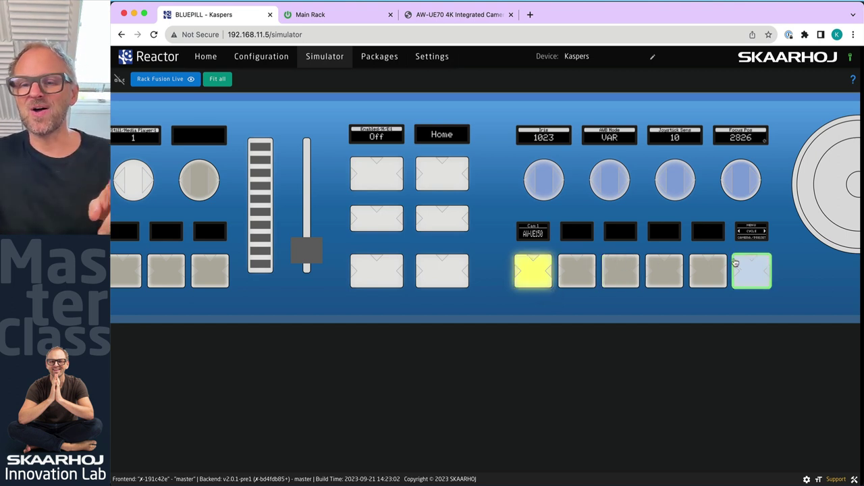
Cycle the camera menu pages and switch the A.Focus encoder from Auto to Manual
{"action": "left_click", "coordinate": [752, 270]}
{"action": "left_click", "coordinate": [751, 270]}
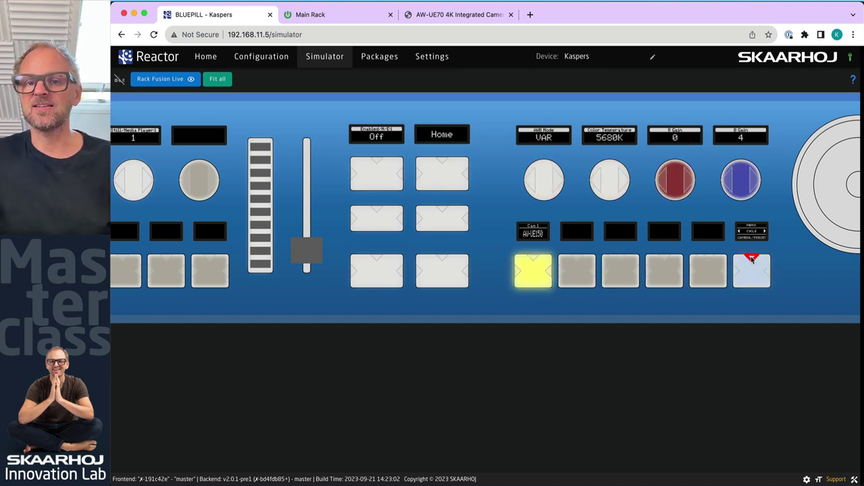
{"action": "left_click", "coordinate": [751, 270]}
{"action": "left_click", "coordinate": [752, 264]}
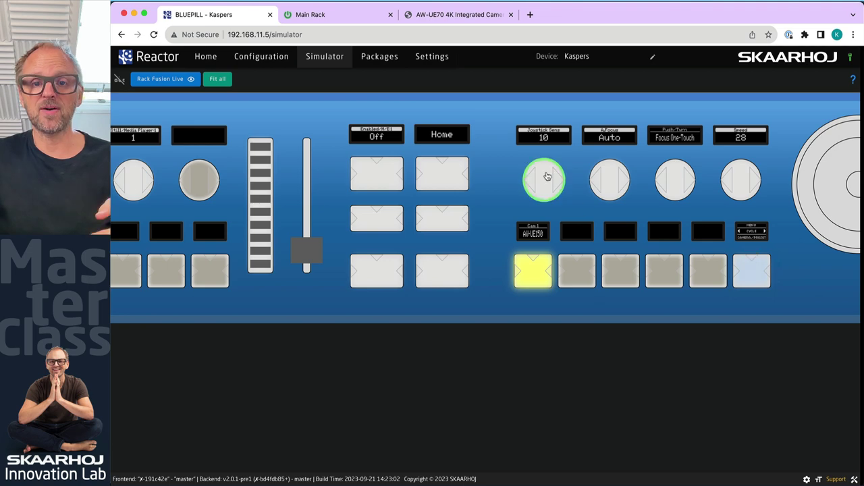
{"action": "scroll", "coordinate": [667, 161], "scroll_direction": "up", "scroll_amount": 5}
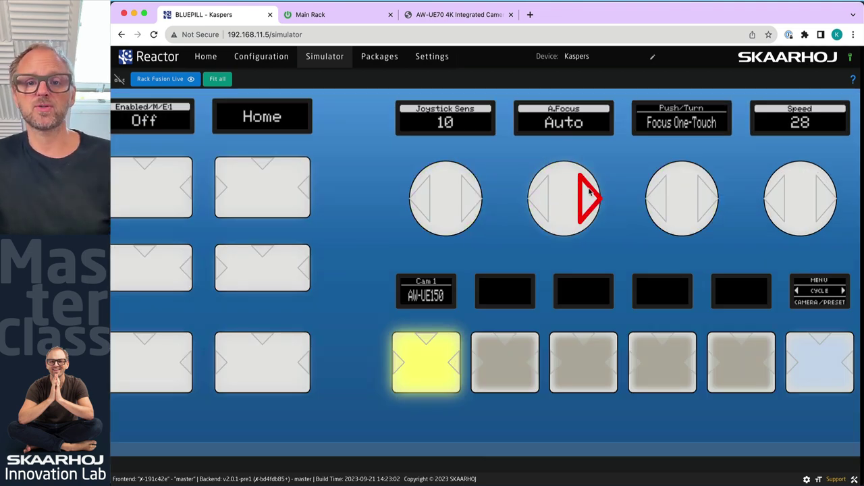
{"action": "left_click", "coordinate": [564, 198]}
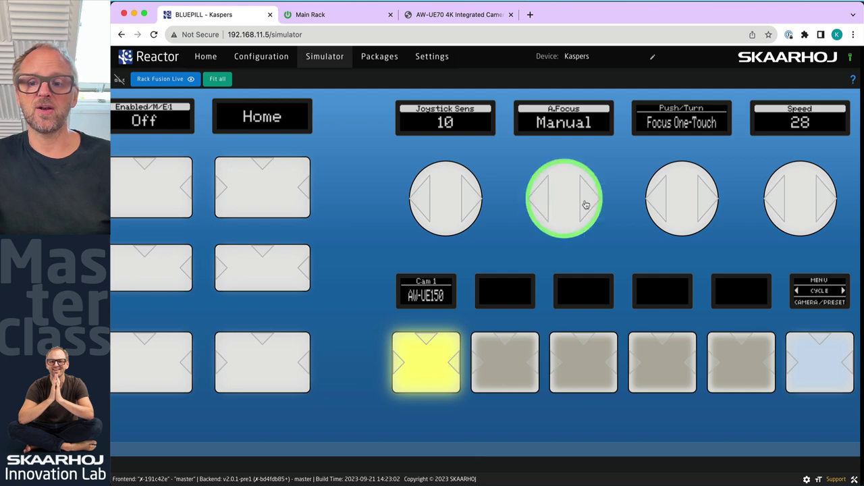
{"action": "left_click", "coordinate": [820, 339]}
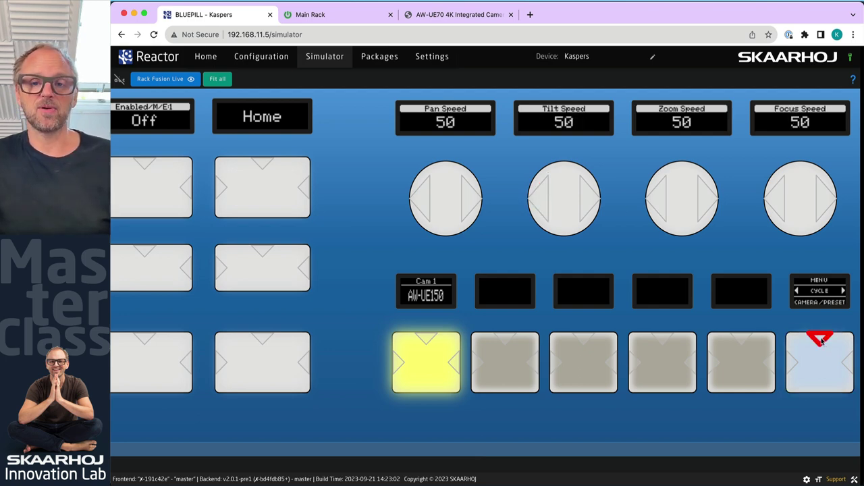
{"action": "left_click", "coordinate": [820, 339]}
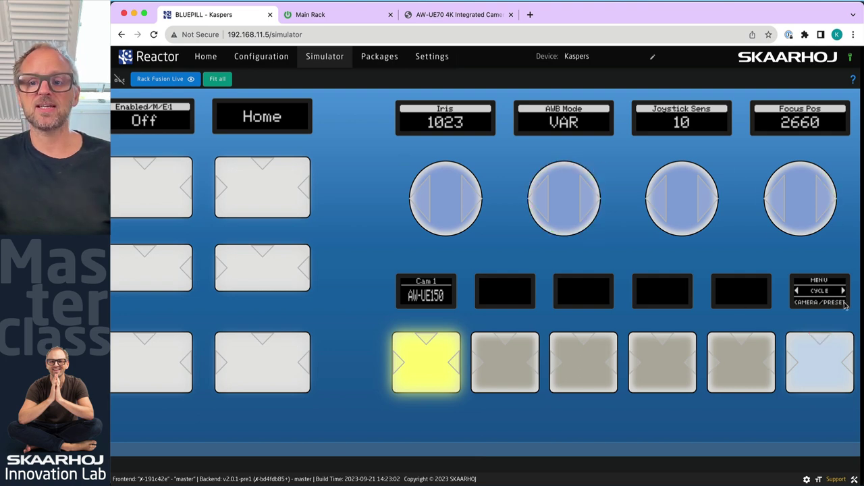
{"action": "left_click", "coordinate": [819, 340]}
Leave the simulator and return to the Home page with the Rack Fusion Live panel
{"action": "scroll", "coordinate": [565, 295], "scroll_direction": "down", "scroll_amount": 5}
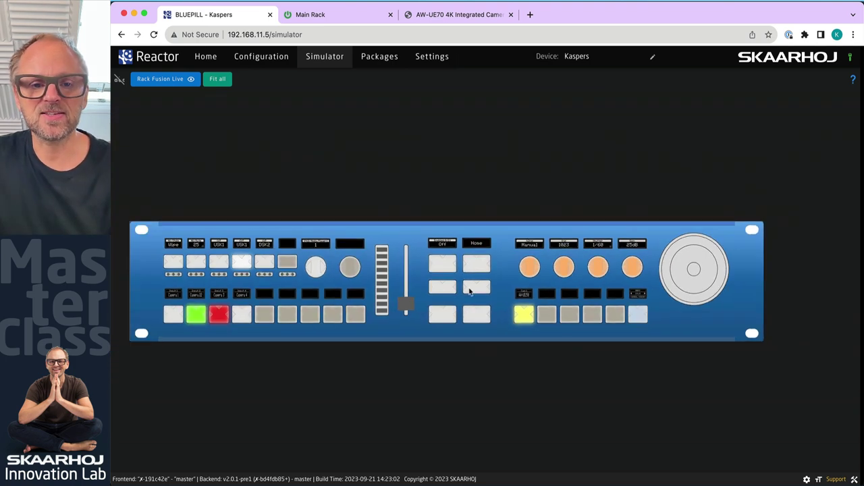
{"action": "scroll", "coordinate": [452, 270], "scroll_direction": "up", "scroll_amount": 3}
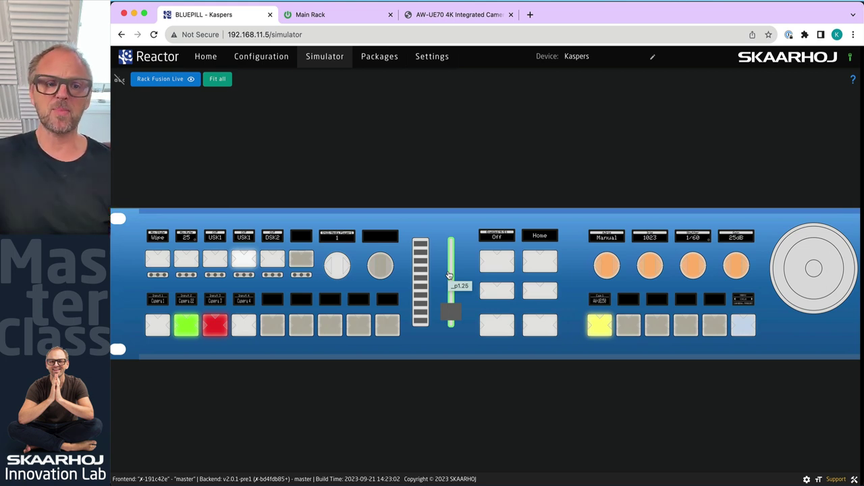
{"action": "left_click", "coordinate": [204, 58]}
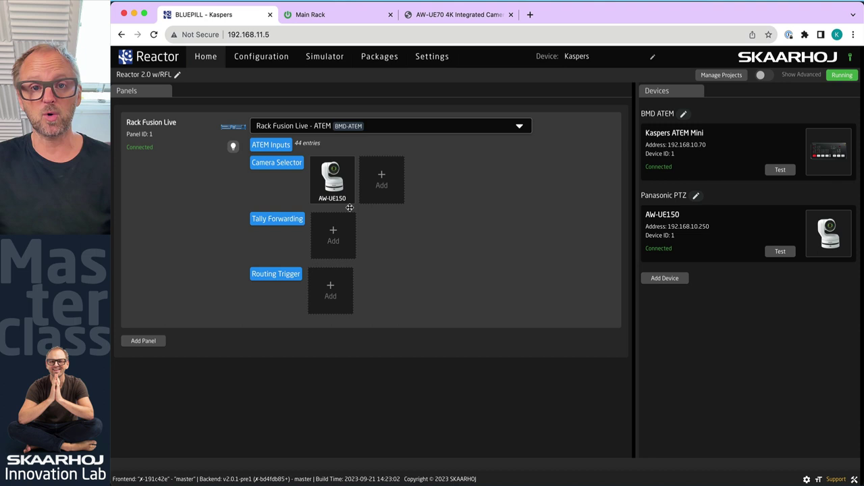
Open the ATEM Inputs list and move input 2 above input 1
{"action": "left_click", "coordinate": [273, 144]}
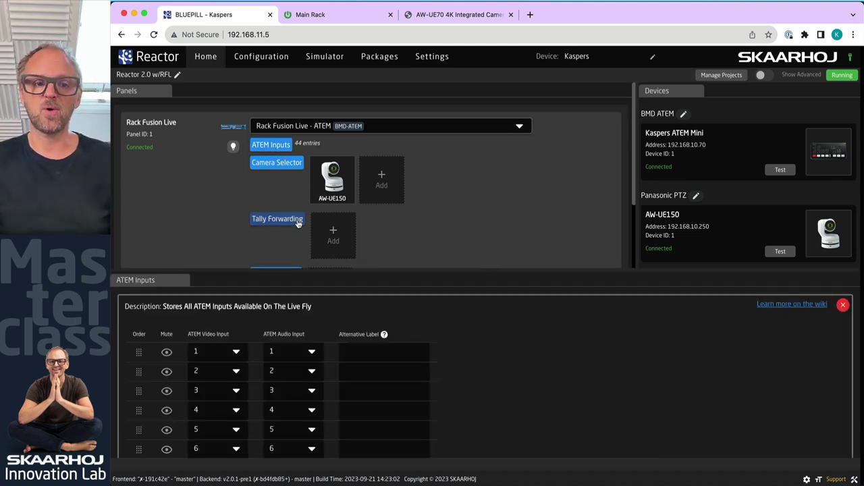
{"action": "scroll", "coordinate": [252, 417], "scroll_direction": "down", "scroll_amount": 3}
{"action": "scroll", "coordinate": [252, 416], "scroll_direction": "down", "scroll_amount": 15}
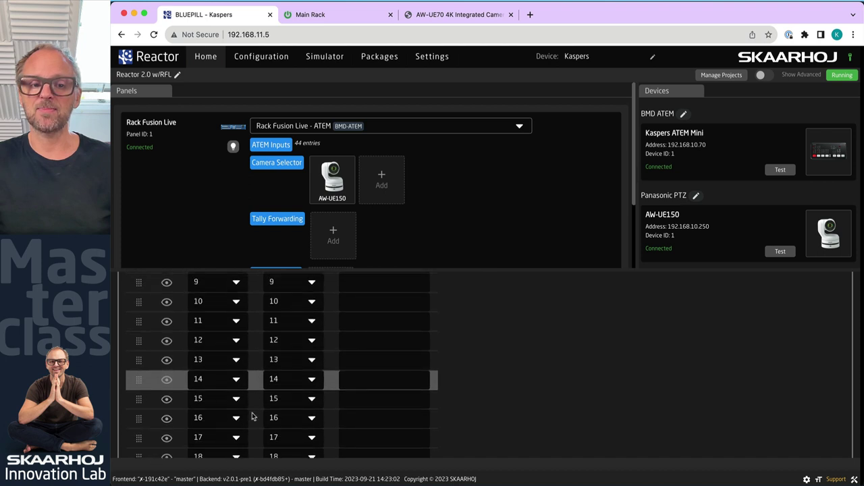
{"action": "scroll", "coordinate": [252, 416], "scroll_direction": "down", "scroll_amount": 3}
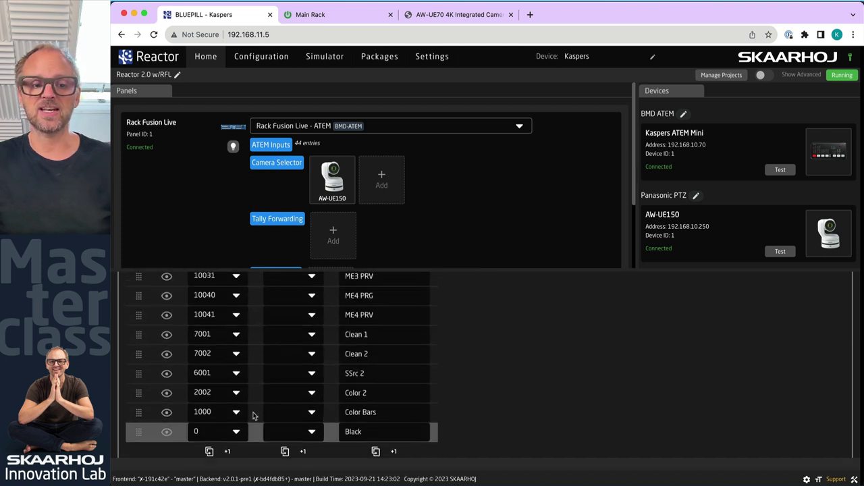
{"action": "scroll", "coordinate": [250, 411], "scroll_direction": "up", "scroll_amount": 20}
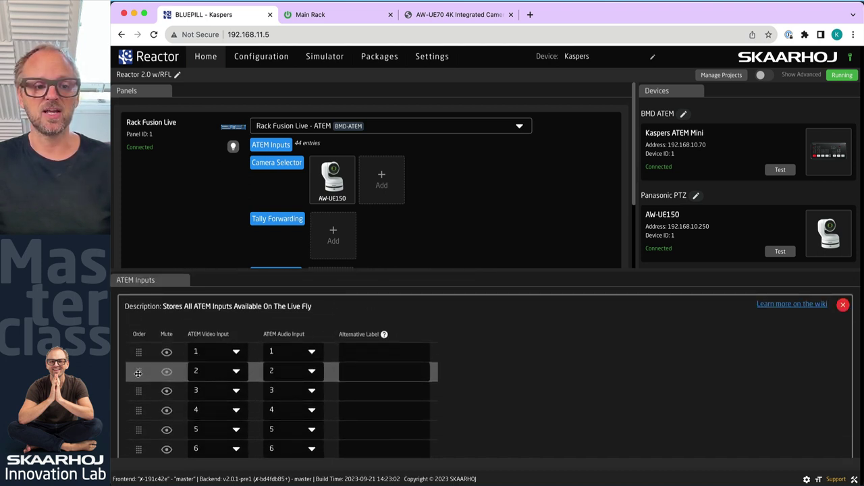
{"action": "left_click_drag", "start_coordinate": [138, 373], "coordinate": [139, 352]}
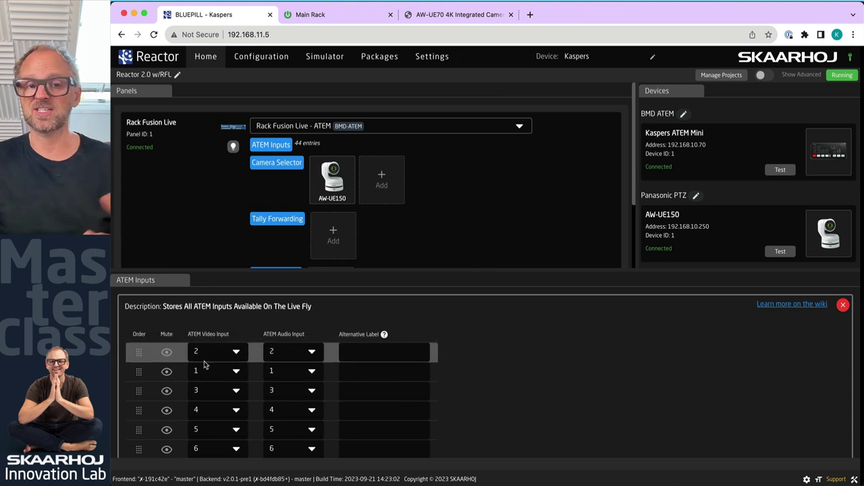
Restore the ATEM Inputs order to 1, 2, 3 and close the list
{"action": "left_click", "coordinate": [324, 56]}
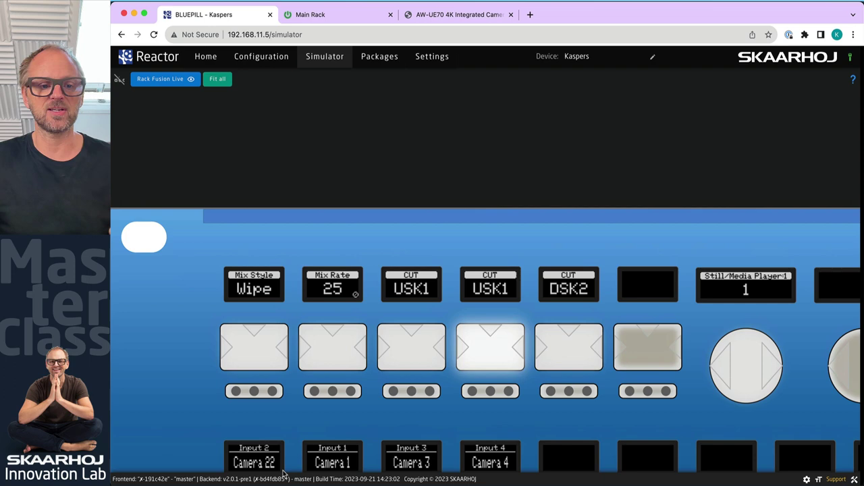
{"action": "left_click", "coordinate": [205, 57]}
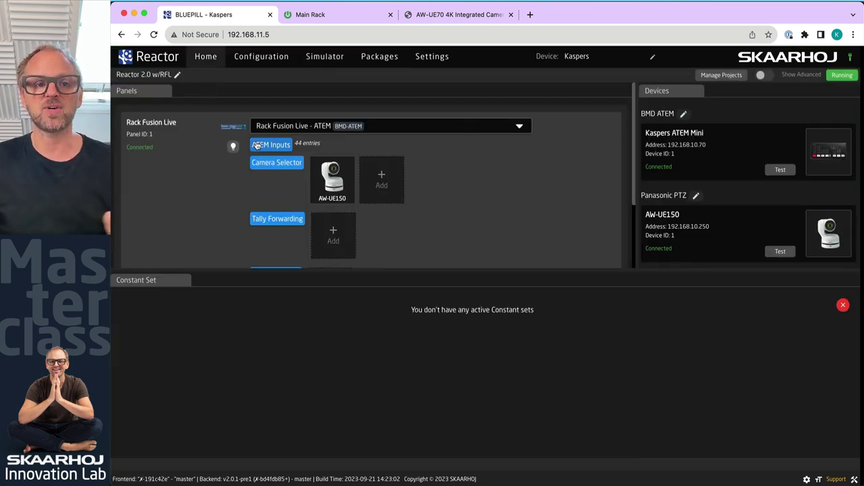
{"action": "left_click", "coordinate": [257, 145]}
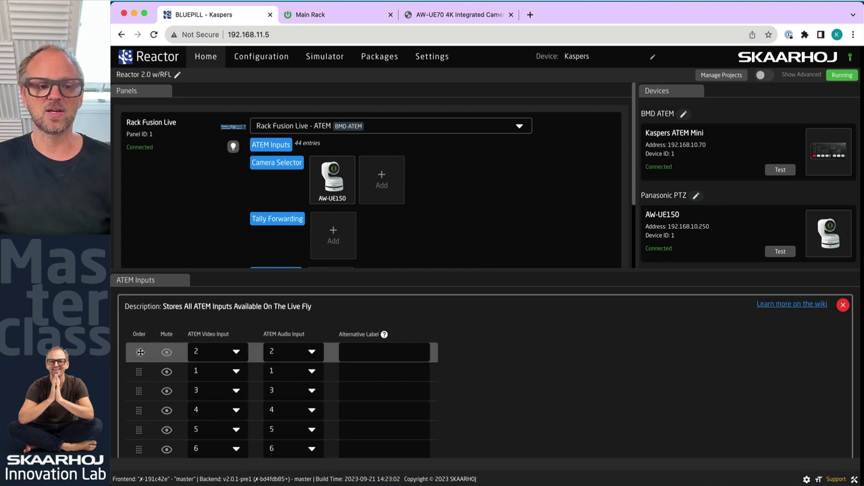
{"action": "left_click_drag", "start_coordinate": [141, 352], "coordinate": [142, 371]}
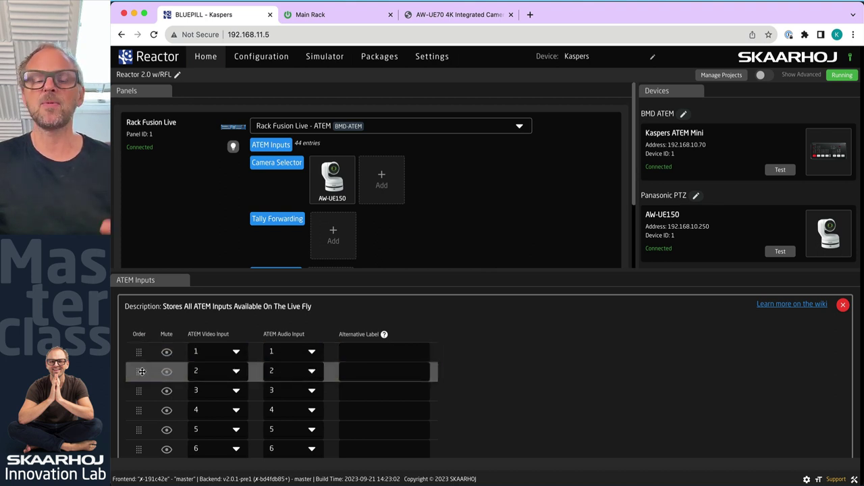
{"action": "left_click", "coordinate": [843, 306]}
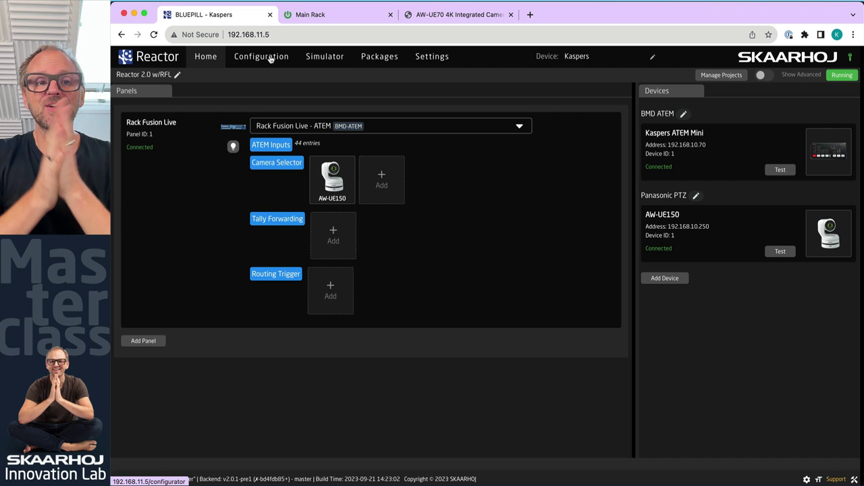
Open the Configuration page and widen the controller preview area
{"action": "right_click", "coordinate": [270, 60]}
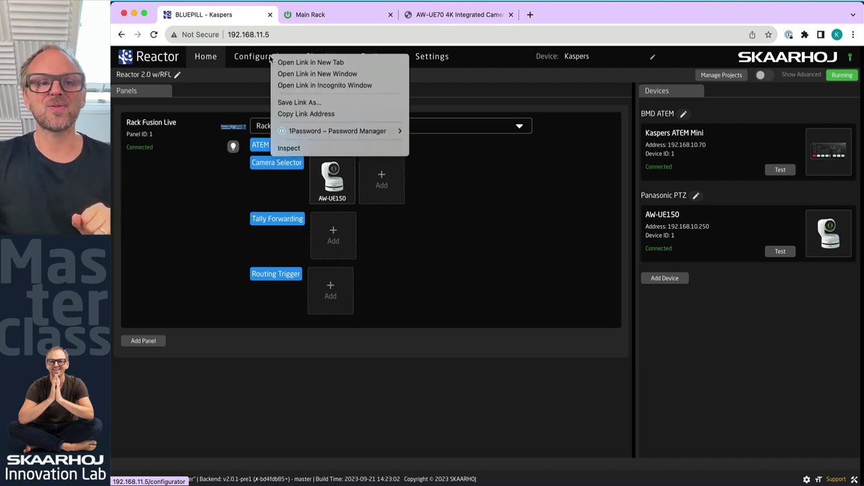
{"action": "left_click", "coordinate": [262, 57]}
{"action": "left_click", "coordinate": [259, 58]}
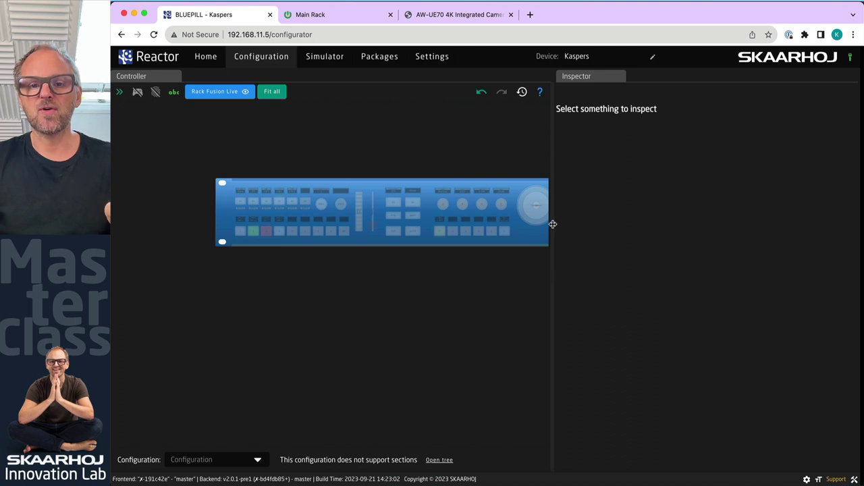
{"action": "left_click_drag", "start_coordinate": [552, 223], "coordinate": [695, 224]}
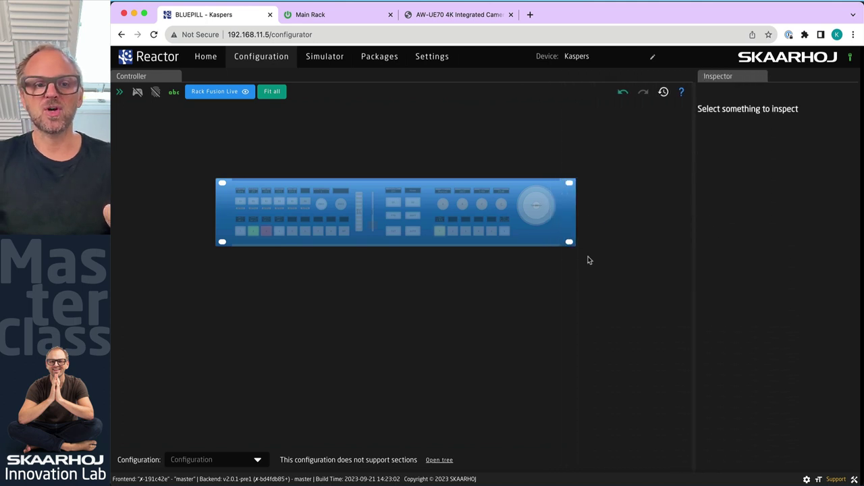
Load the Rack Fusion Live - ATEM configuration, keeping Menu Section selected
{"action": "left_click", "coordinate": [234, 462]}
{"action": "left_click", "coordinate": [234, 465]}
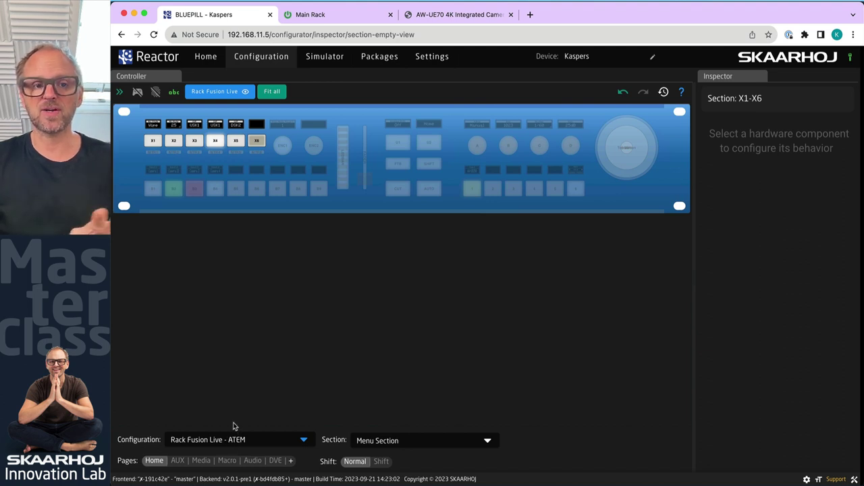
{"action": "left_click", "coordinate": [439, 440]}
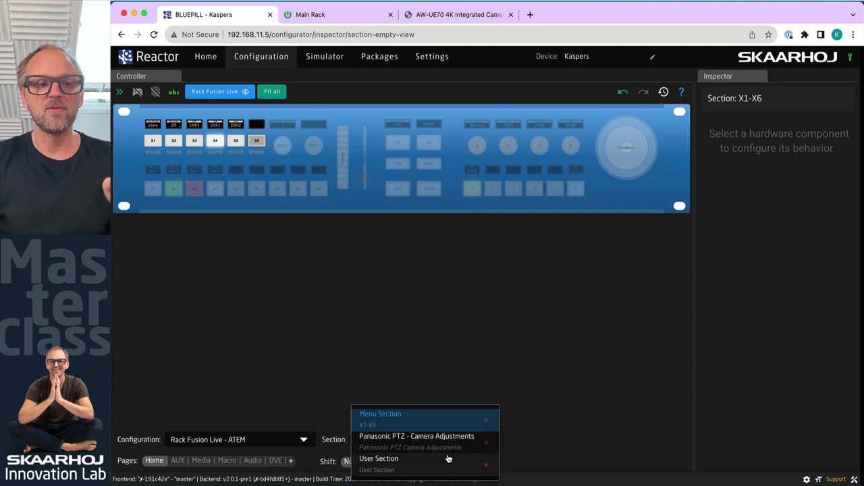
{"action": "scroll", "coordinate": [154, 120], "scroll_direction": "up", "scroll_amount": 3}
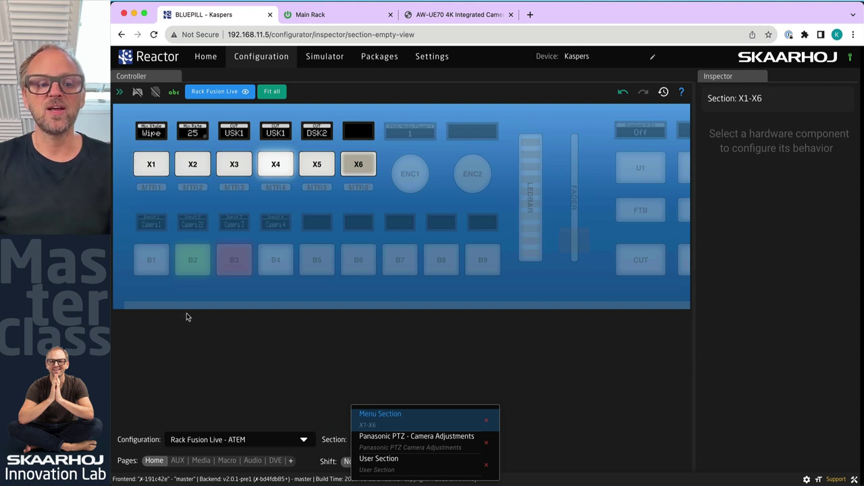
{"action": "left_click", "coordinate": [350, 392]}
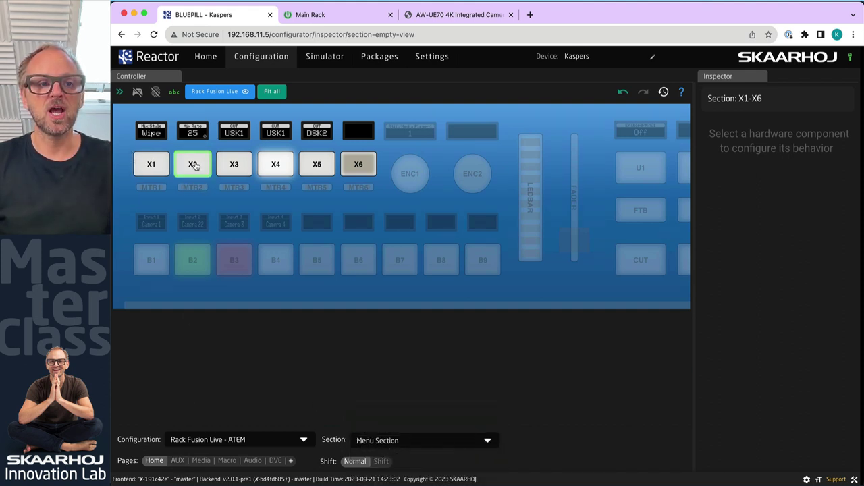
View the AUX, Media, Macro, Audio and DVE pages in turn, ending on Audio
{"action": "left_click", "coordinate": [177, 462]}
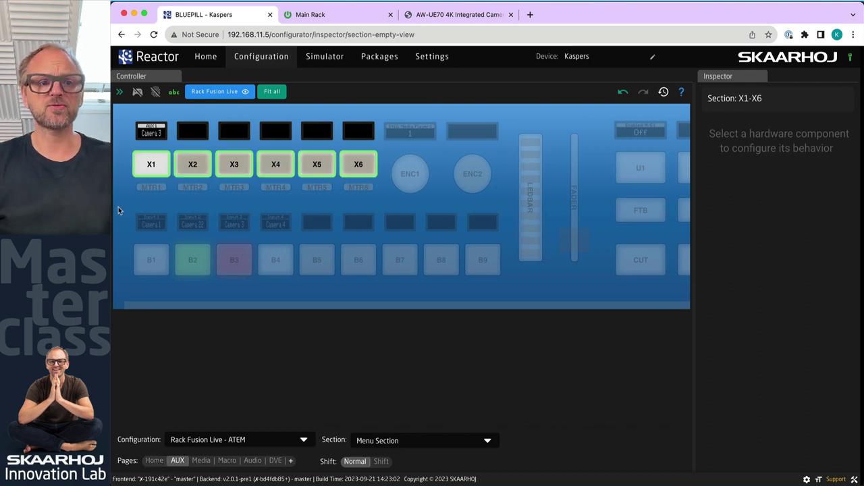
{"action": "scroll", "coordinate": [137, 171], "scroll_direction": "up", "scroll_amount": 3}
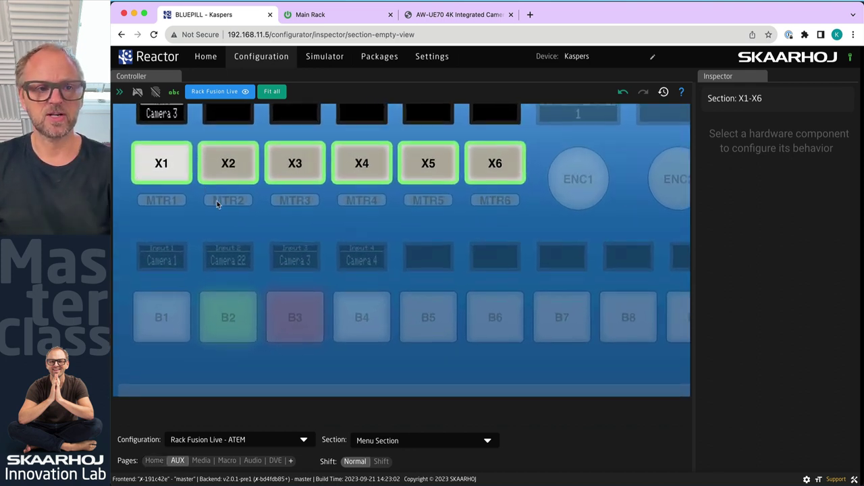
{"action": "left_click_drag", "start_coordinate": [217, 201], "coordinate": [302, 255]}
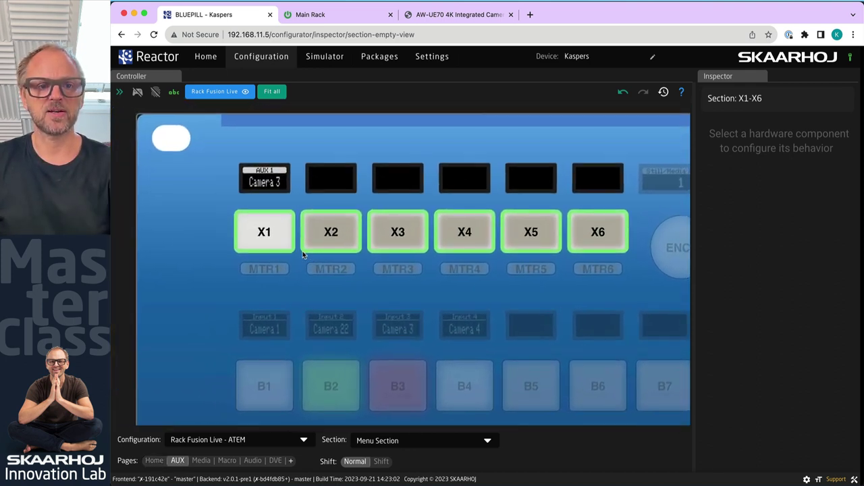
{"action": "left_click", "coordinate": [201, 461]}
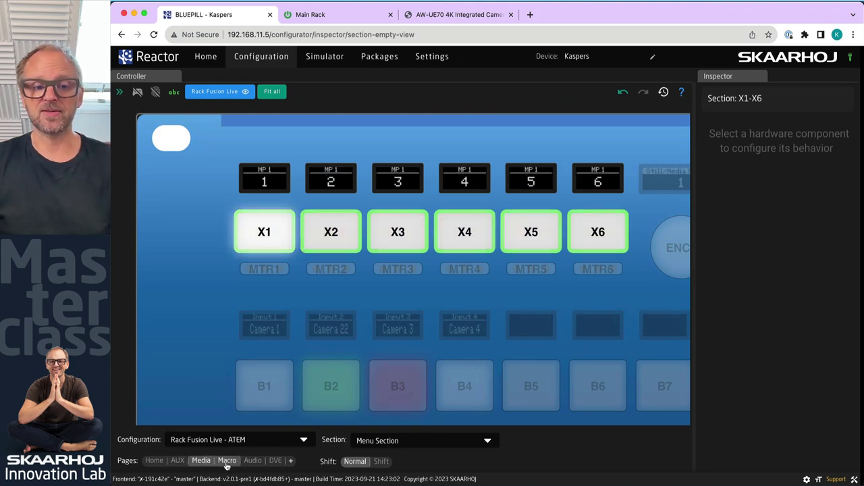
{"action": "left_click", "coordinate": [228, 461]}
{"action": "left_click", "coordinate": [251, 461]}
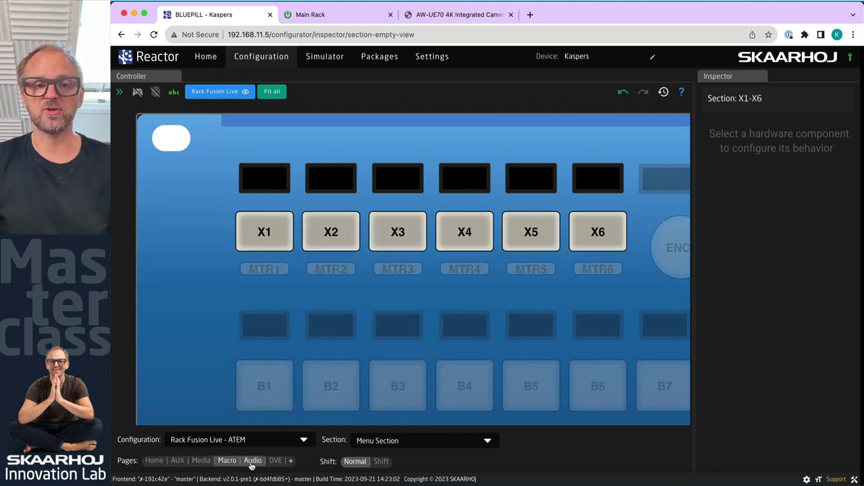
{"action": "left_click", "coordinate": [277, 461]}
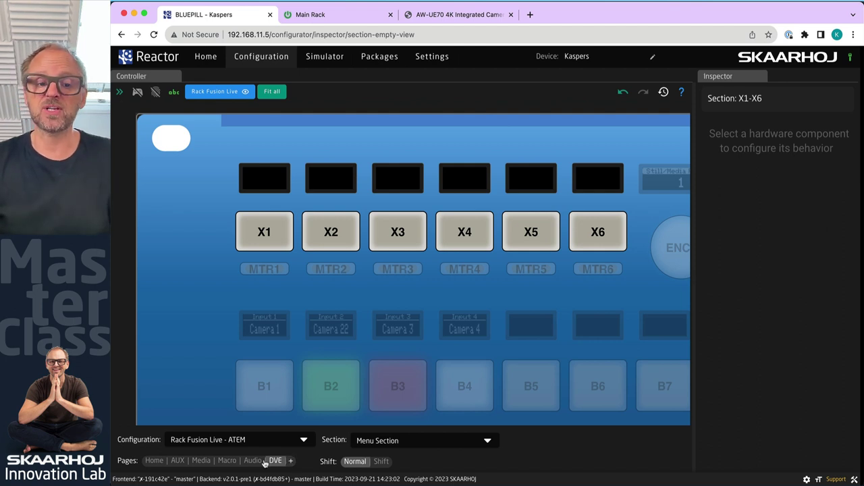
{"action": "left_click", "coordinate": [419, 440]}
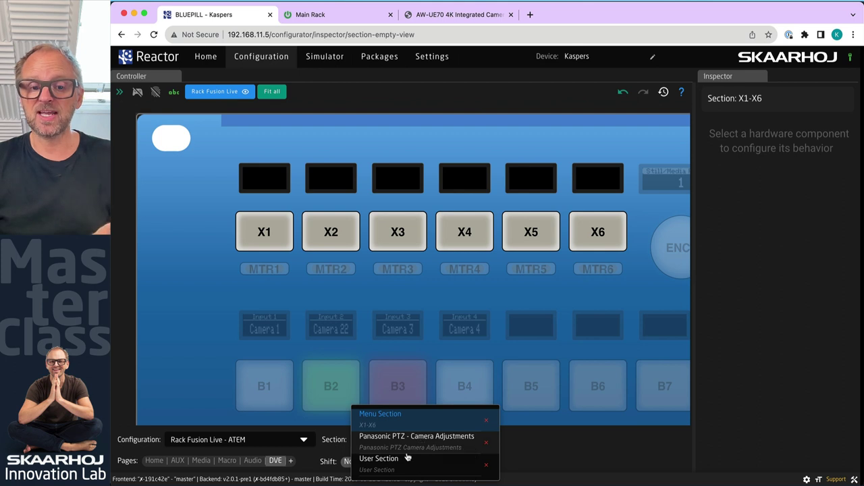
{"action": "left_click", "coordinate": [179, 322]}
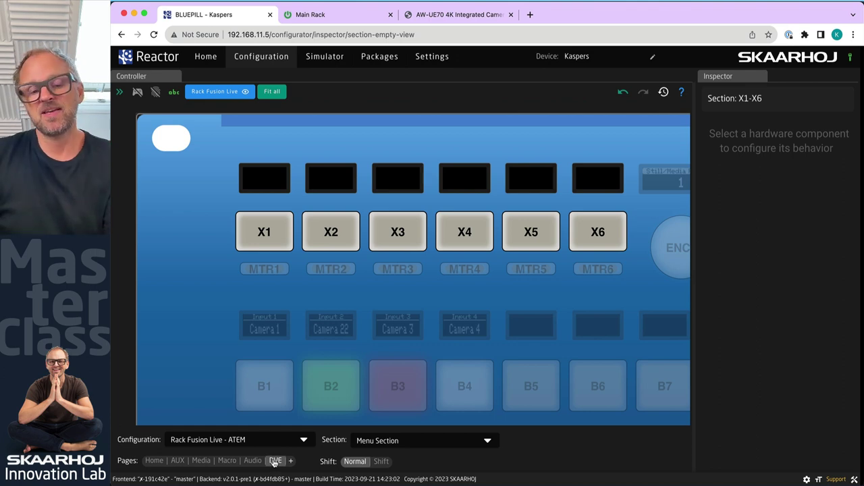
{"action": "left_click", "coordinate": [254, 461]}
Delete the Audio and DVE pages, leaving Home, AUX, Media and Macro
{"action": "right_click", "coordinate": [255, 462]}
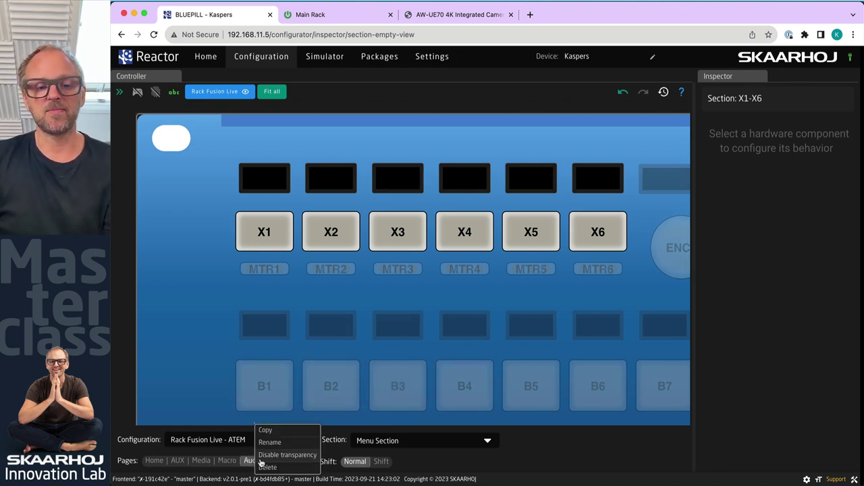
{"action": "left_click", "coordinate": [269, 467]}
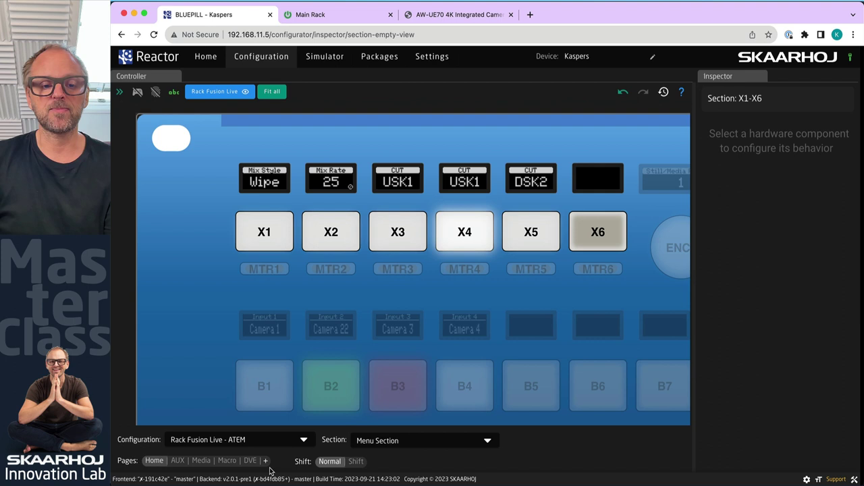
{"action": "right_click", "coordinate": [255, 469]}
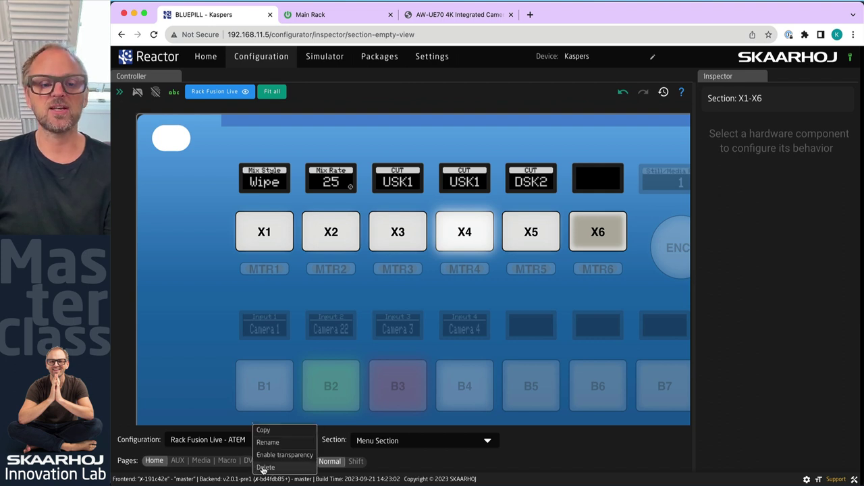
{"action": "left_click", "coordinate": [263, 469]}
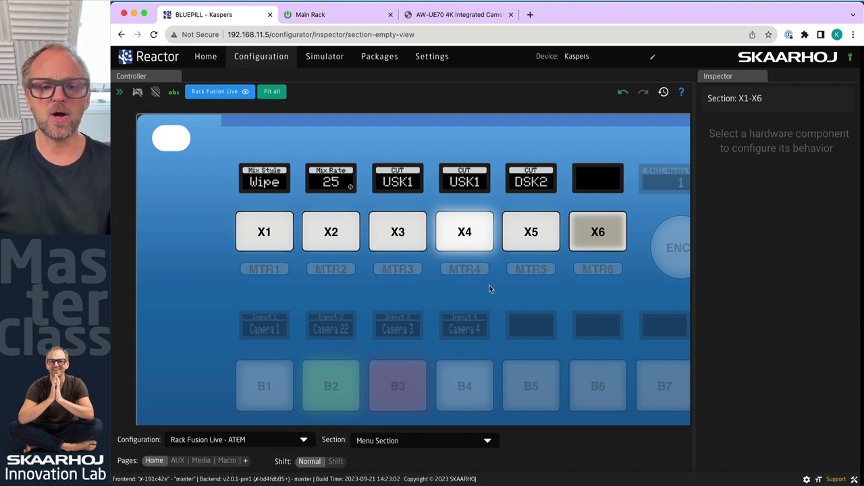
{"action": "scroll", "coordinate": [500, 277], "scroll_direction": "right", "scroll_amount": 10}
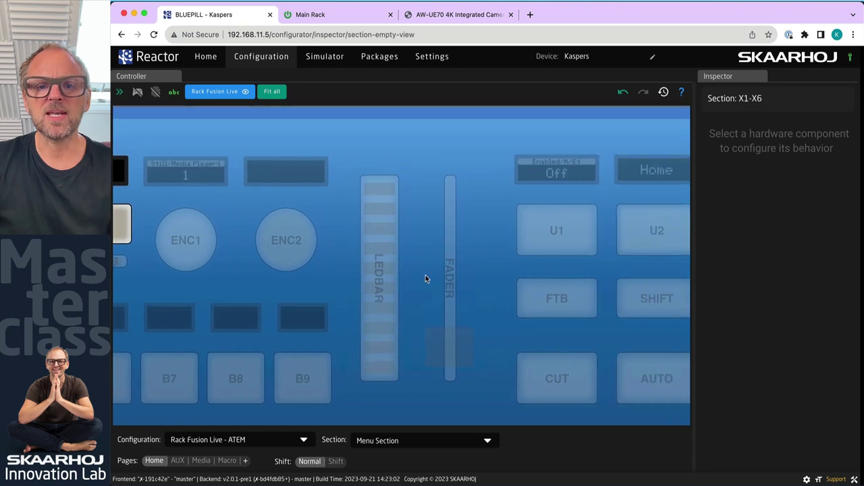
{"action": "scroll", "coordinate": [425, 274], "scroll_direction": "down", "scroll_amount": 2}
{"action": "scroll", "coordinate": [426, 275], "scroll_direction": "down", "scroll_amount": 3}
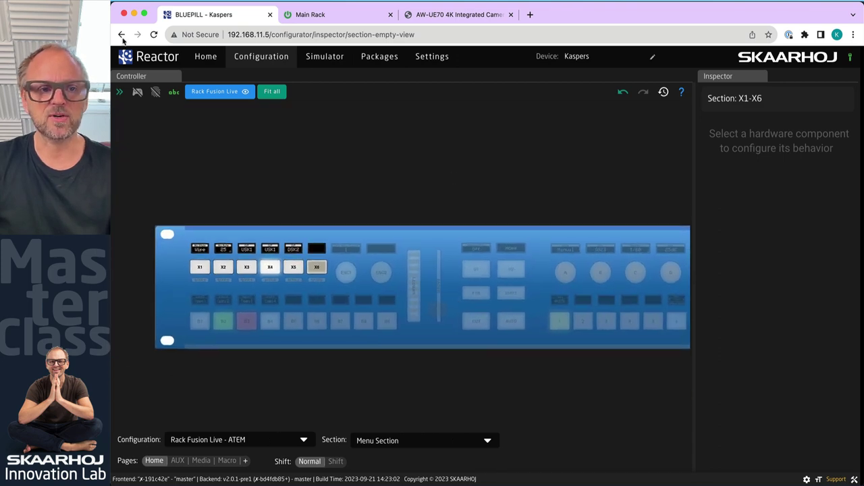
{"action": "left_click", "coordinate": [139, 92]}
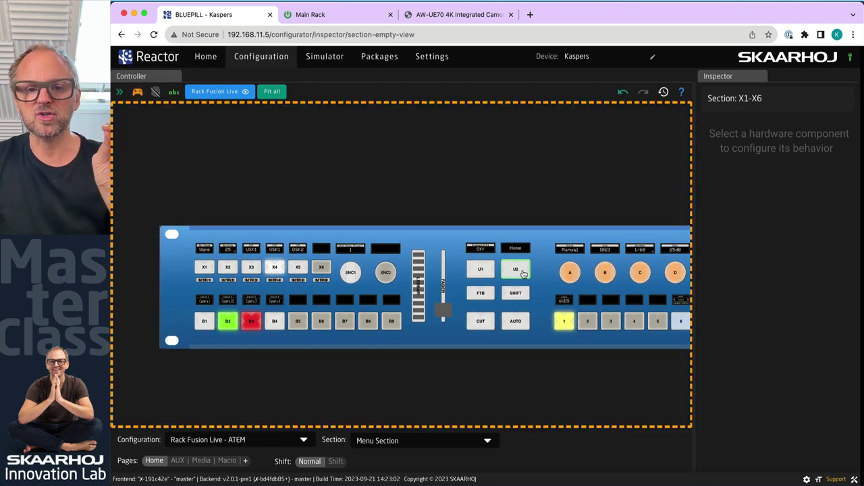
{"action": "scroll", "coordinate": [369, 273], "scroll_direction": "up", "scroll_amount": 3}
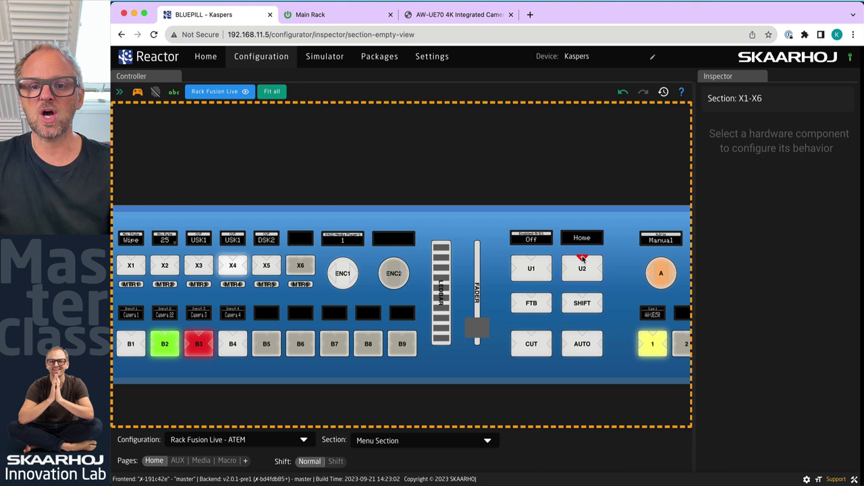
{"action": "left_click", "coordinate": [598, 269]}
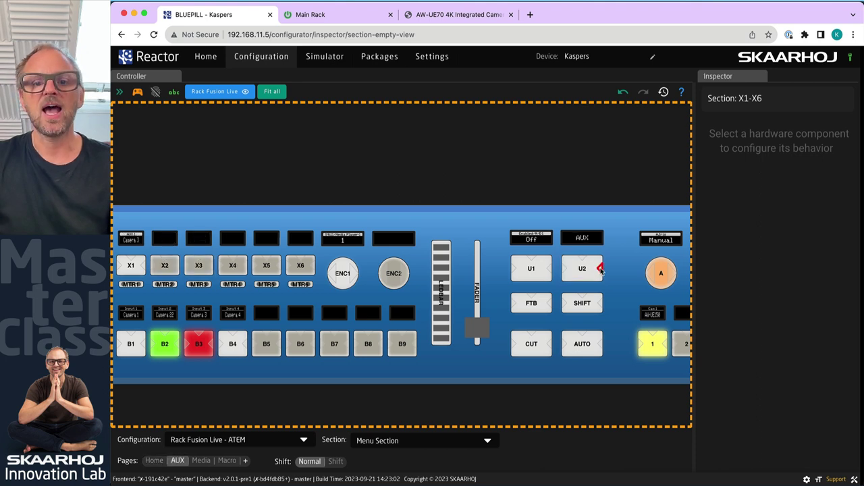
{"action": "left_click", "coordinate": [601, 269]}
{"action": "left_click", "coordinate": [601, 269]}
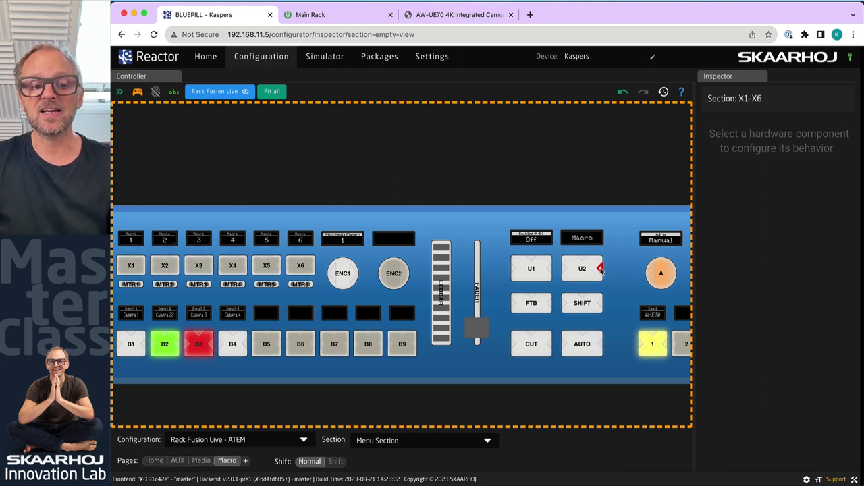
{"action": "left_click", "coordinate": [564, 269]}
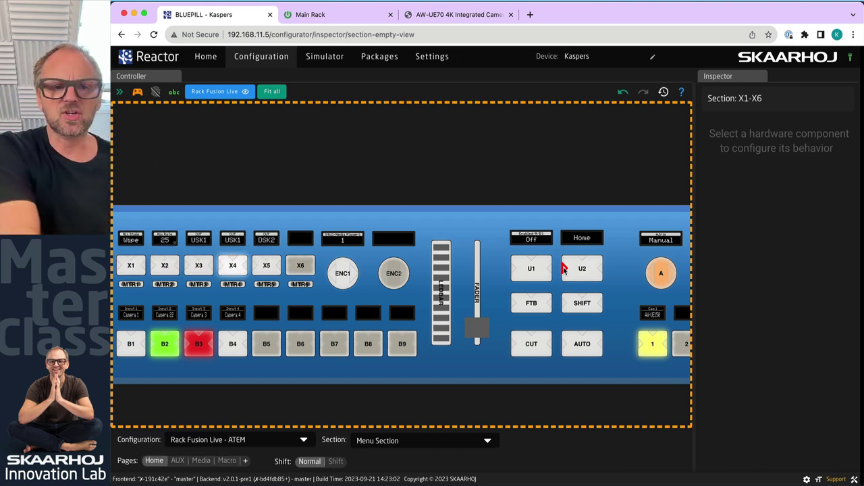
Create a page labelled My Page after Macro, show it, and turn off live control
{"action": "left_click", "coordinate": [245, 461]}
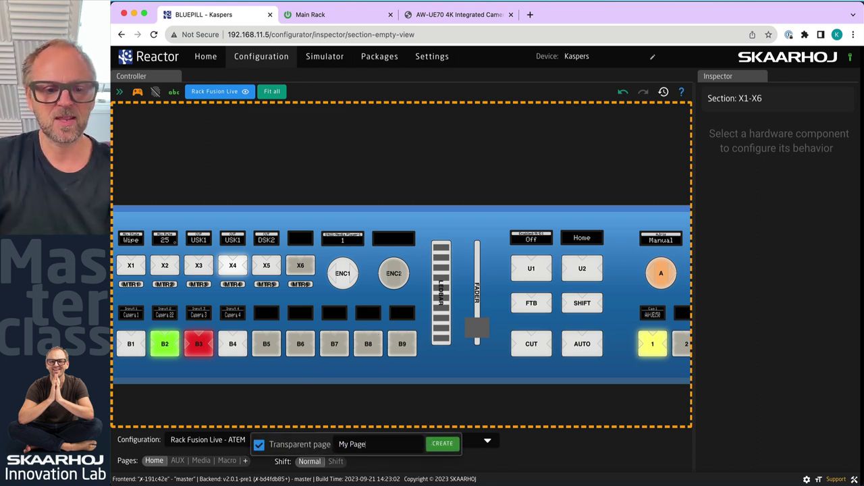
{"action": "left_click", "coordinate": [434, 445]}
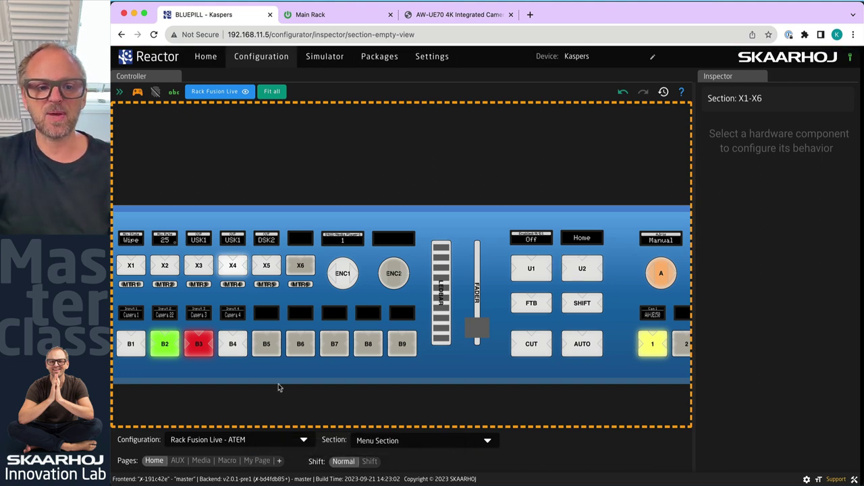
{"action": "left_click", "coordinate": [263, 462]}
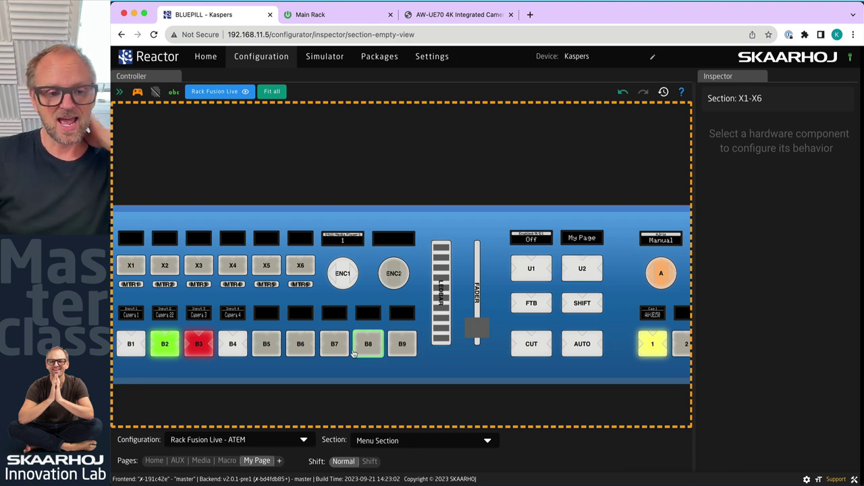
{"action": "scroll", "coordinate": [145, 282], "scroll_direction": "up", "scroll_amount": 5}
{"action": "left_click", "coordinate": [138, 91]}
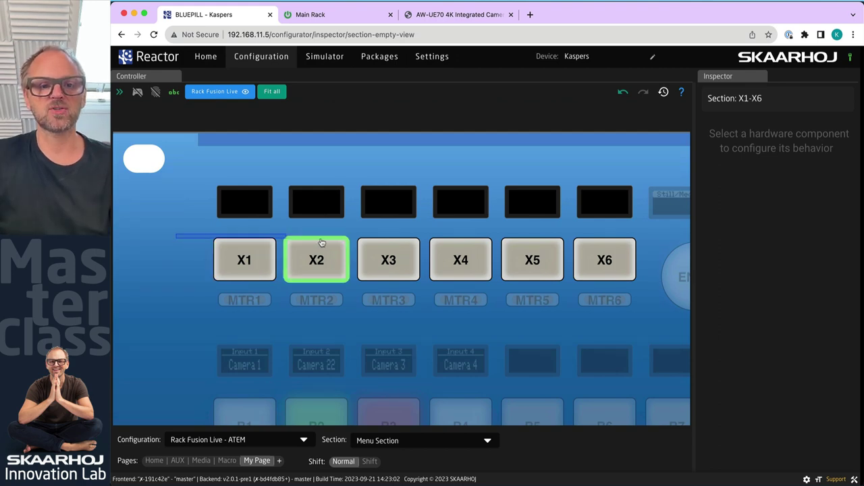
Give X1–X4 the ATEM Mini Program Select behaviour with ME Row 1 and Input 1
{"action": "left_click_drag", "start_coordinate": [321, 243], "coordinate": [478, 261]}
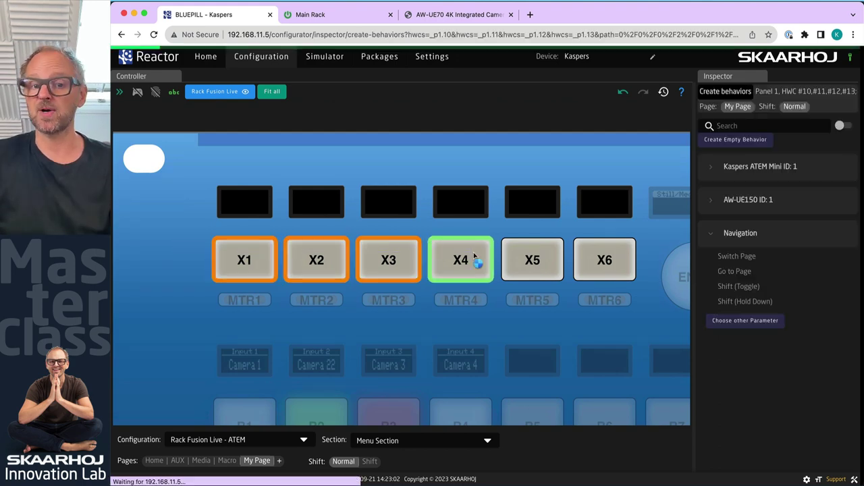
{"action": "left_click", "coordinate": [711, 169]}
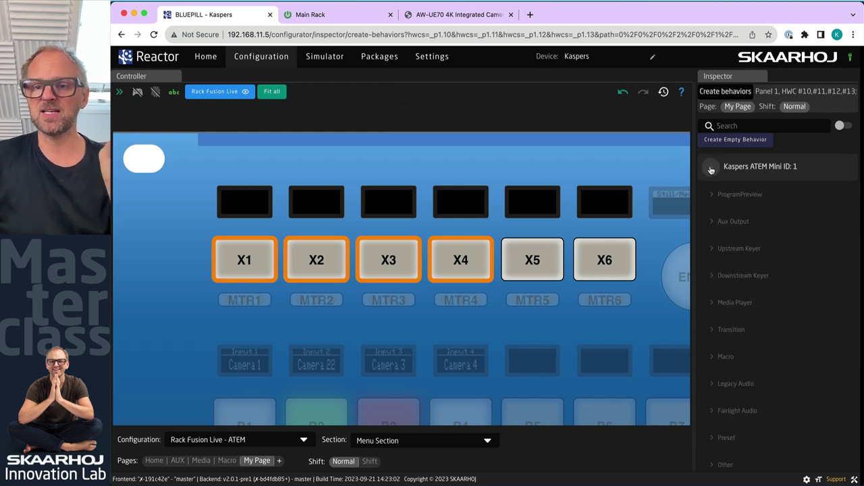
{"action": "left_click", "coordinate": [708, 194]}
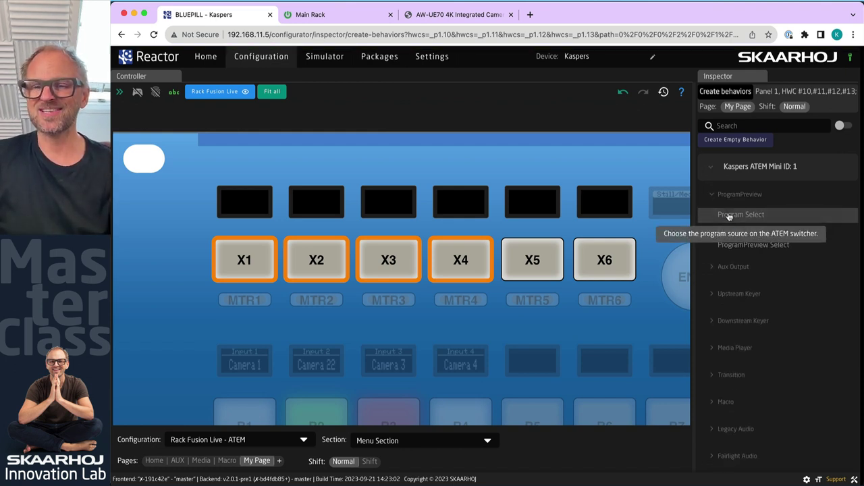
{"action": "left_click", "coordinate": [730, 217]}
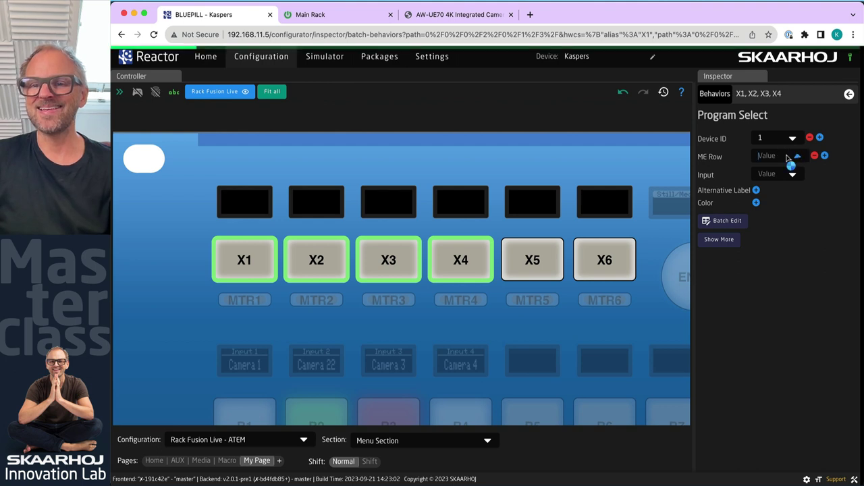
{"action": "left_click", "coordinate": [783, 156]}
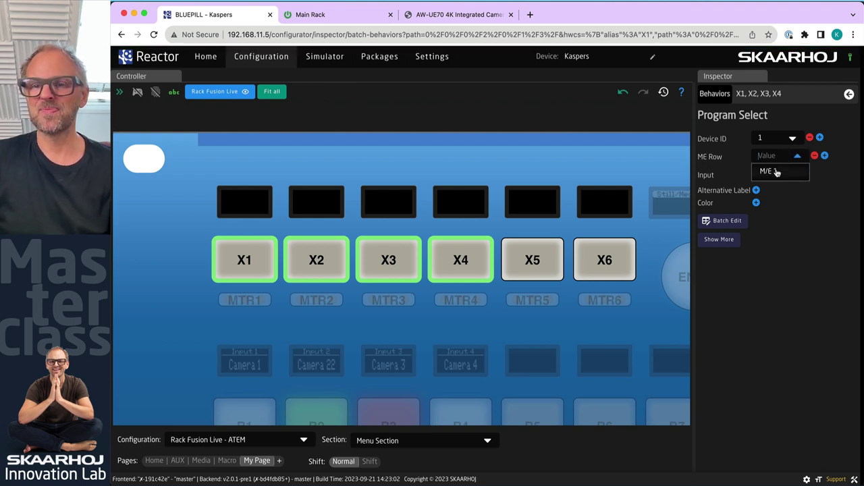
{"action": "left_click", "coordinate": [777, 169]}
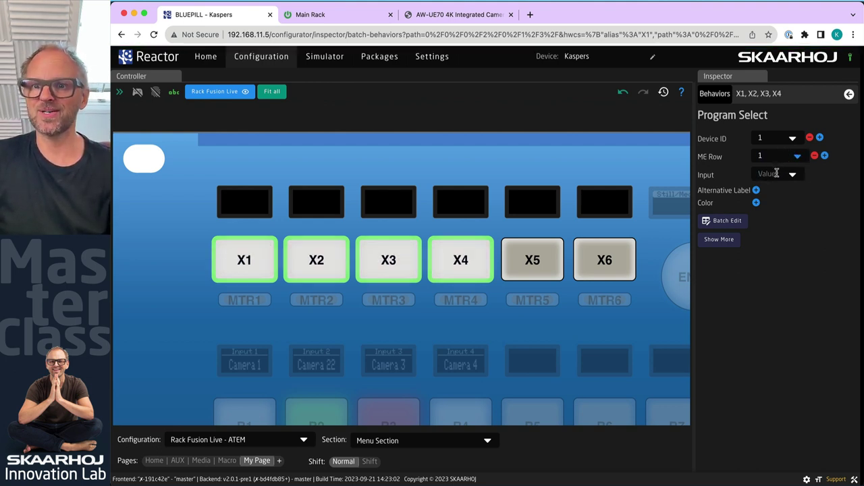
{"action": "left_click", "coordinate": [790, 174]}
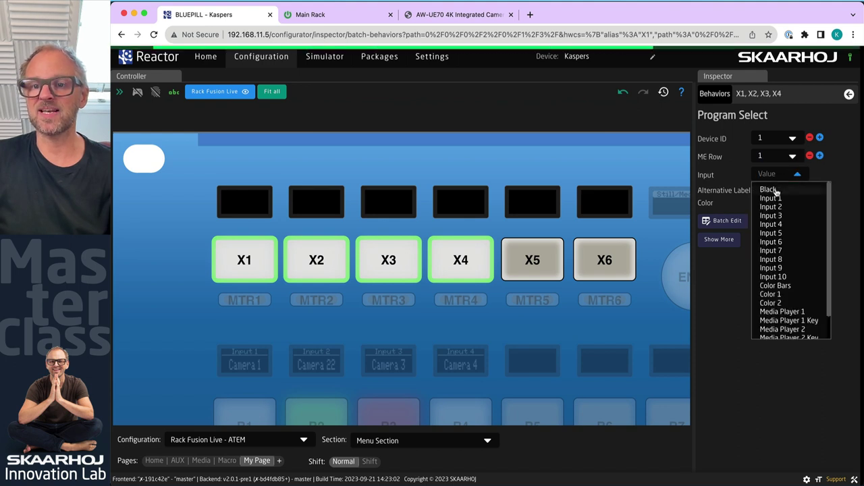
{"action": "left_click", "coordinate": [775, 195]}
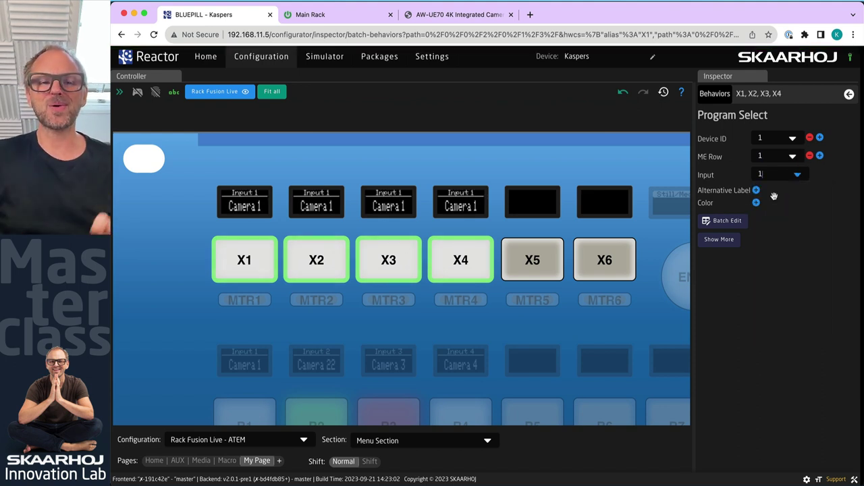
Test X1 in live mode to put input 1 on program, then turn live control off
{"action": "left_click", "coordinate": [136, 94]}
{"action": "left_click", "coordinate": [255, 269]}
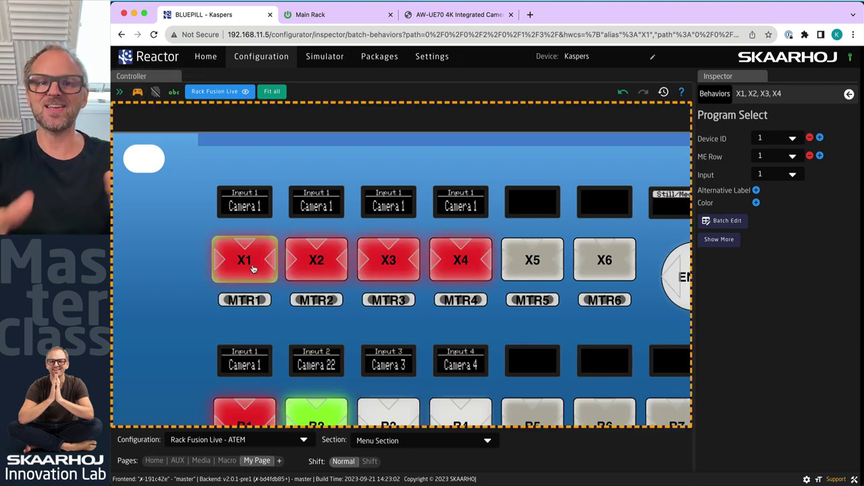
{"action": "left_click", "coordinate": [137, 92]}
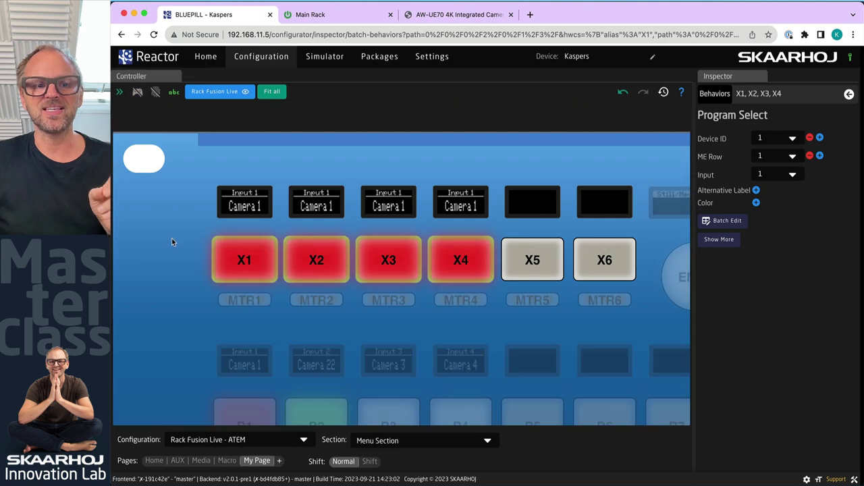
Batch-set X1–X4 to inputs 1–4, then live-test X2–X4 program cuts and B3/B1 previews
{"action": "left_click", "coordinate": [719, 224]}
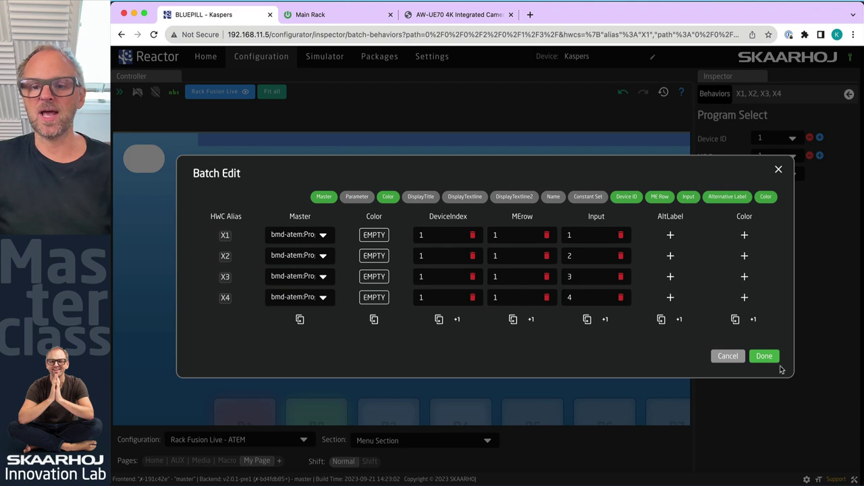
{"action": "left_click", "coordinate": [773, 359]}
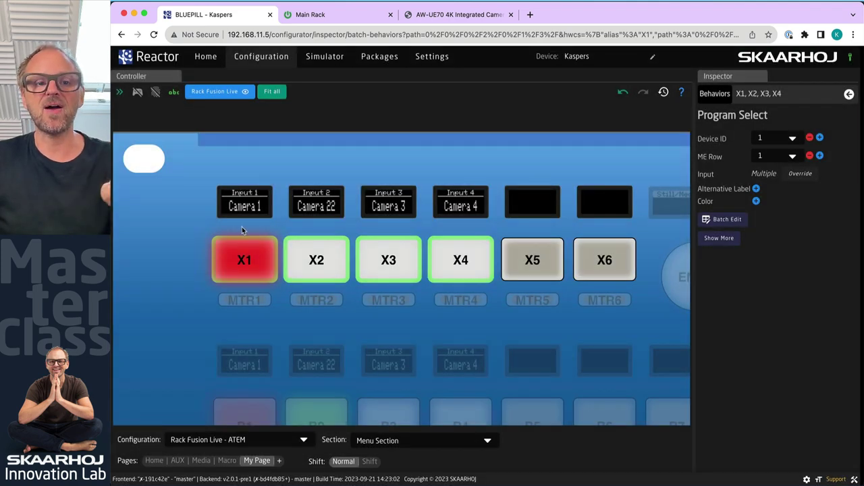
{"action": "left_click", "coordinate": [137, 92]}
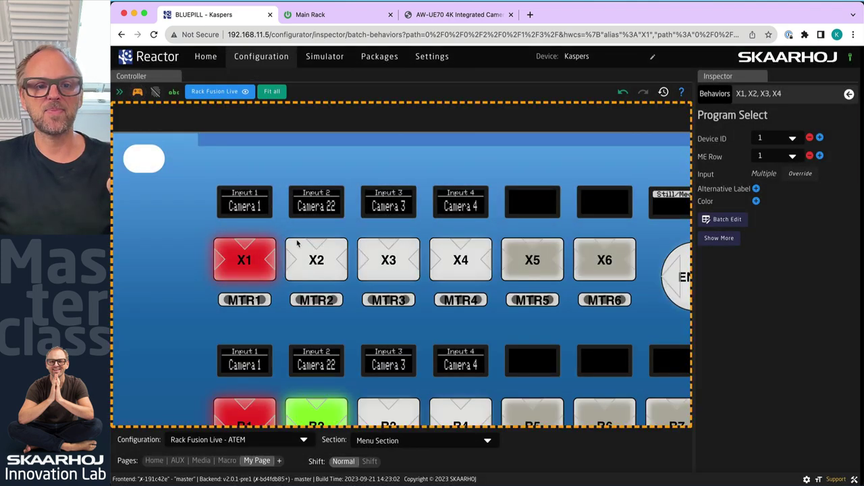
{"action": "left_click", "coordinate": [317, 265]}
{"action": "left_click", "coordinate": [381, 262]}
{"action": "left_click", "coordinate": [447, 262]}
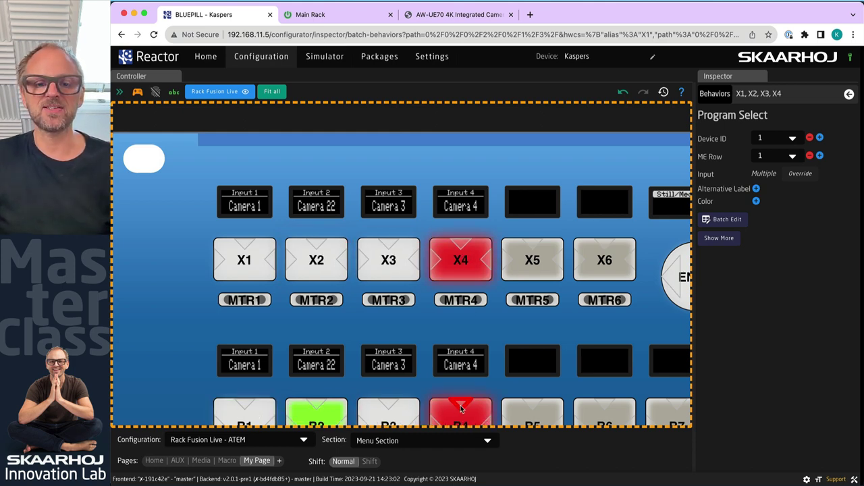
{"action": "left_click", "coordinate": [399, 415]}
{"action": "left_click", "coordinate": [254, 417]}
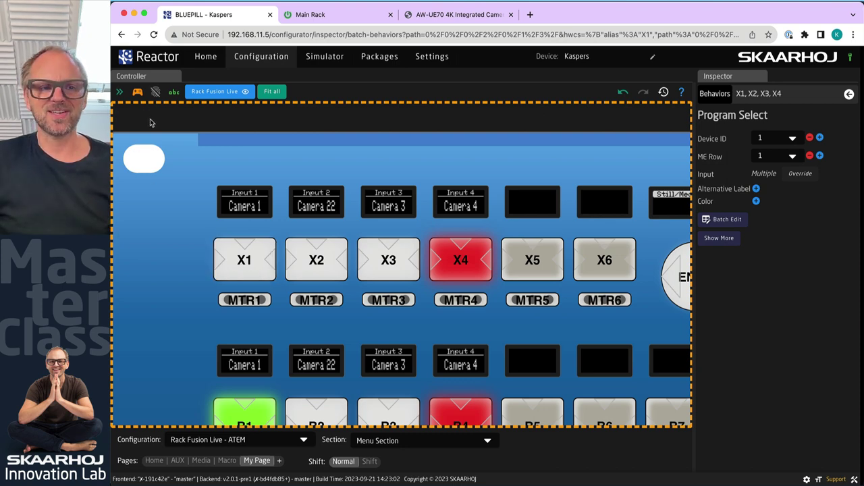
Cycle the live panel's pages through Media and Macro back to My Page
{"action": "scroll", "coordinate": [510, 310], "scroll_direction": "down", "scroll_amount": 2}
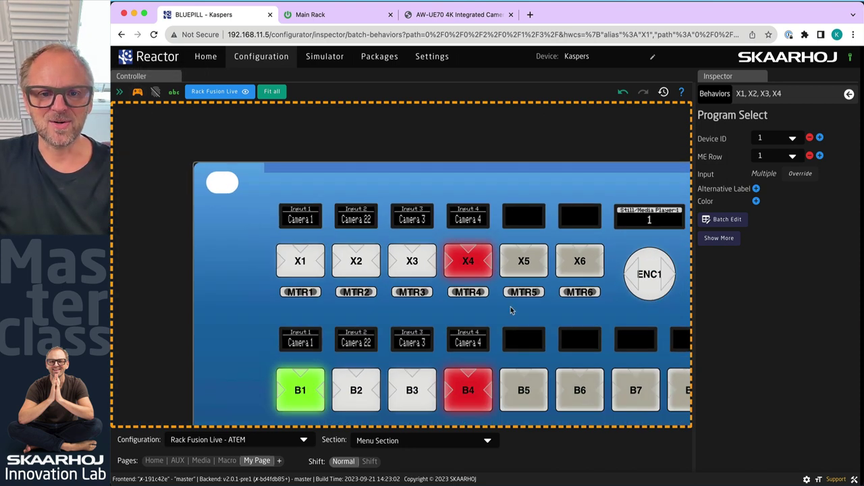
{"action": "scroll", "coordinate": [511, 310], "scroll_direction": "down", "scroll_amount": 4}
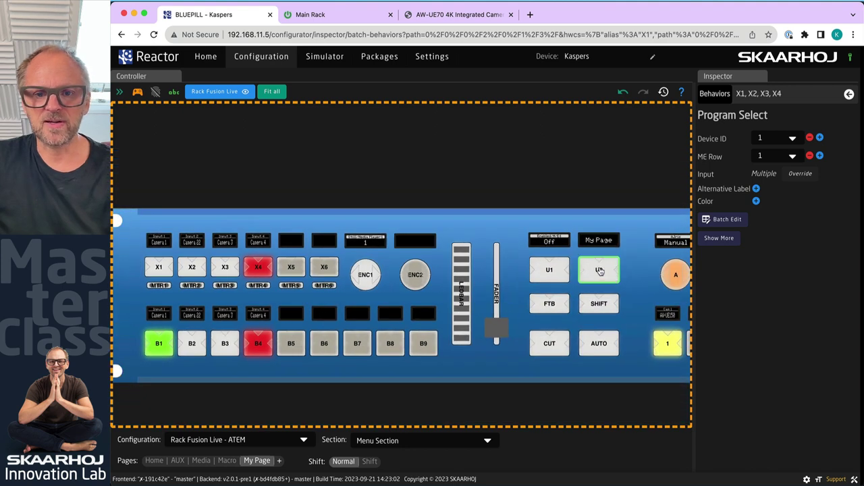
{"action": "left_click", "coordinate": [583, 270]}
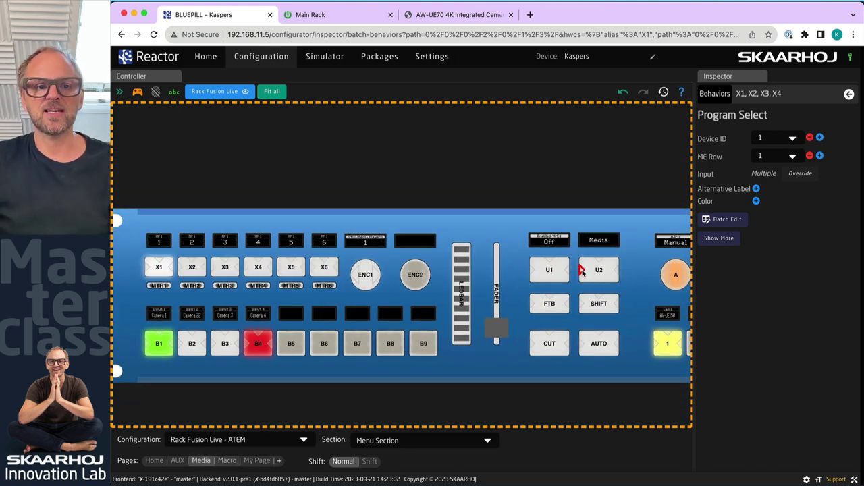
{"action": "left_click", "coordinate": [616, 271]}
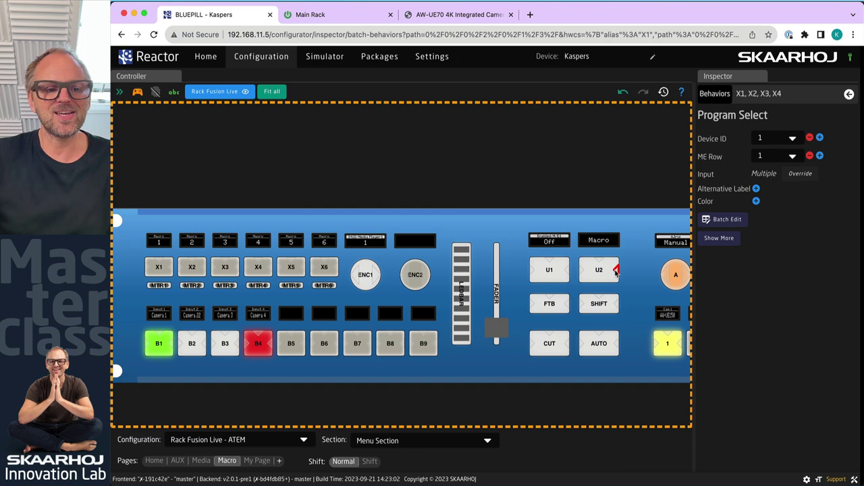
{"action": "left_click", "coordinate": [616, 271]}
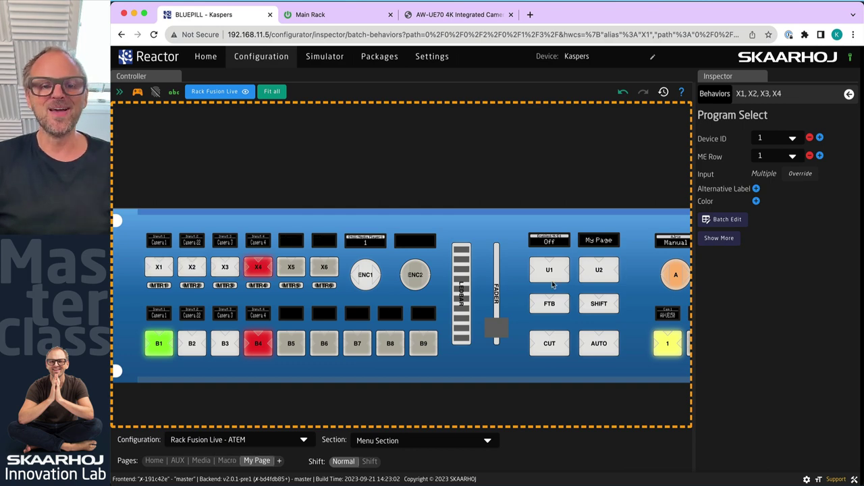
Switch the configurator to the Panasonic PTZ - Camera Adjustments section with live mode back on
{"action": "left_click", "coordinate": [137, 91]}
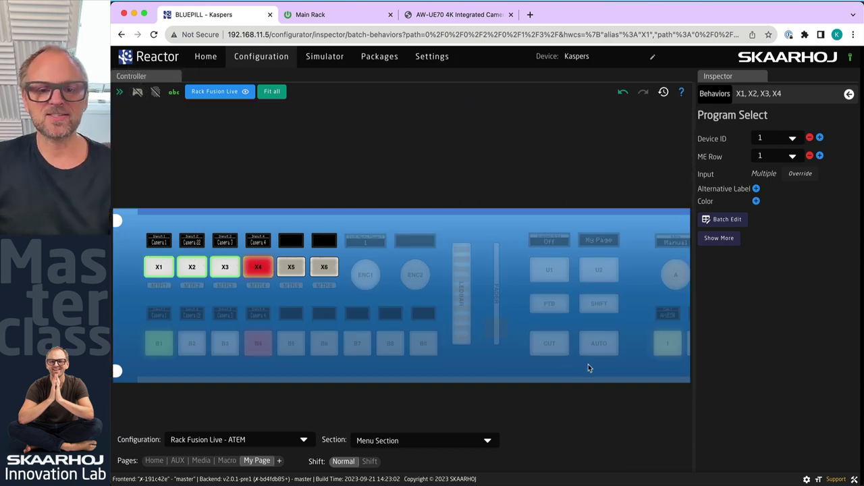
{"action": "left_click_drag", "start_coordinate": [588, 364], "coordinate": [279, 355]}
{"action": "left_click", "coordinate": [427, 440]}
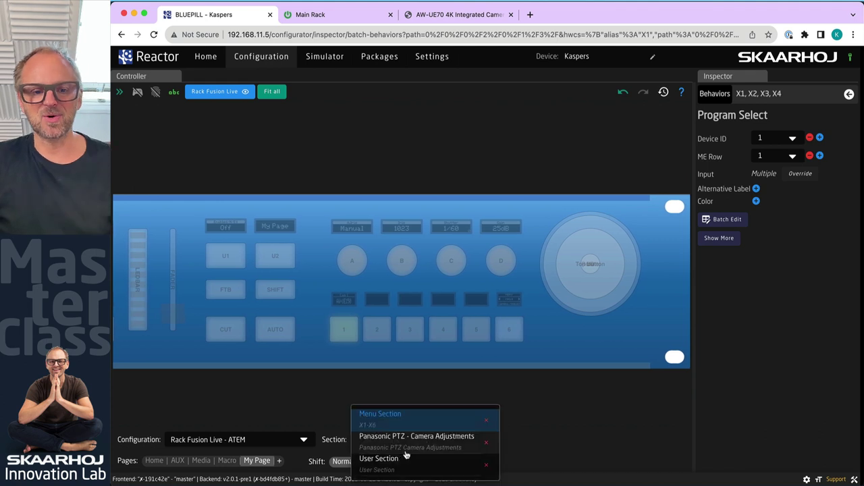
{"action": "left_click", "coordinate": [403, 437]}
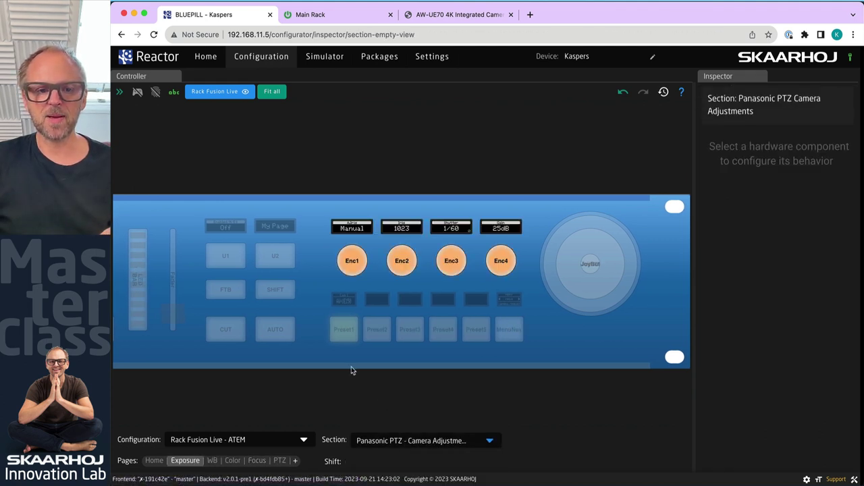
{"action": "left_click", "coordinate": [137, 91]}
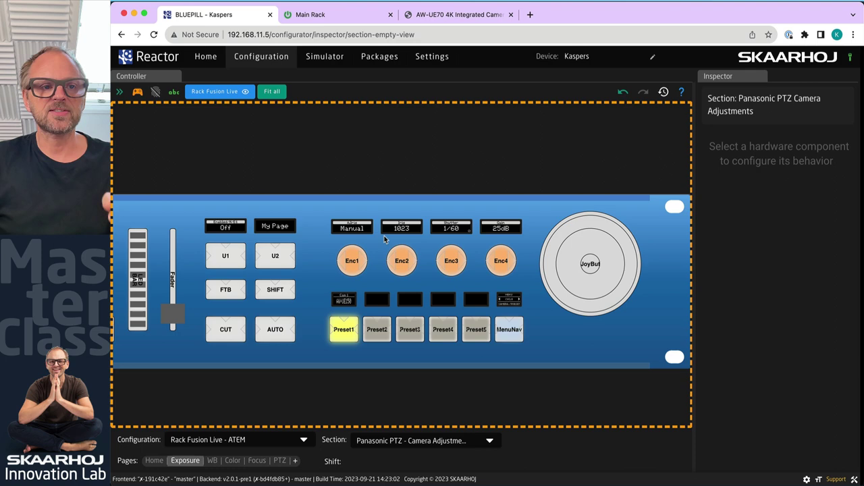
Zoom in and step through the camera settings pages with MenuNav
{"action": "scroll", "coordinate": [443, 238], "scroll_direction": "up", "scroll_amount": 3}
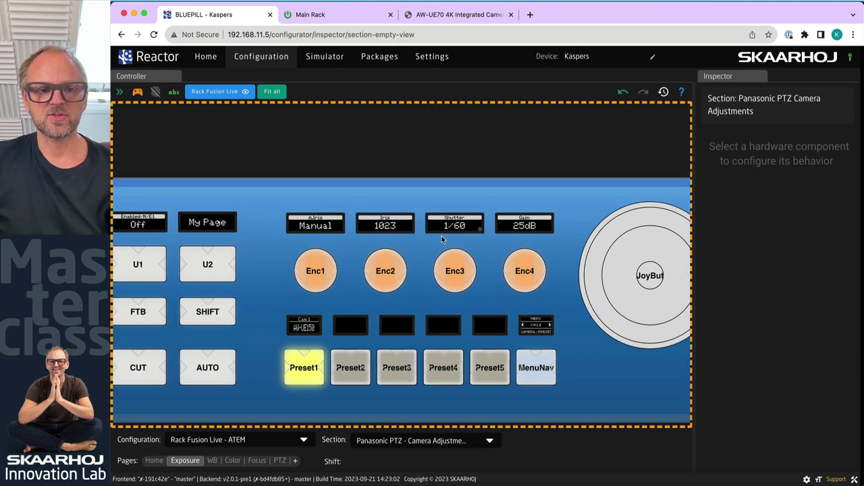
{"action": "scroll", "coordinate": [442, 239], "scroll_direction": "up", "scroll_amount": 1}
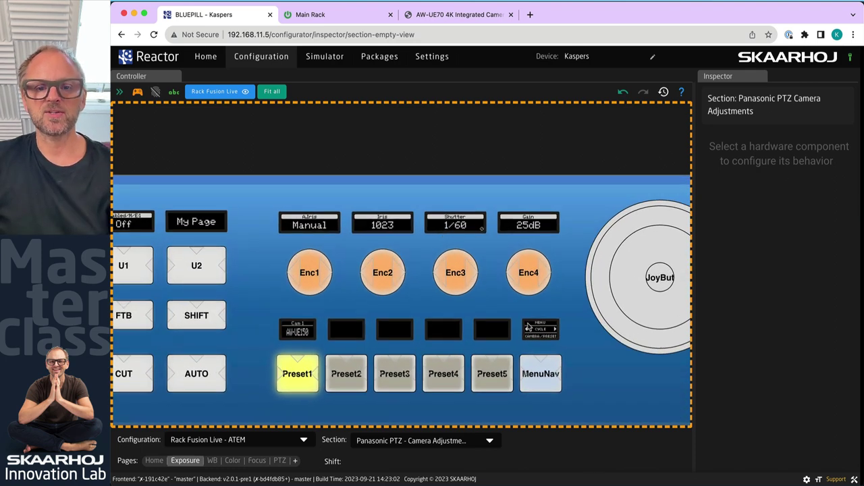
{"action": "left_click", "coordinate": [541, 364]}
{"action": "left_click", "coordinate": [541, 365]}
{"action": "left_click", "coordinate": [540, 364]}
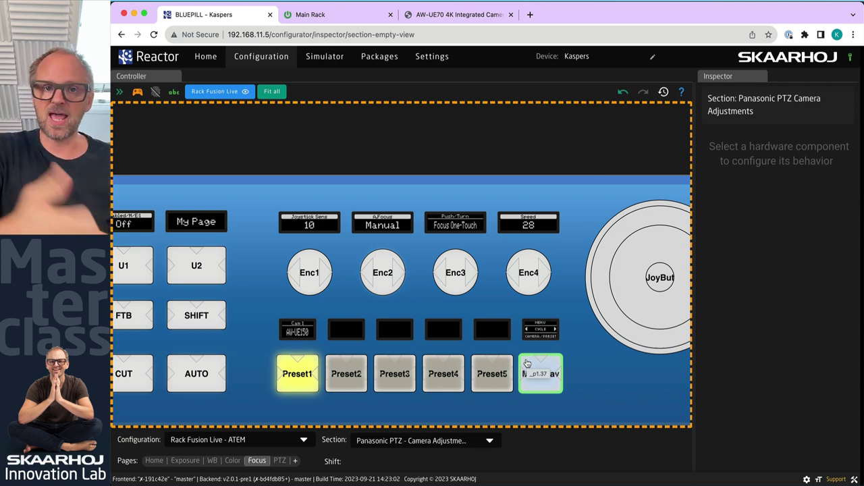
{"action": "left_click", "coordinate": [542, 360]}
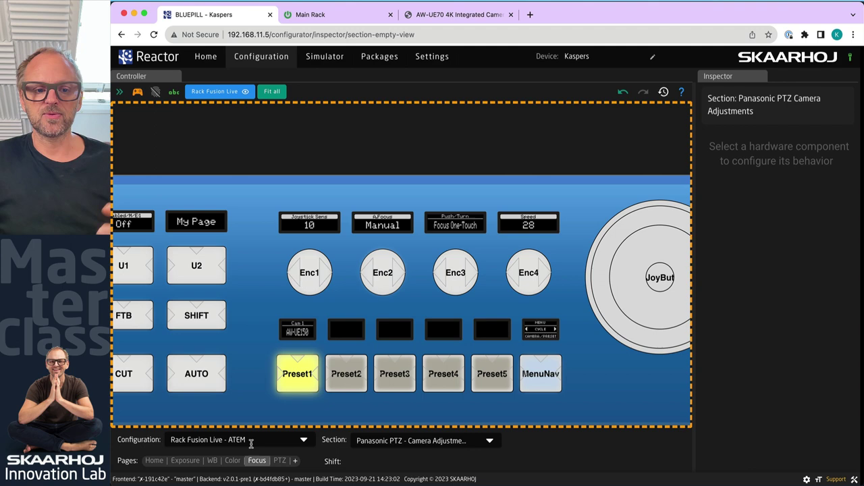
View the PTZ, Focus, Color and WB page tabs, then start adding a new page
{"action": "left_click", "coordinate": [278, 462]}
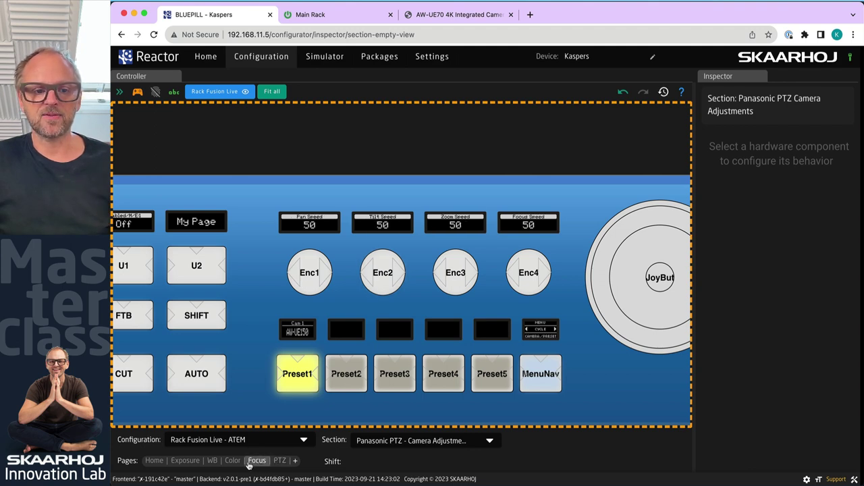
{"action": "left_click", "coordinate": [249, 463]}
{"action": "left_click", "coordinate": [233, 462]}
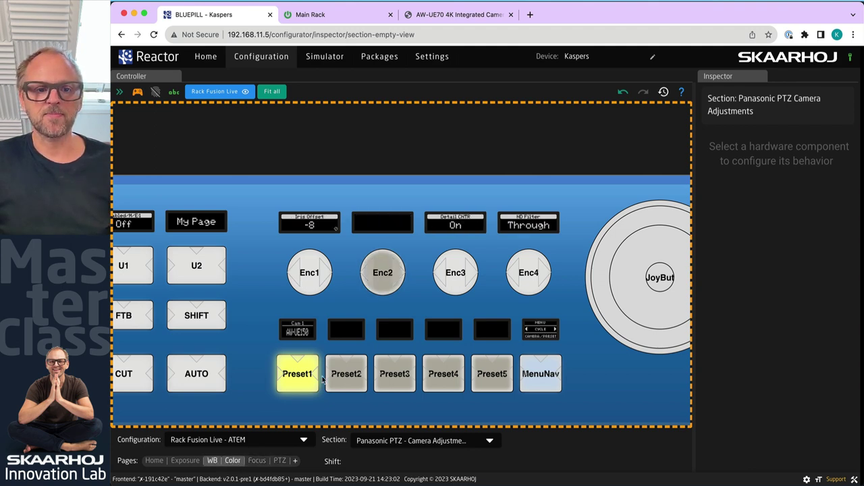
{"action": "left_click", "coordinate": [213, 461]}
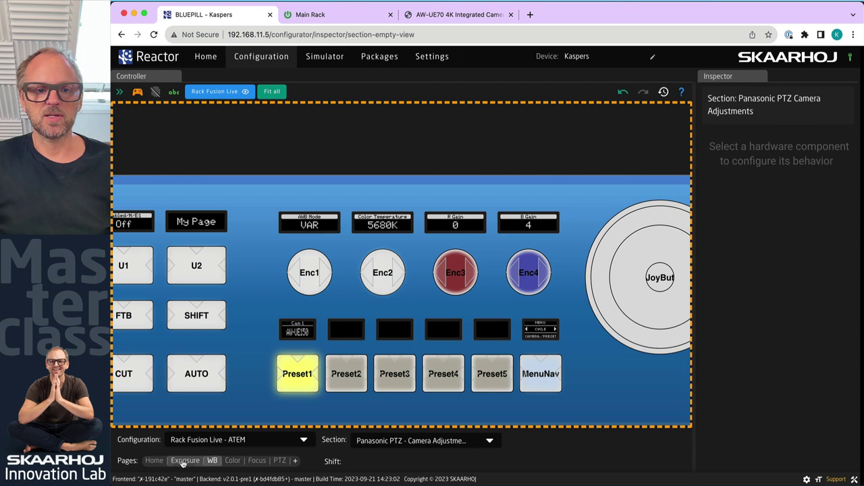
{"action": "left_click", "coordinate": [232, 462]}
{"action": "left_click", "coordinate": [295, 461]}
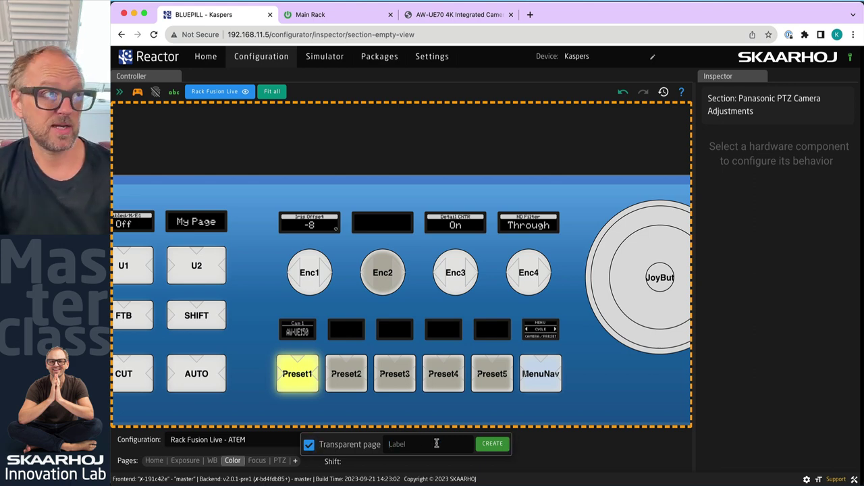
Create the transparent 'Random' page after PTZ, open it, and select Enc1 with simulation off
{"action": "type", "text": "Random"}
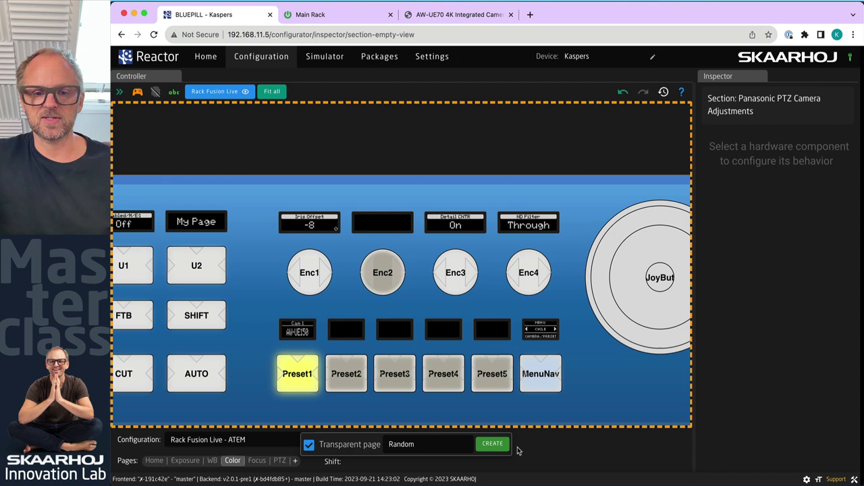
{"action": "left_click", "coordinate": [494, 447]}
{"action": "left_click", "coordinate": [305, 461]}
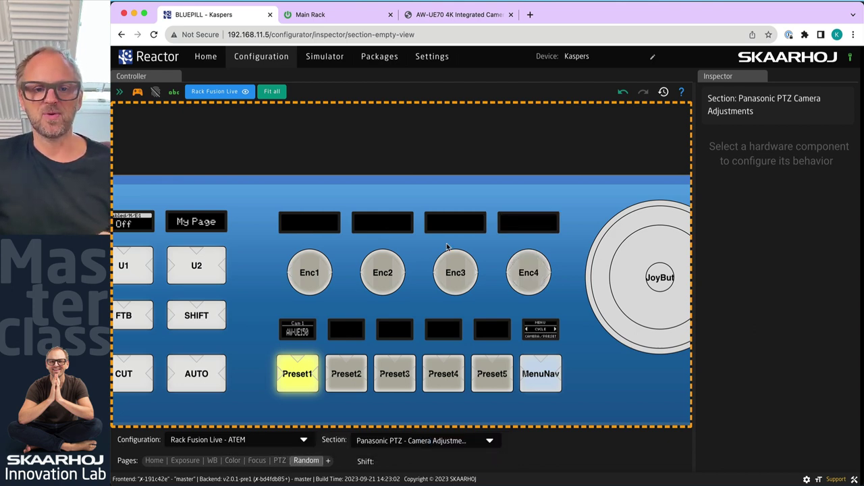
{"action": "left_click", "coordinate": [138, 93]}
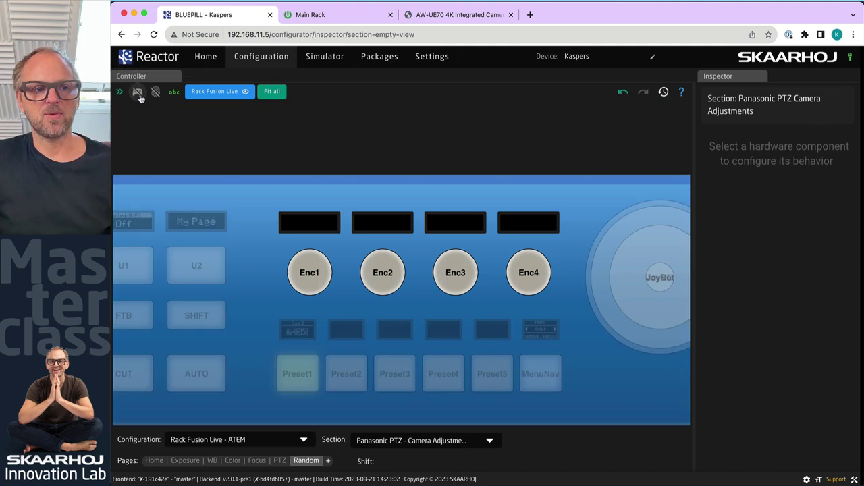
{"action": "left_click", "coordinate": [305, 272]}
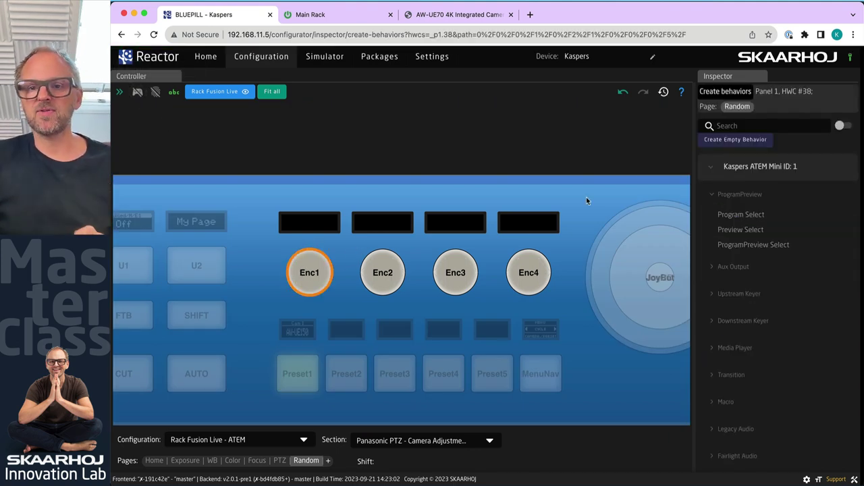
Assign the AW-UE150's Other > Gain Control behavior to Enc1
{"action": "left_click", "coordinate": [709, 169]}
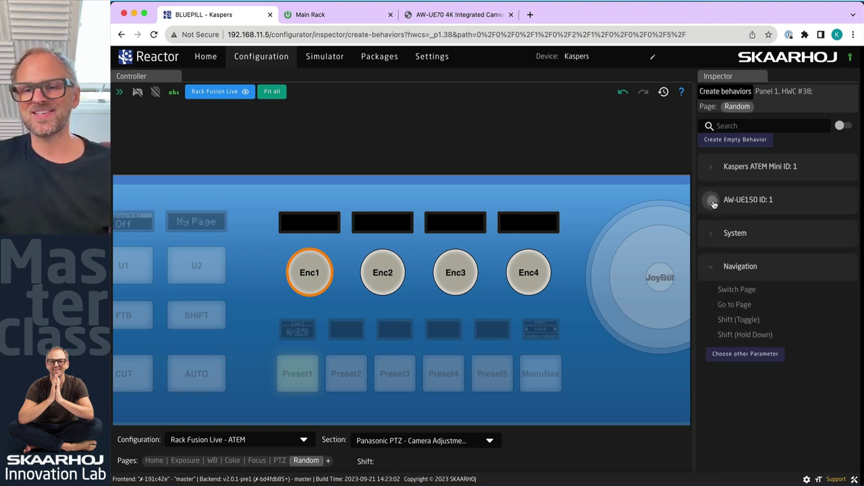
{"action": "left_click", "coordinate": [711, 200]}
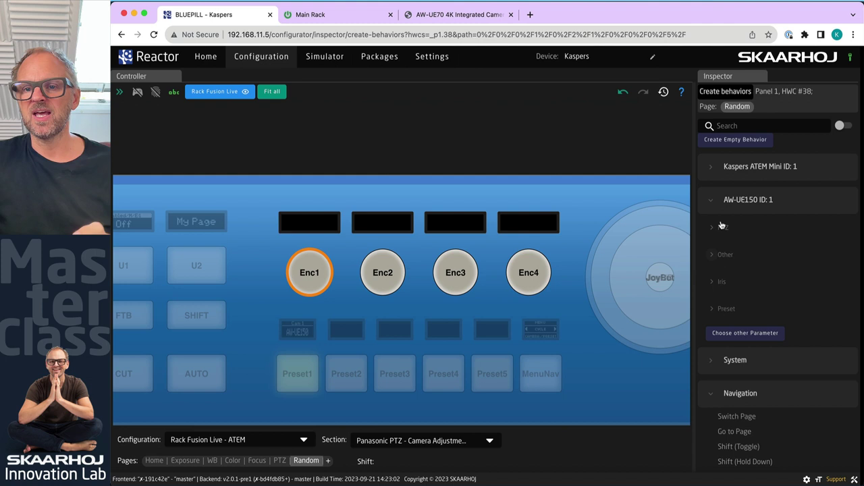
{"action": "left_click", "coordinate": [712, 257]}
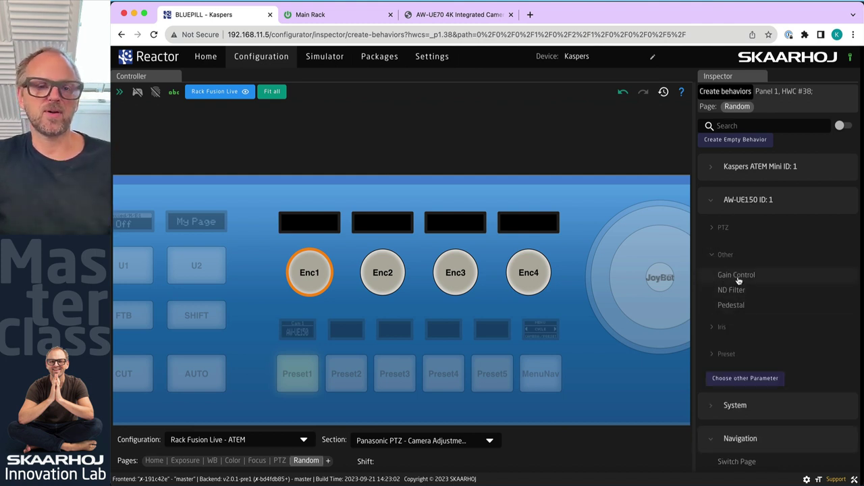
{"action": "left_click", "coordinate": [737, 277]}
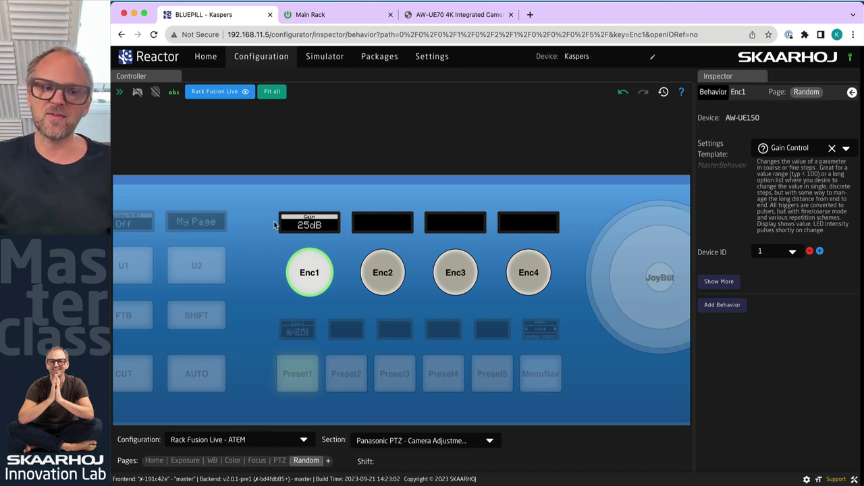
Test Enc1's gain in simulation, returning it to 25dB, then select Enc2
{"action": "left_click", "coordinate": [137, 91]}
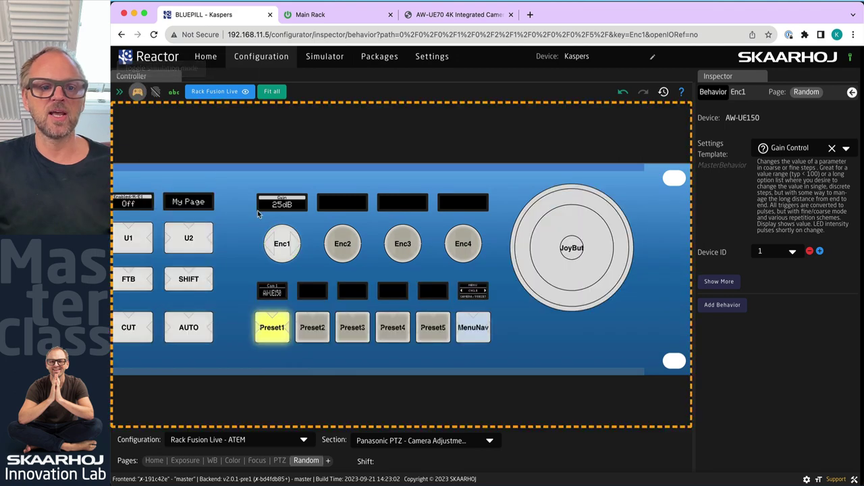
{"action": "scroll", "coordinate": [291, 245], "scroll_direction": "up", "scroll_amount": 5}
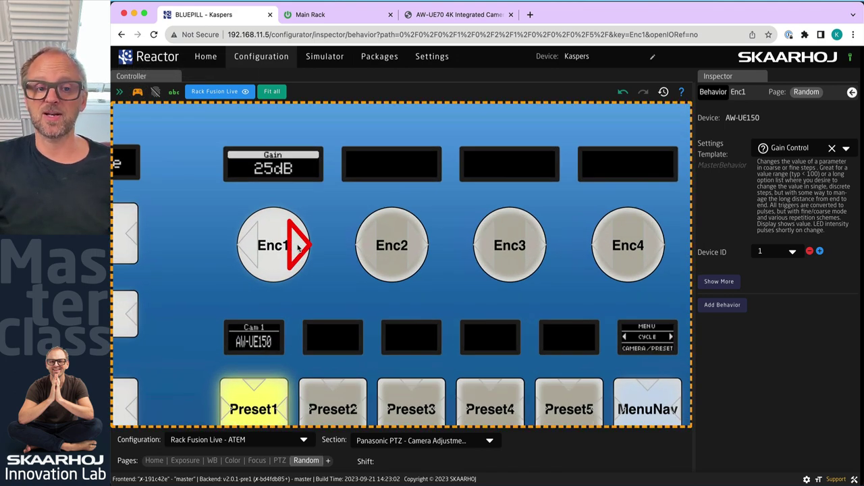
{"action": "left_click", "coordinate": [299, 249]}
{"action": "left_click", "coordinate": [298, 248]}
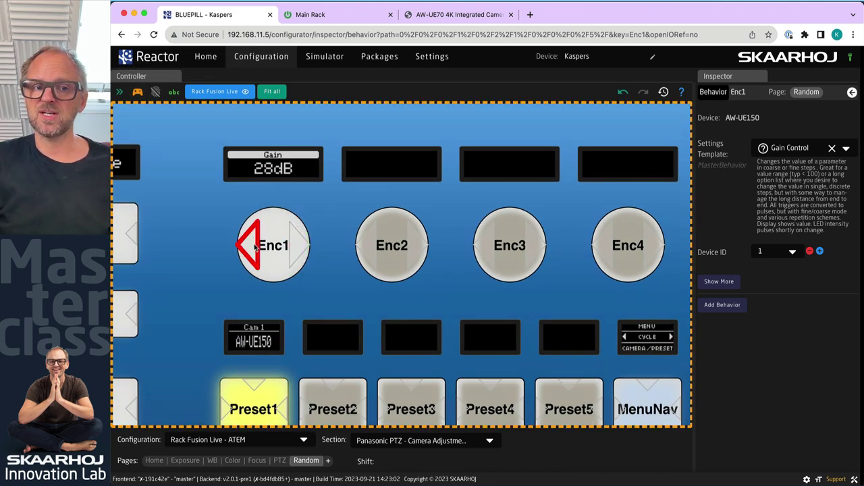
{"action": "left_click", "coordinate": [255, 247]}
{"action": "left_click", "coordinate": [137, 91]}
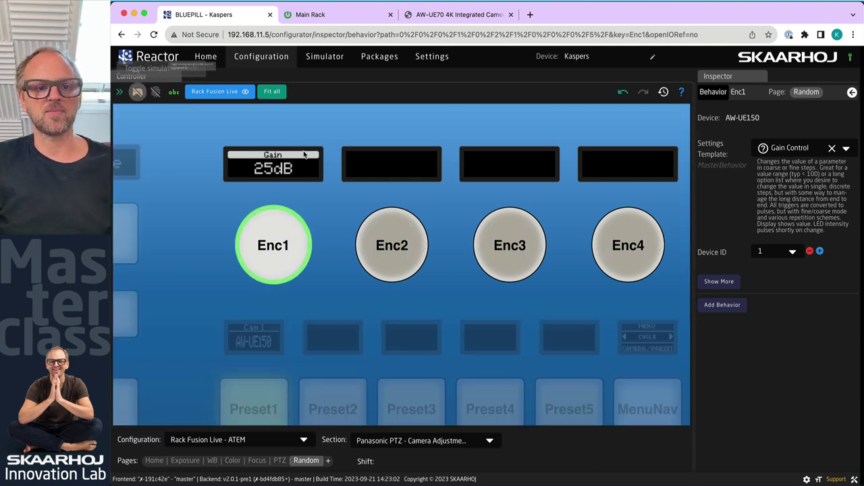
{"action": "left_click", "coordinate": [391, 245]}
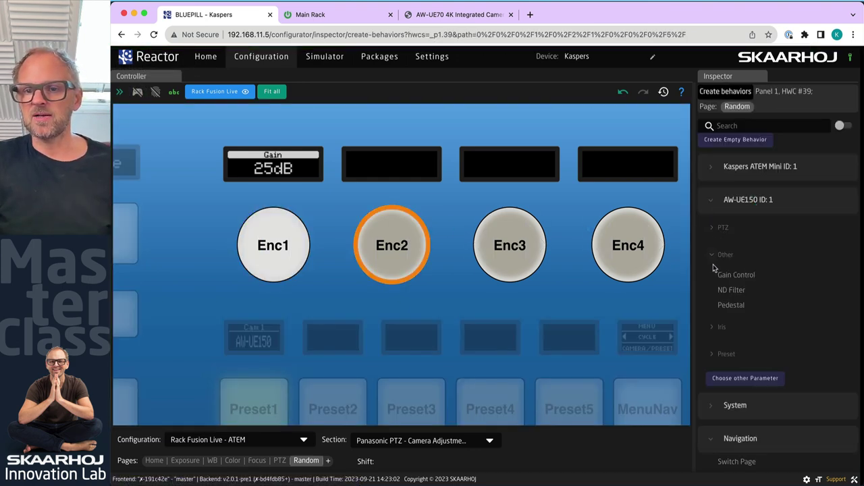
Give Enc2 the ND Filter behavior and test stepping it back to Through in simulation
{"action": "left_click", "coordinate": [732, 291]}
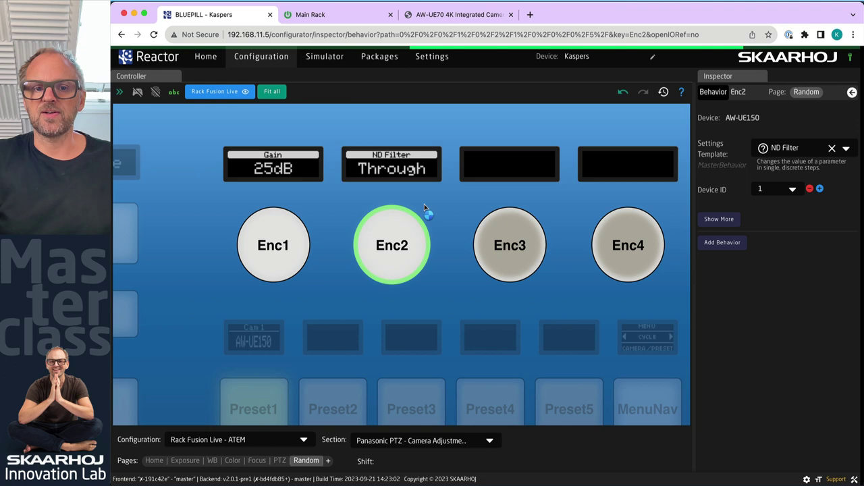
{"action": "left_click", "coordinate": [138, 91]}
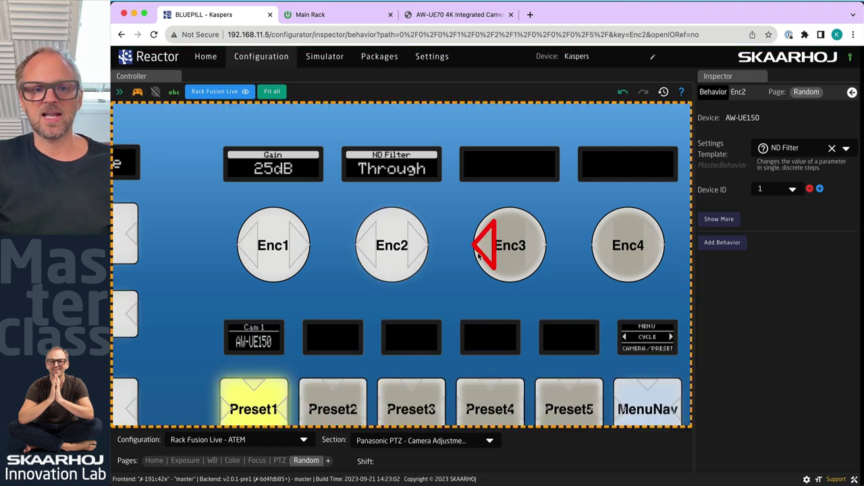
{"action": "left_click", "coordinate": [374, 247]}
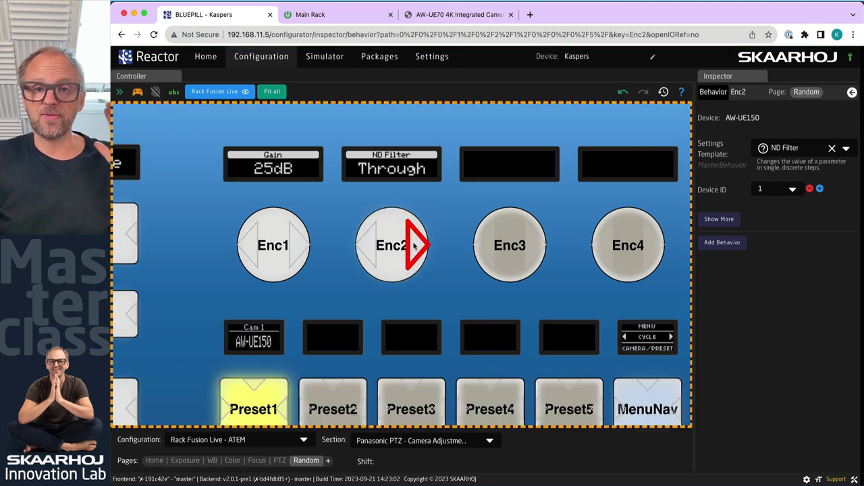
{"action": "left_click", "coordinate": [414, 247]}
{"action": "left_click", "coordinate": [414, 247]}
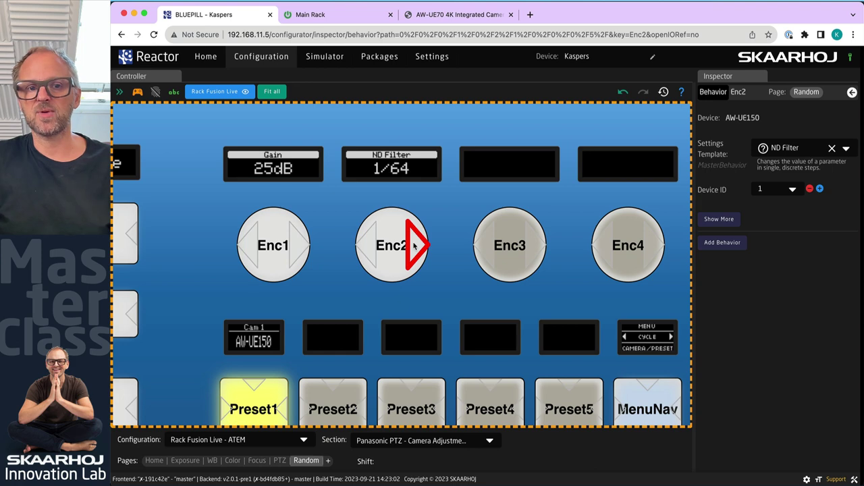
{"action": "left_click", "coordinate": [370, 250]}
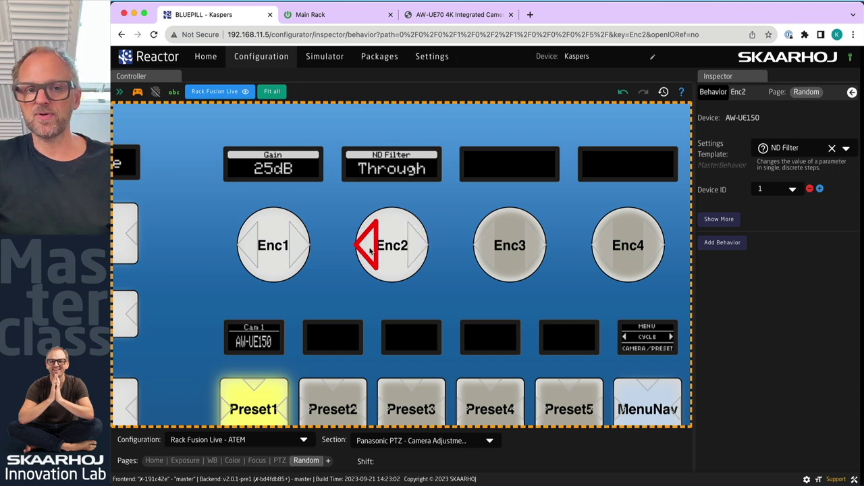
Give Enc3 the AW-UE150 Pedestal behavior from the extra parameter list
{"action": "left_click", "coordinate": [155, 92]}
{"action": "left_click", "coordinate": [509, 253]}
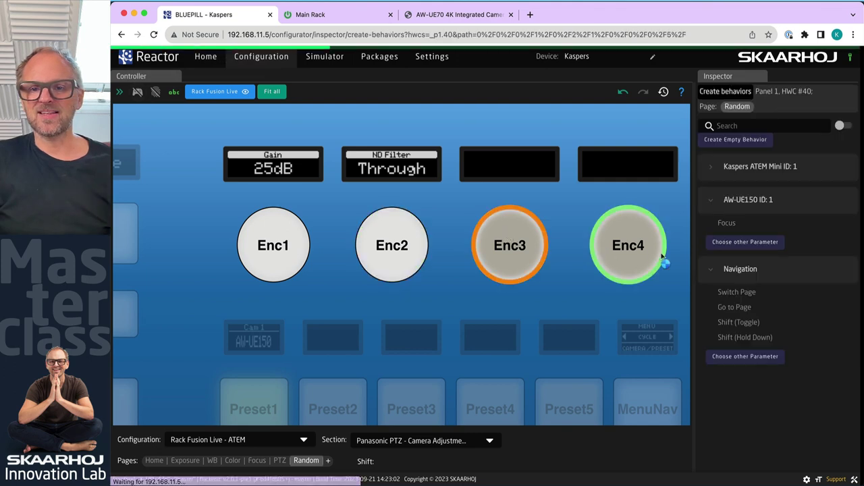
{"action": "left_click", "coordinate": [744, 242]}
{"action": "left_click", "coordinate": [731, 306]}
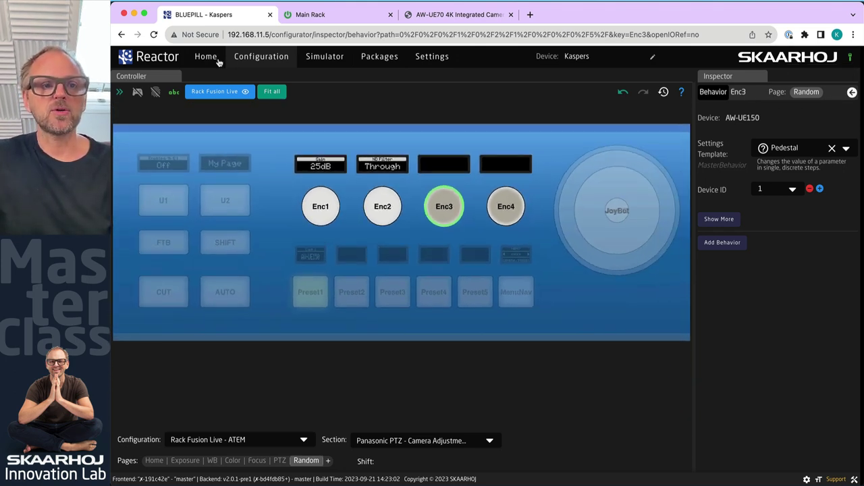
Add a new device from Home, searching the library for 'ue70'
{"action": "left_click", "coordinate": [218, 60]}
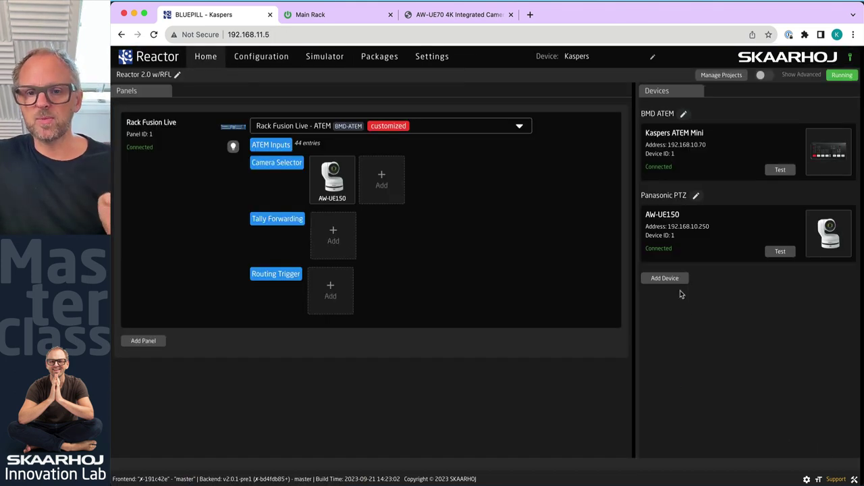
{"action": "left_click", "coordinate": [670, 279]}
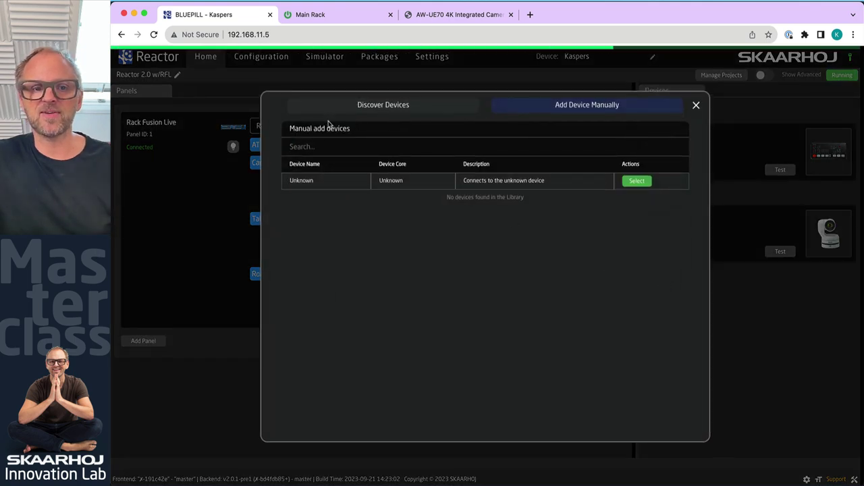
{"action": "left_click", "coordinate": [345, 143]}
{"action": "type", "text": "ue70"}
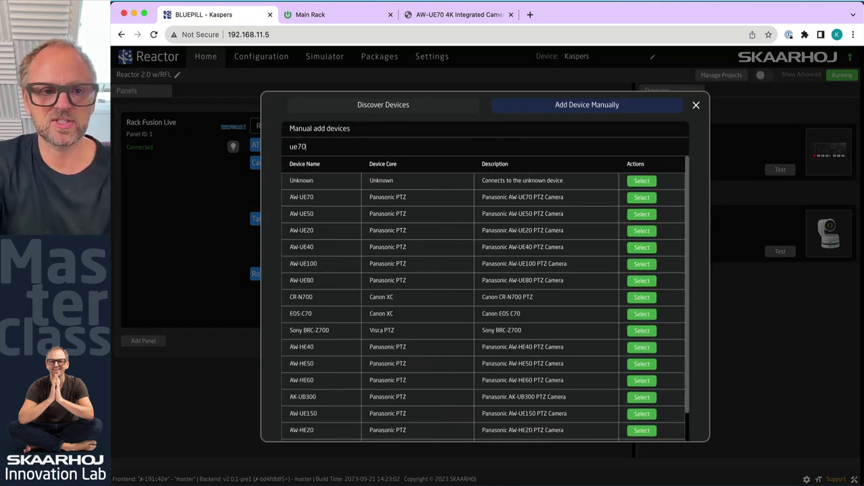
Set the AW-UE70's IP address to 192.168.10.249 and save it
{"action": "left_click", "coordinate": [643, 198]}
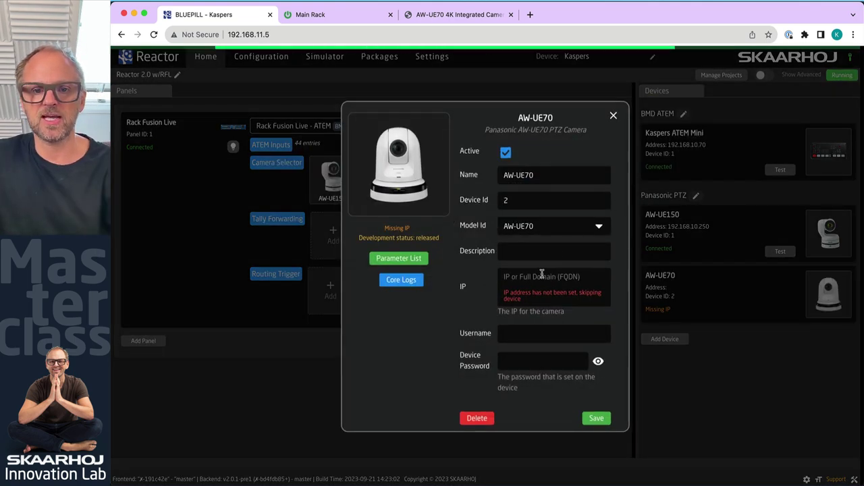
{"action": "left_click", "coordinate": [528, 286]}
{"action": "type", "text": "192.168.1"}
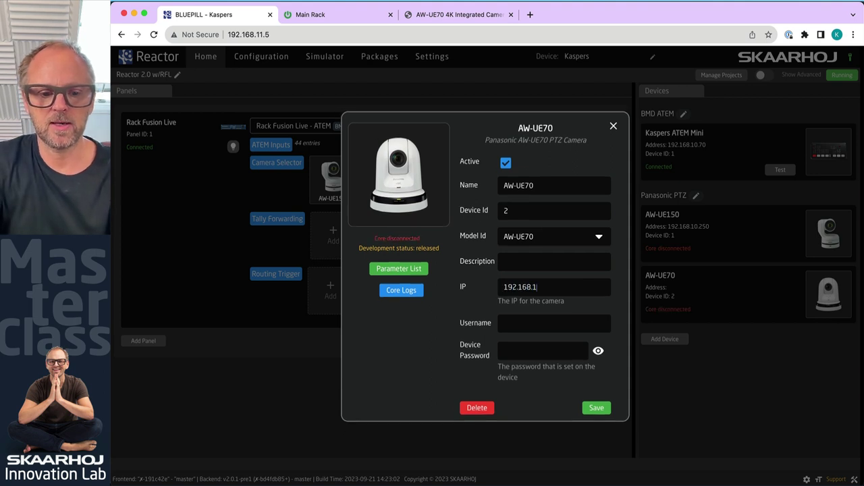
{"action": "type", "text": "0.2490"}
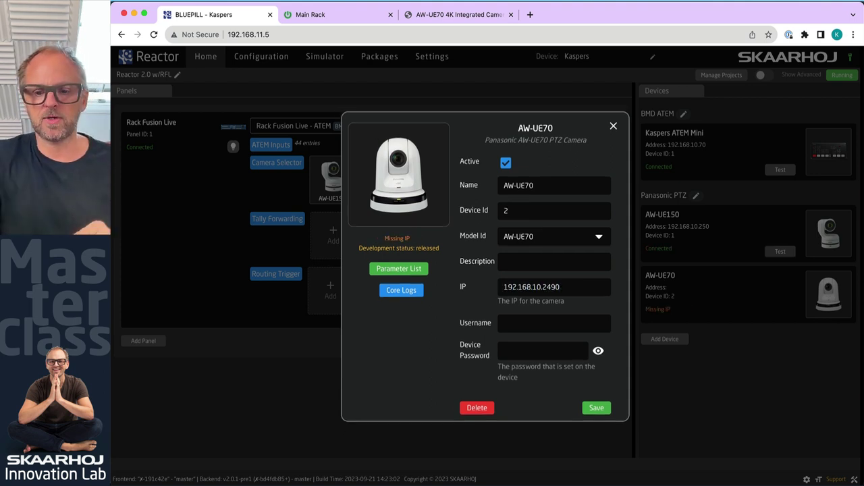
{"action": "key", "text": "BackSpace"}
{"action": "left_click", "coordinate": [586, 408]}
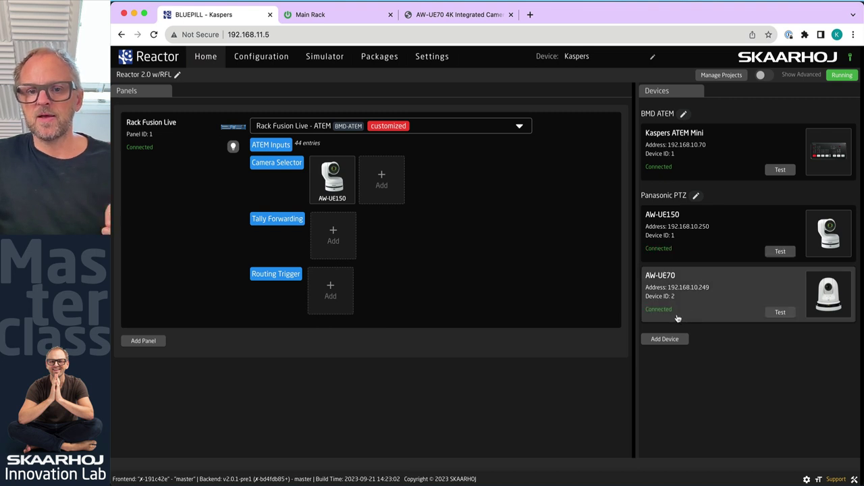
{"action": "left_click", "coordinate": [261, 56]}
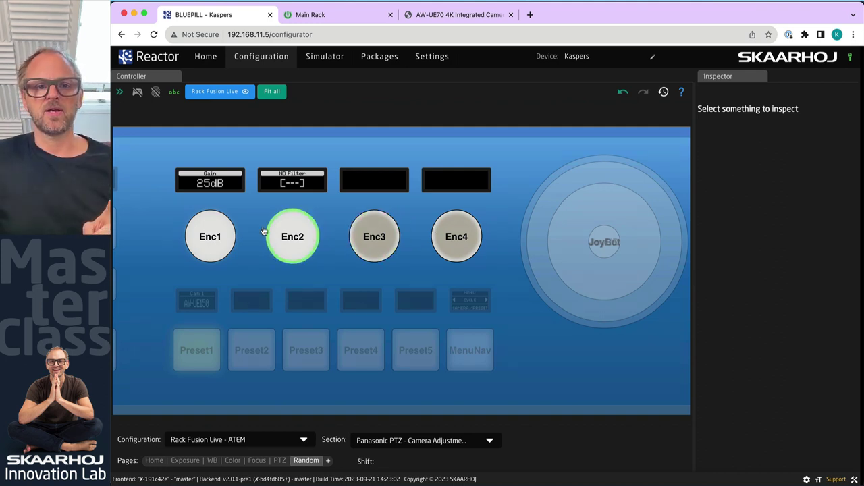
{"action": "left_click", "coordinate": [291, 246]}
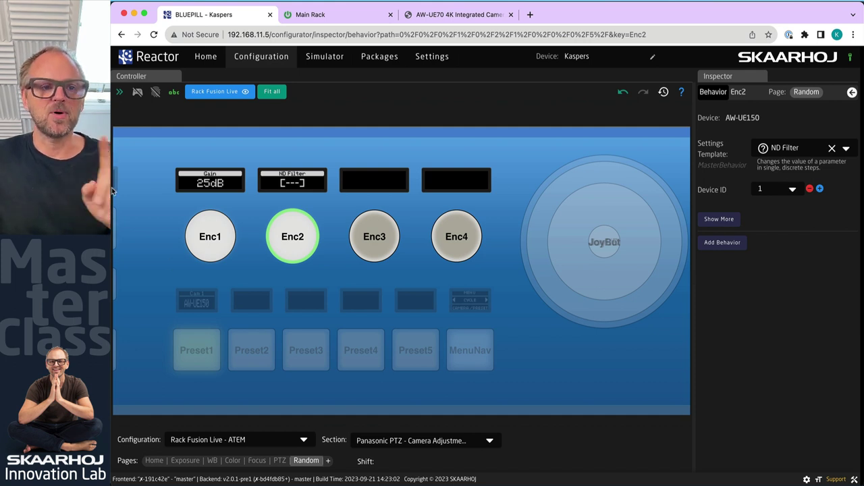
{"action": "left_click", "coordinate": [203, 58]}
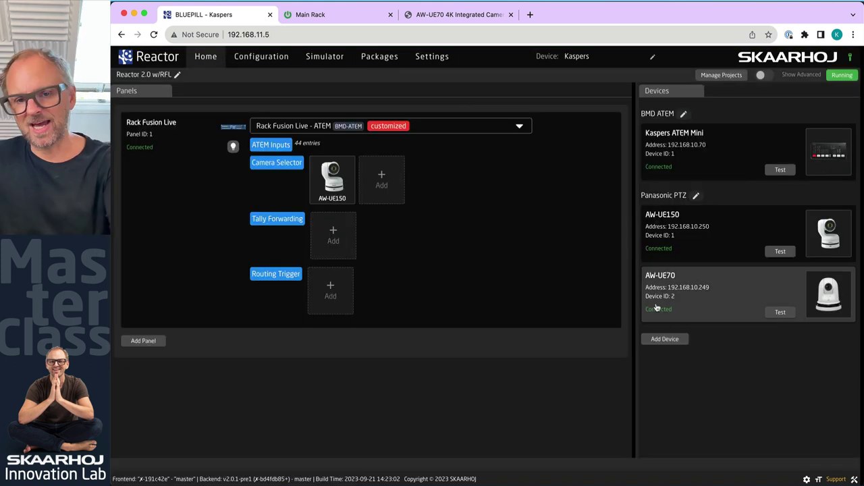
Add the AW-UE70 to the Camera Selector, accidentally adding it twice
{"action": "left_click", "coordinate": [376, 176]}
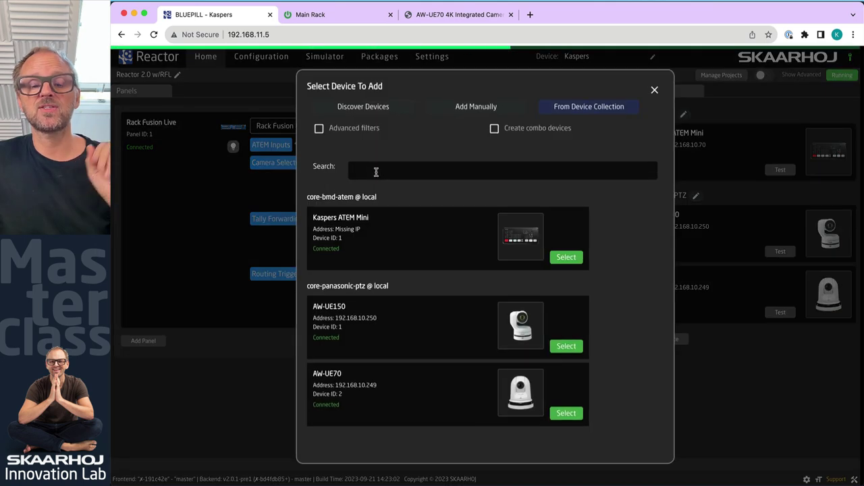
{"action": "left_click", "coordinate": [570, 410]}
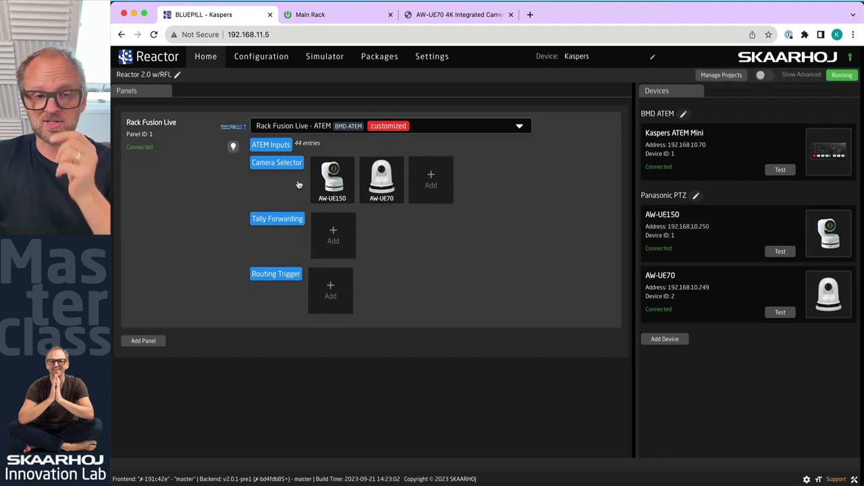
{"action": "left_click", "coordinate": [429, 180]}
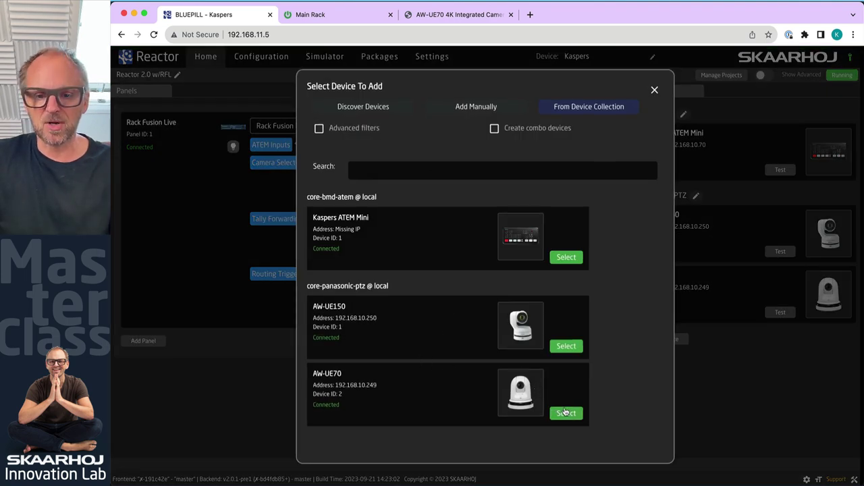
{"action": "left_click", "coordinate": [566, 412]}
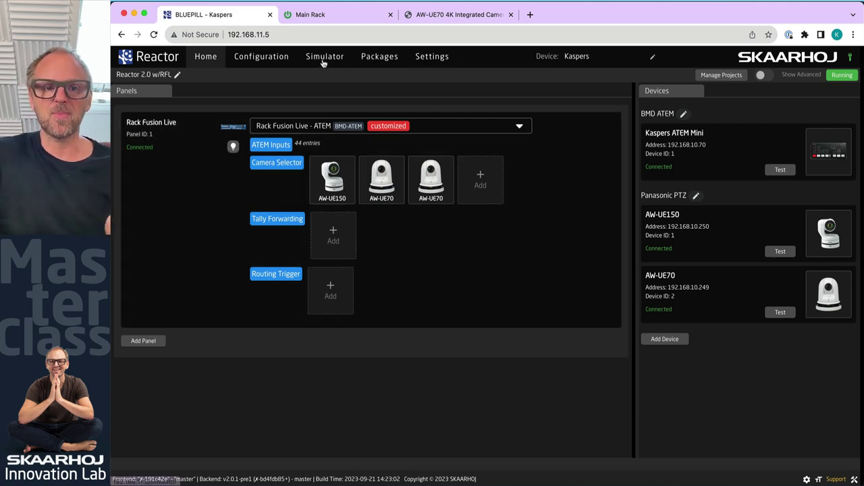
Remove the duplicate AW-UE70 tile from the Camera Selector set
{"action": "left_click", "coordinate": [324, 57]}
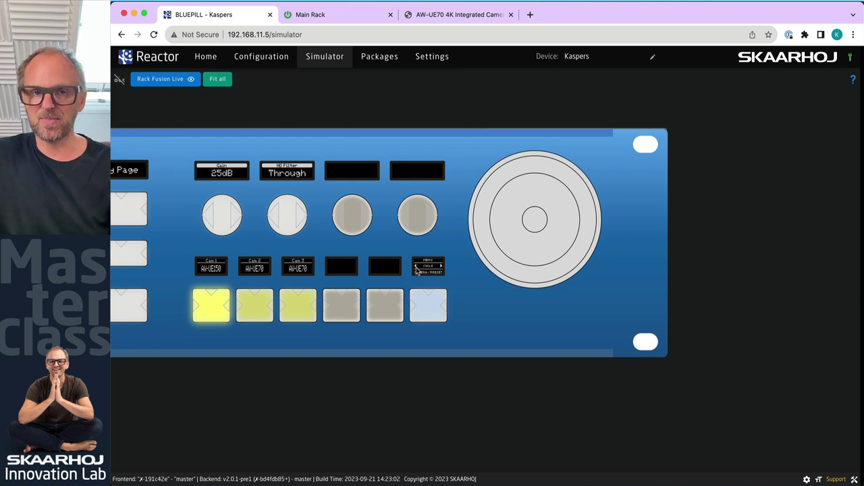
{"action": "left_click", "coordinate": [207, 58]}
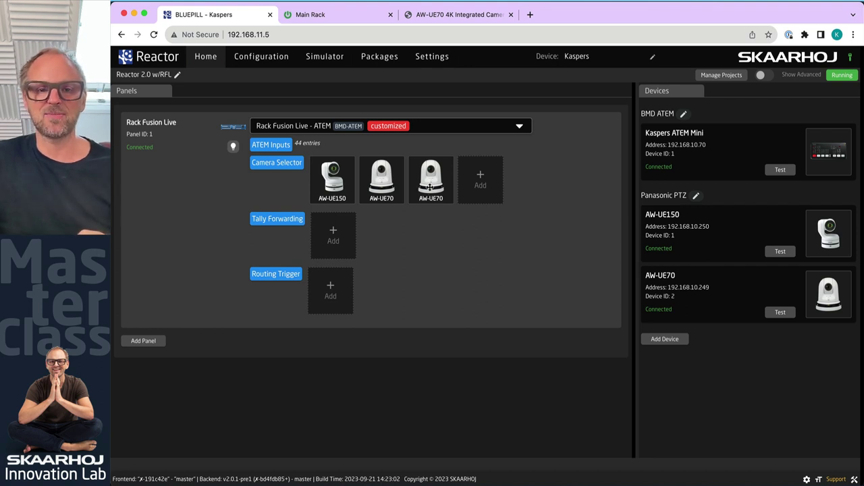
{"action": "left_click", "coordinate": [430, 186]}
{"action": "left_click", "coordinate": [459, 201]}
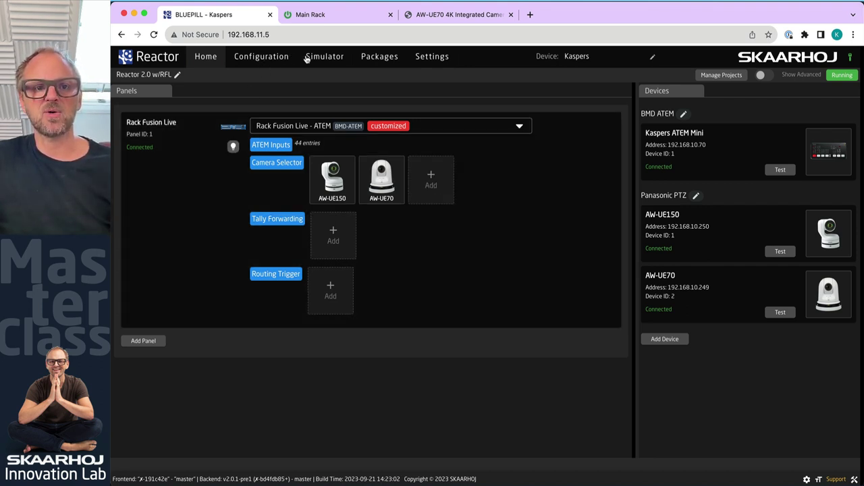
{"action": "left_click", "coordinate": [262, 58]}
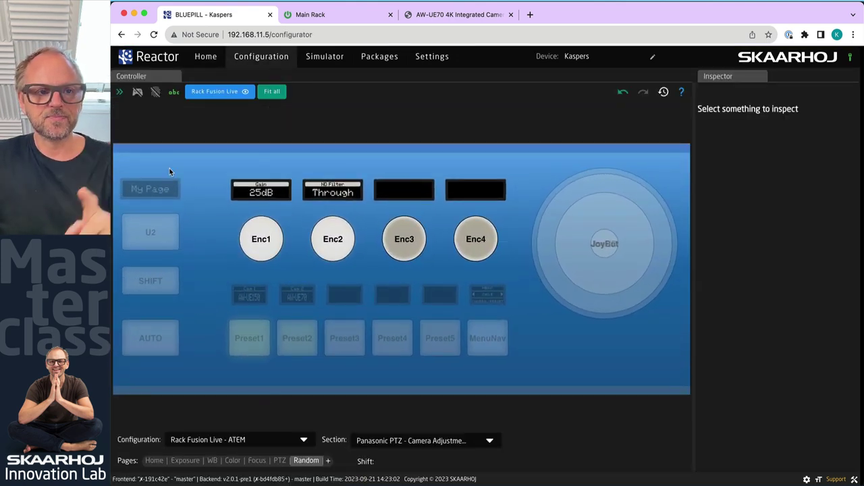
In simulation, switch repeatedly between Cam 1 AW-UE150 and Cam 2 AW-UE70, ending on AW-UE70
{"action": "left_click", "coordinate": [137, 92]}
{"action": "left_click", "coordinate": [293, 348]}
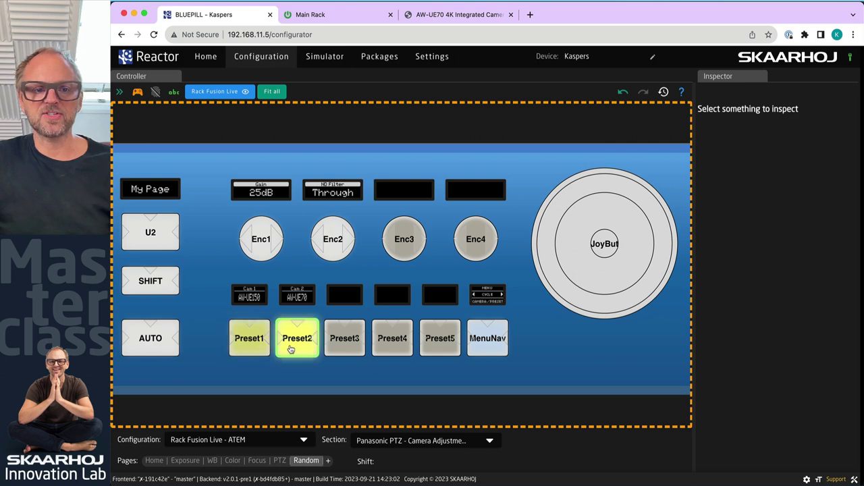
{"action": "left_click", "coordinate": [256, 345]}
{"action": "left_click", "coordinate": [285, 343]}
{"action": "left_click", "coordinate": [250, 341]}
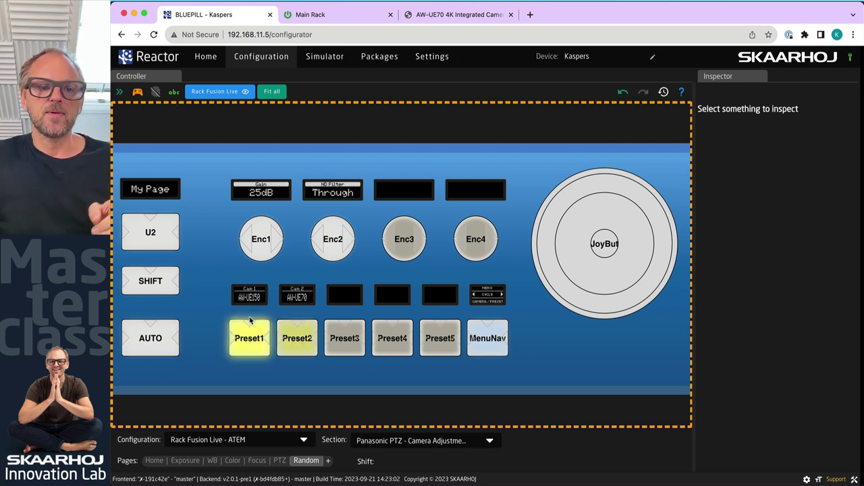
{"action": "left_click", "coordinate": [302, 344]}
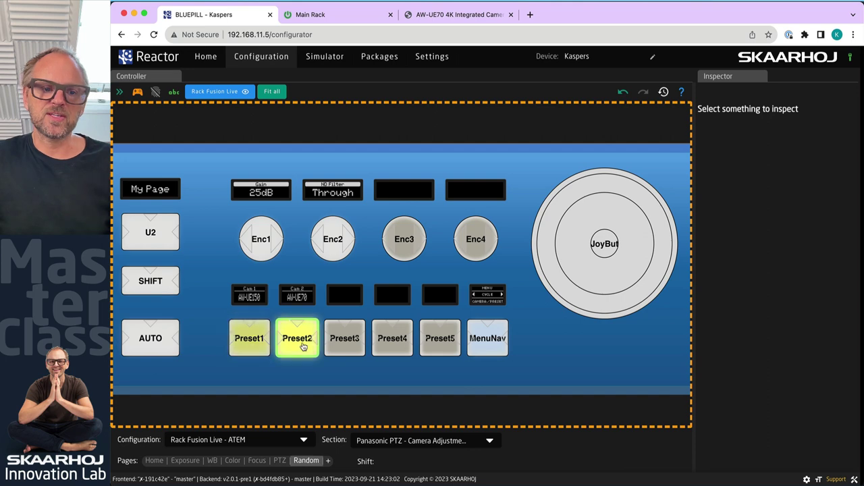
{"action": "left_click", "coordinate": [204, 57]}
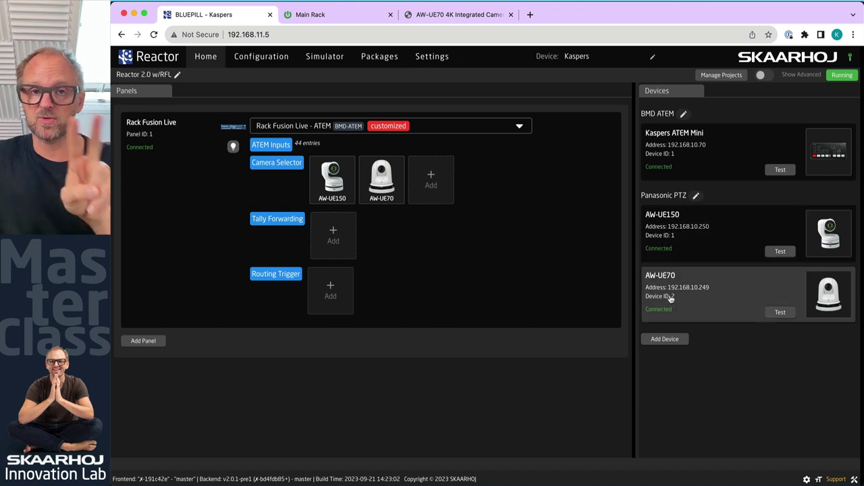
{"action": "left_click", "coordinate": [270, 58]}
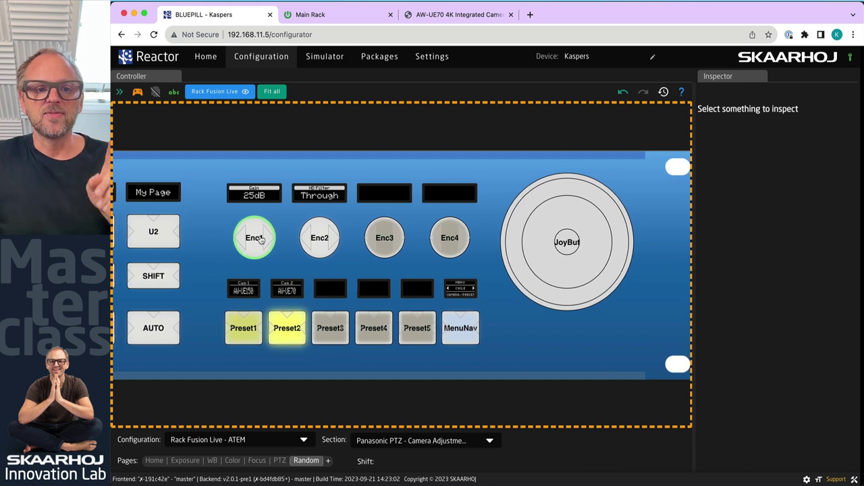
Give Enc4 the Panasonic PTZ > Other > Pedestal behavior, grouped by device core
{"action": "left_click", "coordinate": [139, 95]}
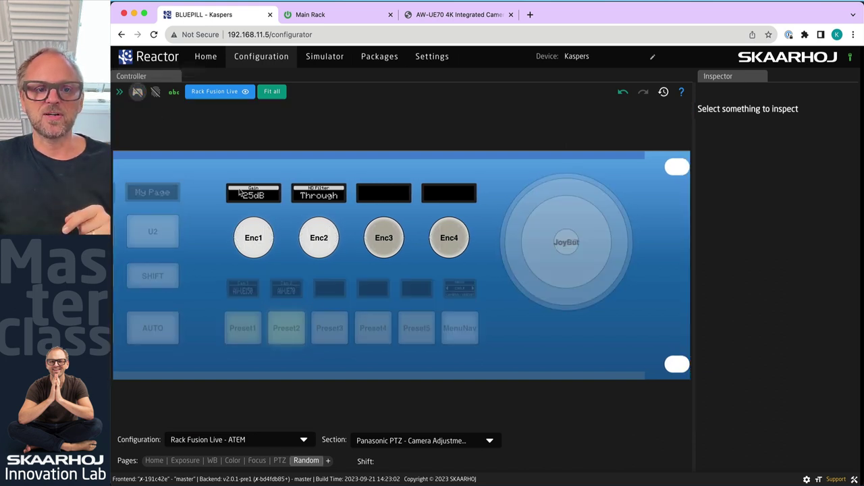
{"action": "left_click", "coordinate": [260, 240]}
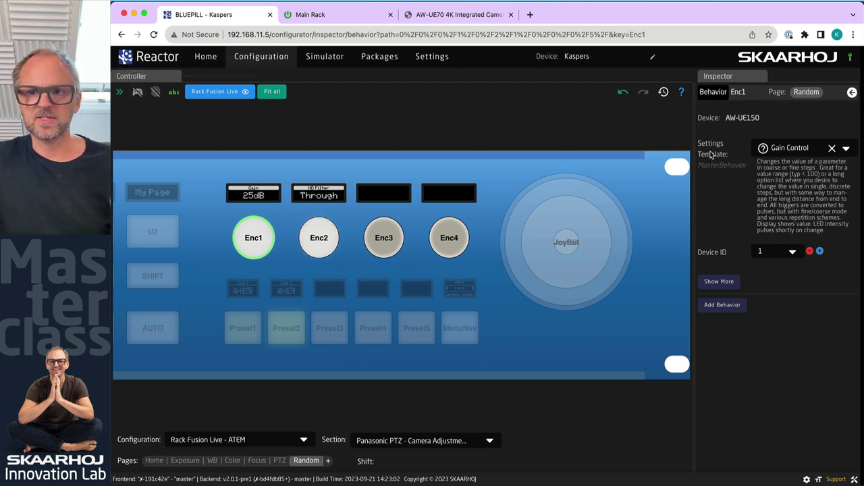
{"action": "left_click", "coordinate": [384, 237]}
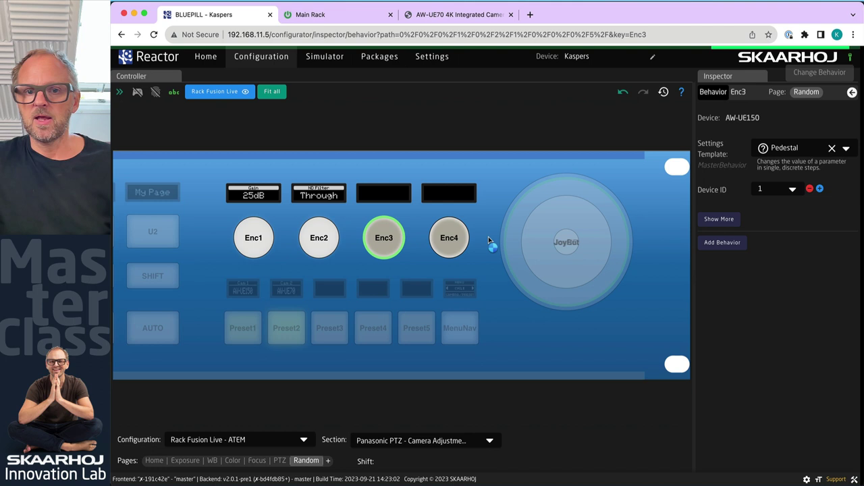
{"action": "left_click", "coordinate": [449, 238]}
{"action": "left_click", "coordinate": [729, 243]}
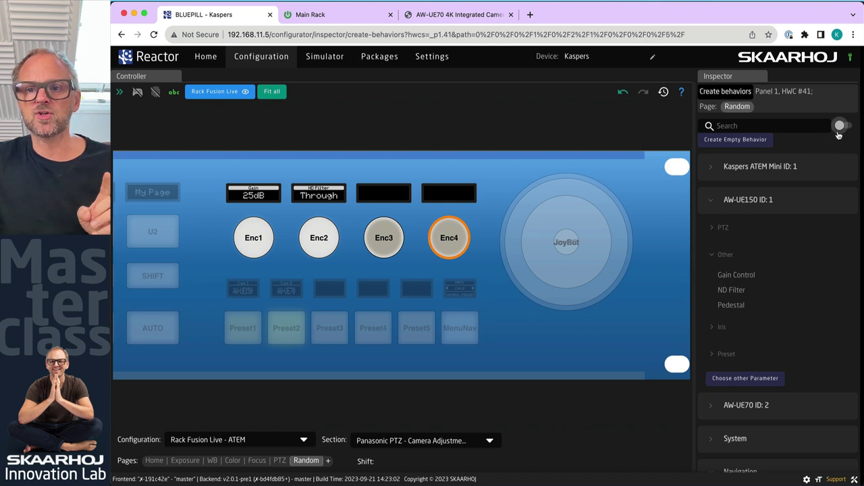
{"action": "left_click", "coordinate": [841, 126]}
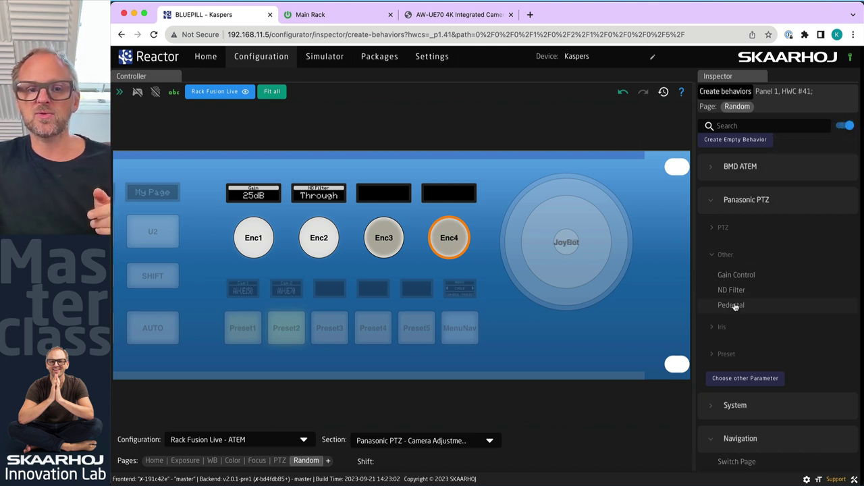
{"action": "left_click", "coordinate": [732, 306]}
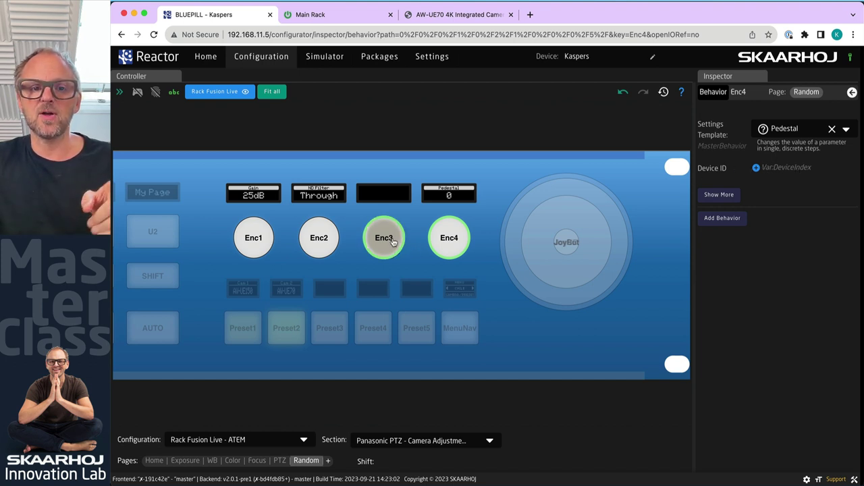
Remove the fixed Device ID 1 from Enc3 and Enc1 so both use Var:DeviceIndex
{"action": "left_click", "coordinate": [394, 243]}
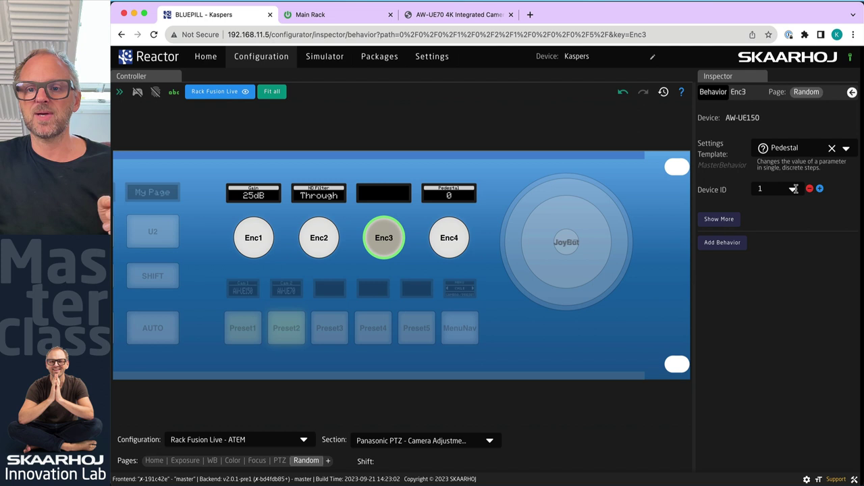
{"action": "left_click", "coordinate": [809, 189]}
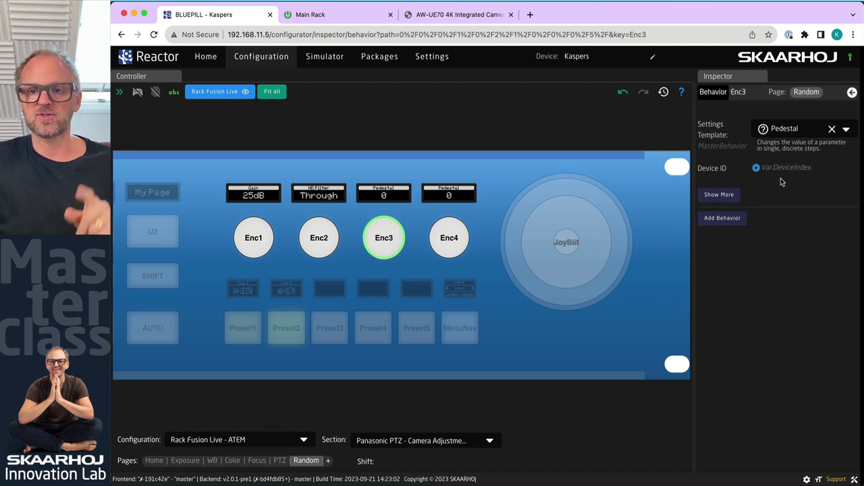
{"action": "left_click", "coordinate": [312, 246]}
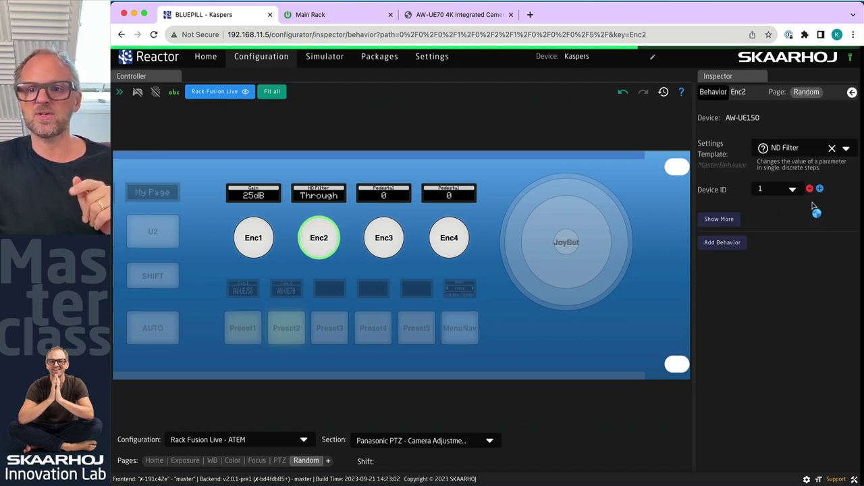
{"action": "left_click", "coordinate": [266, 240]}
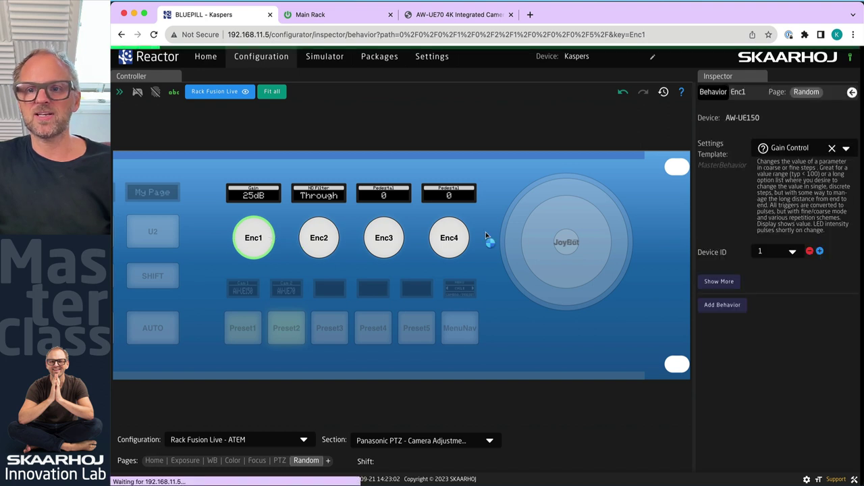
{"action": "left_click", "coordinate": [810, 252]}
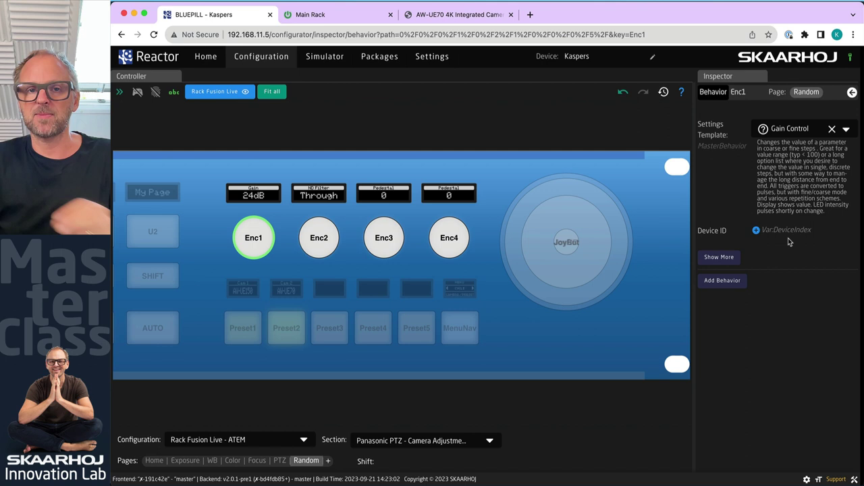
In simulation, compare Preset1 and Preset2, lower gain with Enc1, then recall Preset1 at 25dB
{"action": "left_click", "coordinate": [138, 93]}
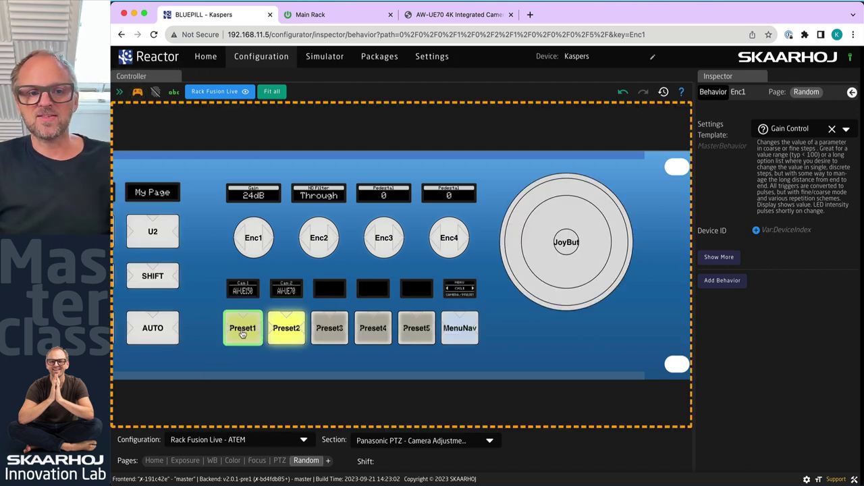
{"action": "left_click", "coordinate": [242, 333]}
{"action": "left_click", "coordinate": [293, 331]}
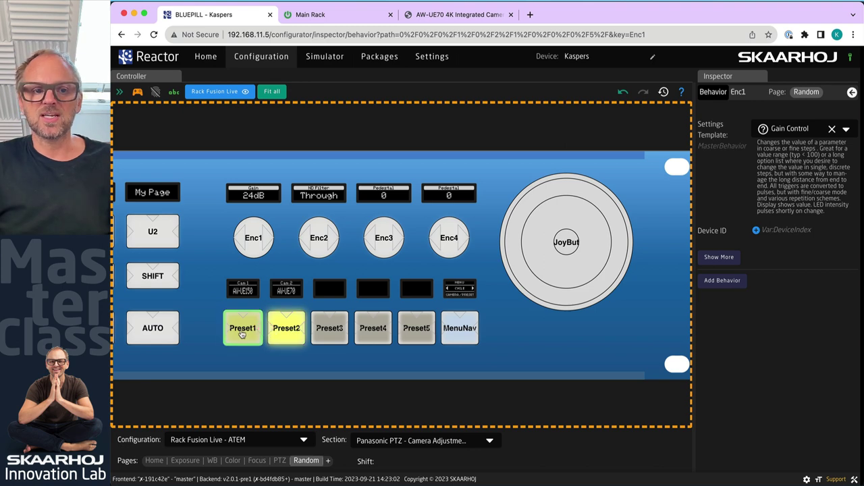
{"action": "left_click", "coordinate": [243, 332]}
{"action": "left_click", "coordinate": [292, 333]}
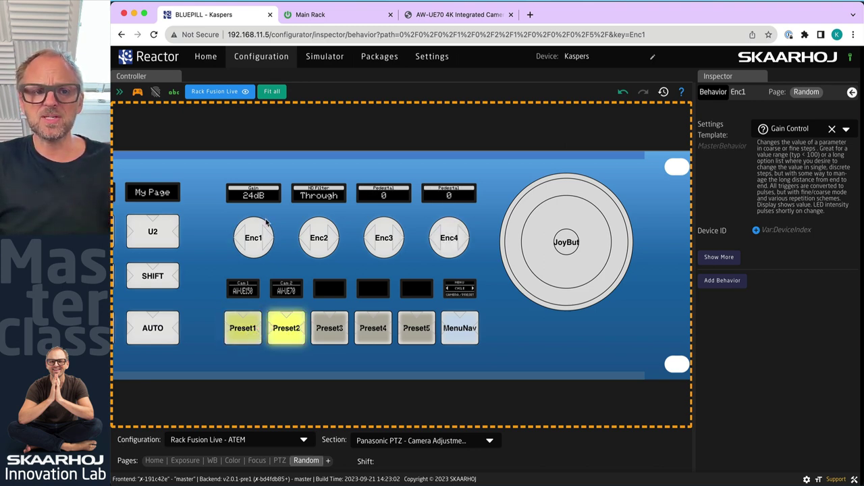
{"action": "scroll", "coordinate": [238, 192], "scroll_direction": "down", "scroll_amount": 5}
{"action": "scroll", "coordinate": [295, 224], "scroll_direction": "up", "scroll_amount": 5}
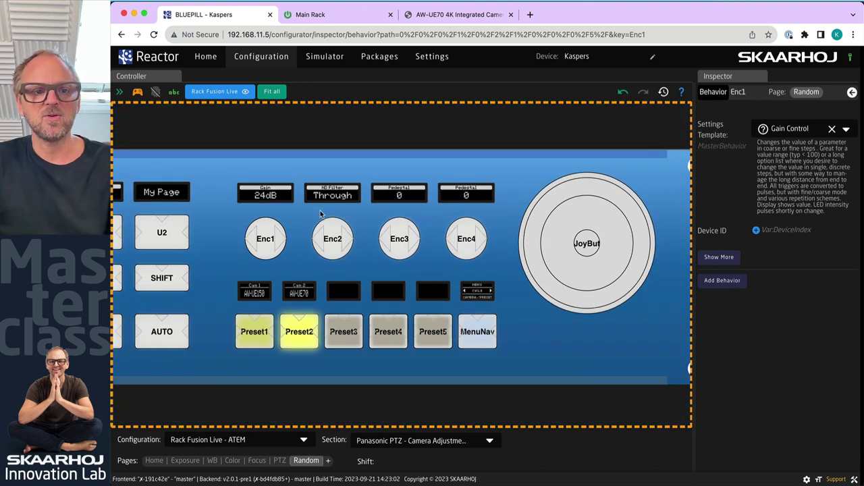
{"action": "left_click", "coordinate": [254, 243]}
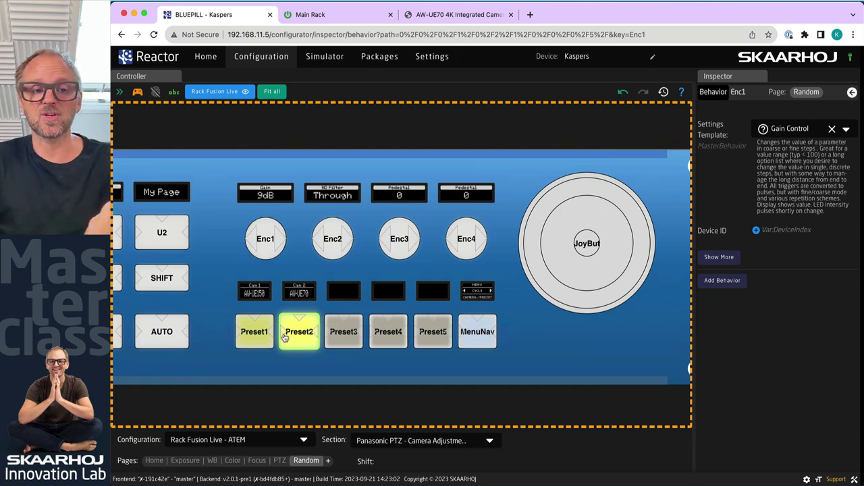
{"action": "left_click", "coordinate": [259, 337]}
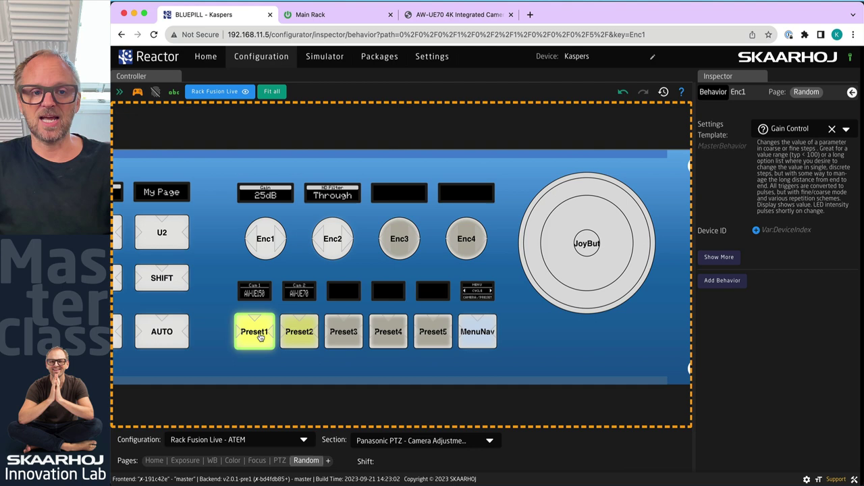
Turn simulation off, switch to the User Section and pan to the panel's left side
{"action": "left_click", "coordinate": [137, 91]}
{"action": "left_click", "coordinate": [424, 440]}
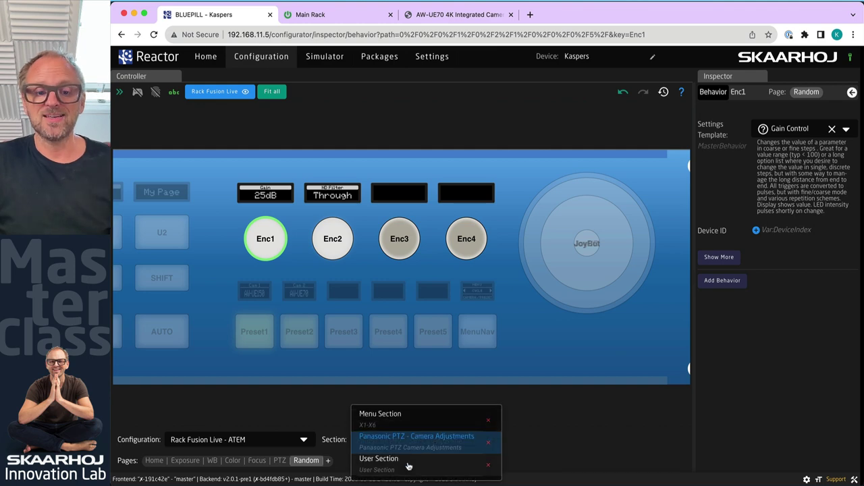
{"action": "left_click", "coordinate": [408, 458]}
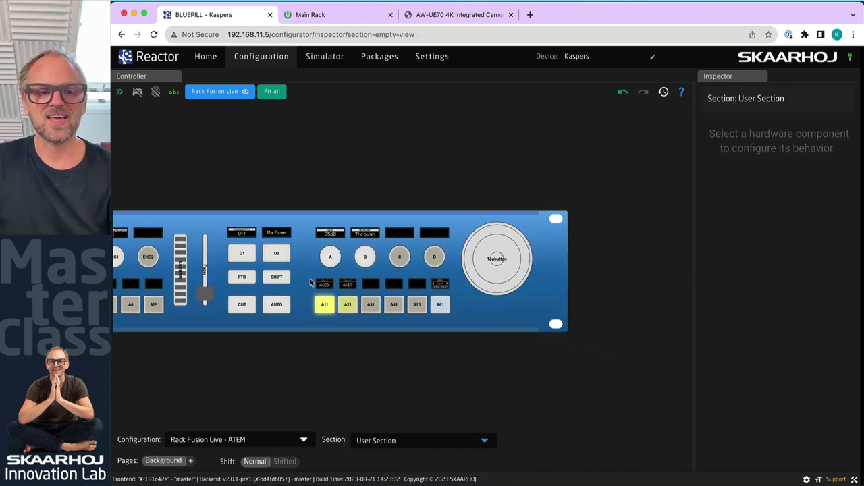
{"action": "left_click_drag", "start_coordinate": [310, 282], "coordinate": [500, 279]}
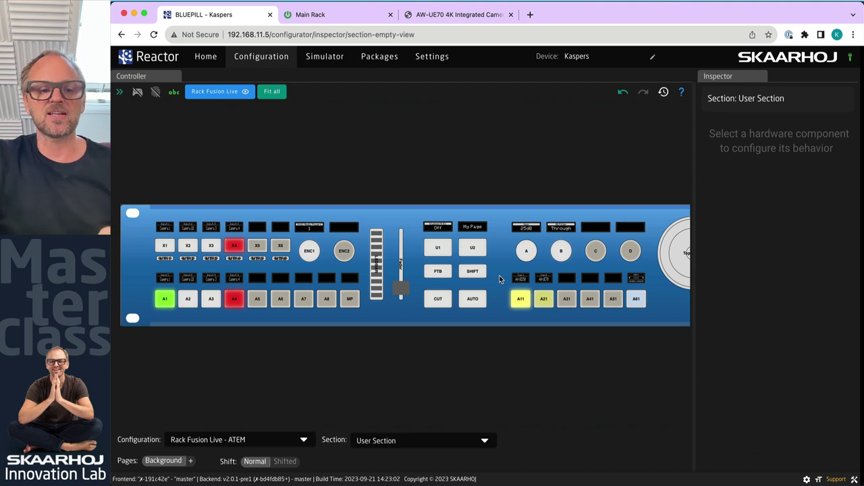
Preview the Menu Section and Panasonic PTZ sections, then return to the User Section
{"action": "left_click", "coordinate": [411, 440]}
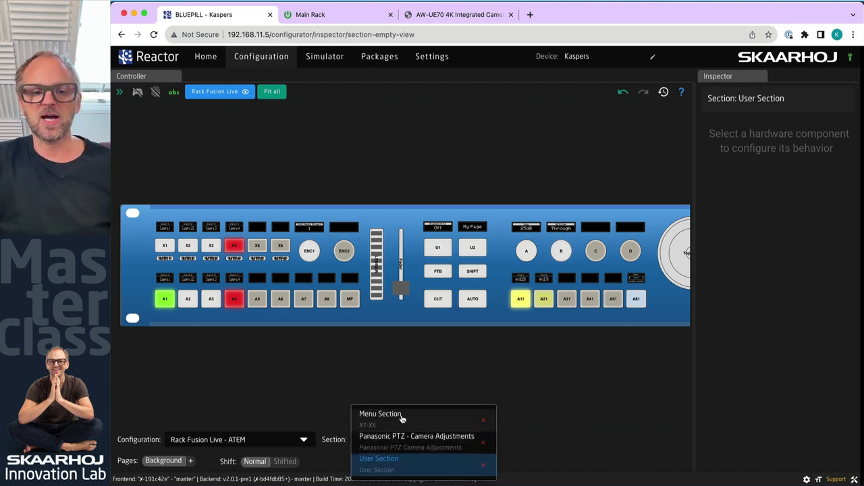
{"action": "left_click", "coordinate": [401, 420]}
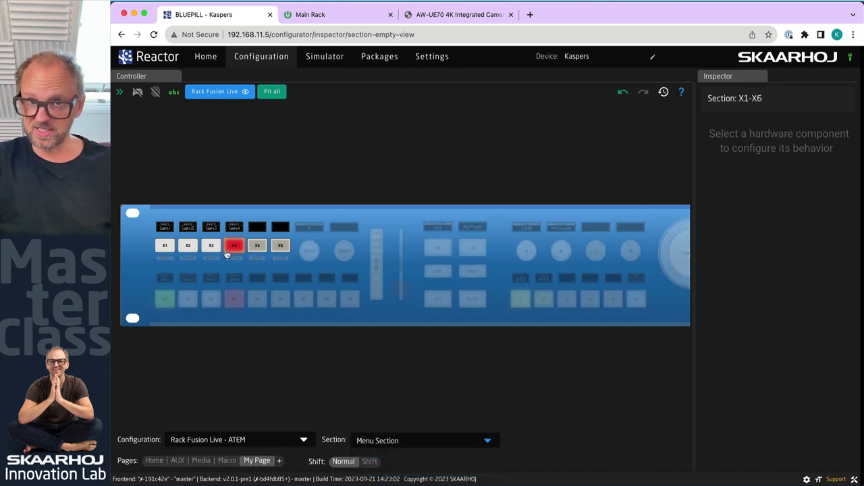
{"action": "left_click", "coordinate": [399, 441]}
{"action": "left_click", "coordinate": [400, 445]}
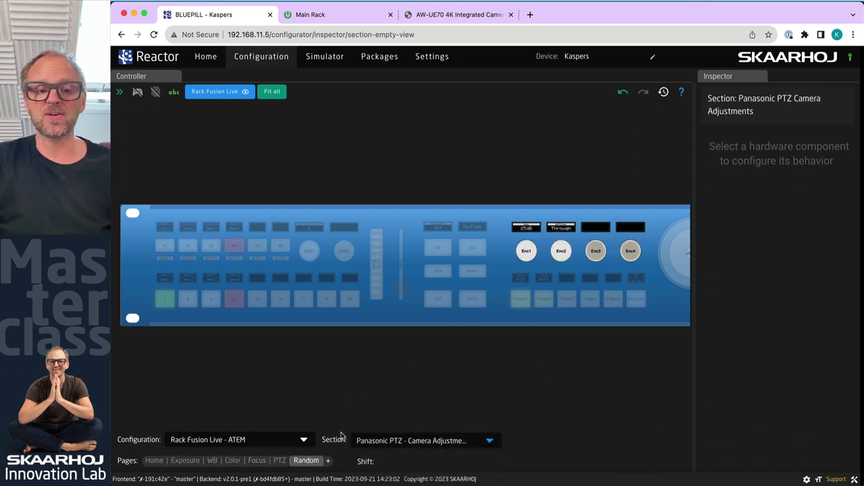
{"action": "left_click", "coordinate": [400, 446]}
{"action": "left_click", "coordinate": [392, 458]}
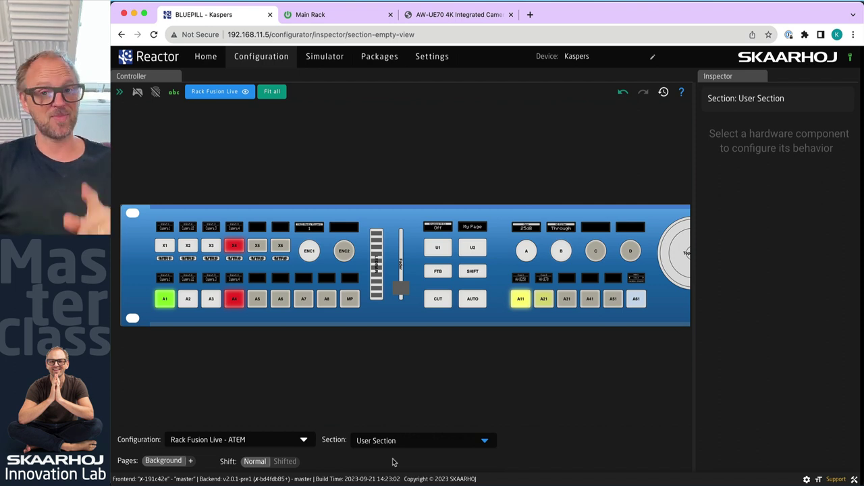
Create a page labelled Overlay, then delete it again
{"action": "left_click", "coordinate": [191, 462]}
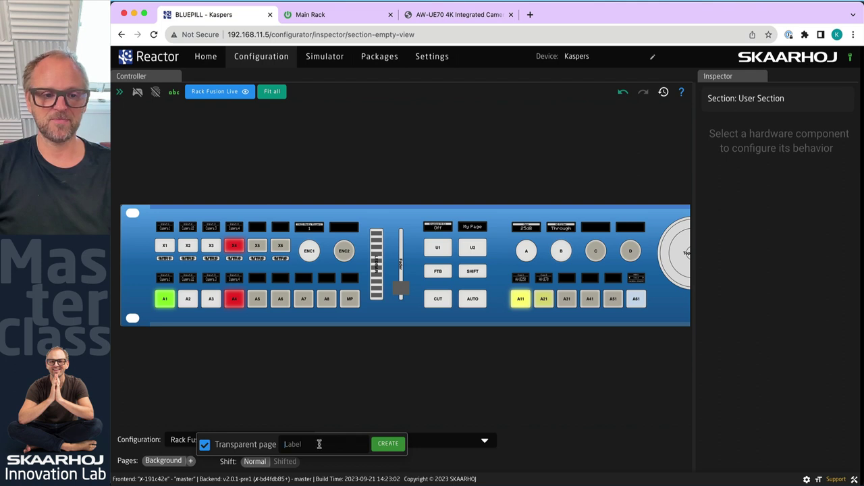
{"action": "left_click", "coordinate": [320, 444]}
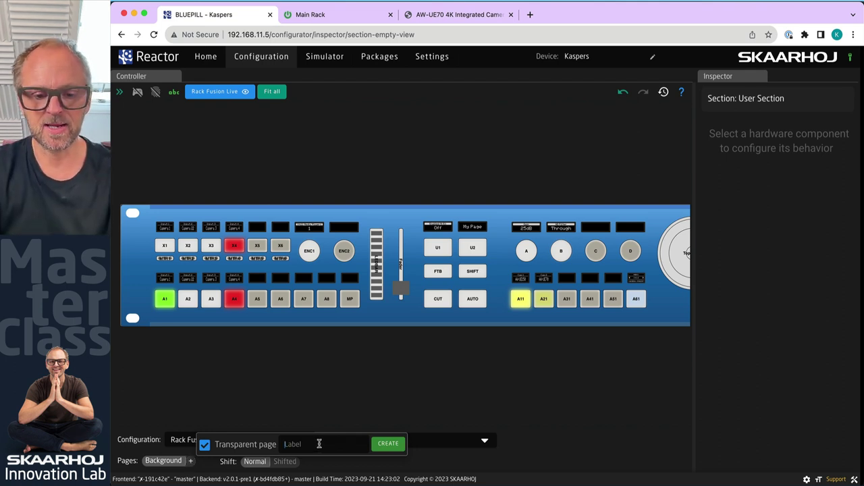
{"action": "type", "text": "Overlay!"}
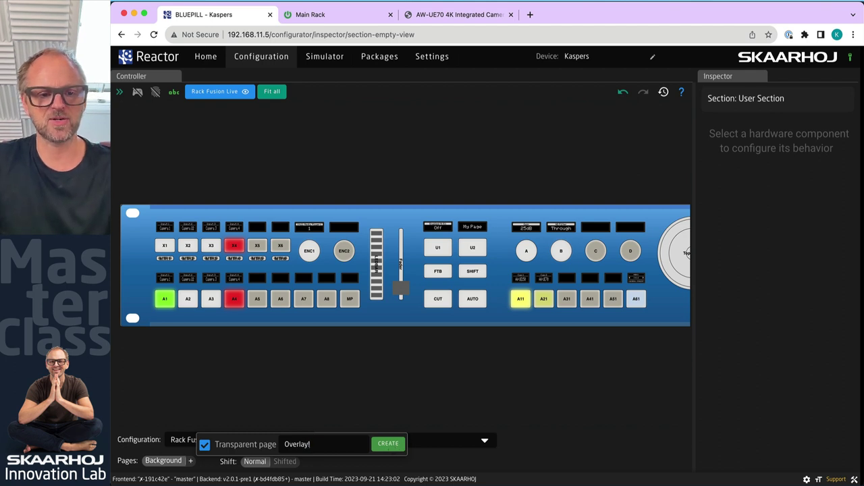
{"action": "left_click", "coordinate": [391, 447]}
{"action": "left_click", "coordinate": [204, 462]}
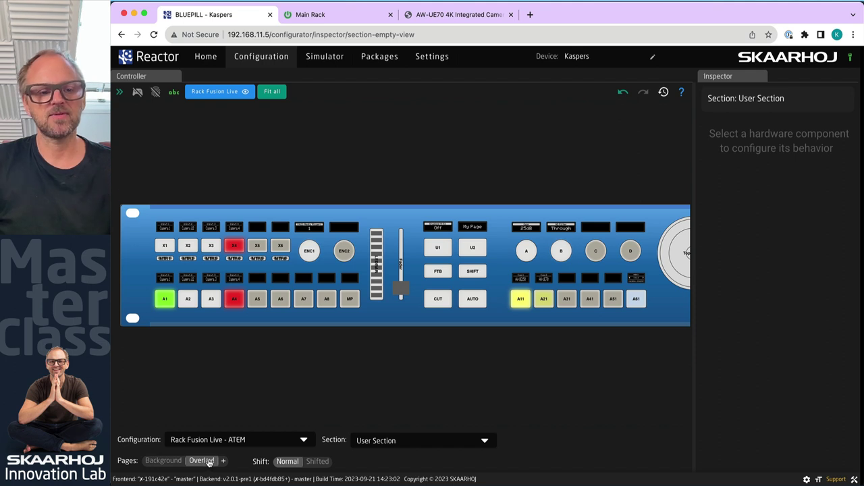
{"action": "right_click", "coordinate": [209, 461]}
{"action": "left_click", "coordinate": [217, 467]}
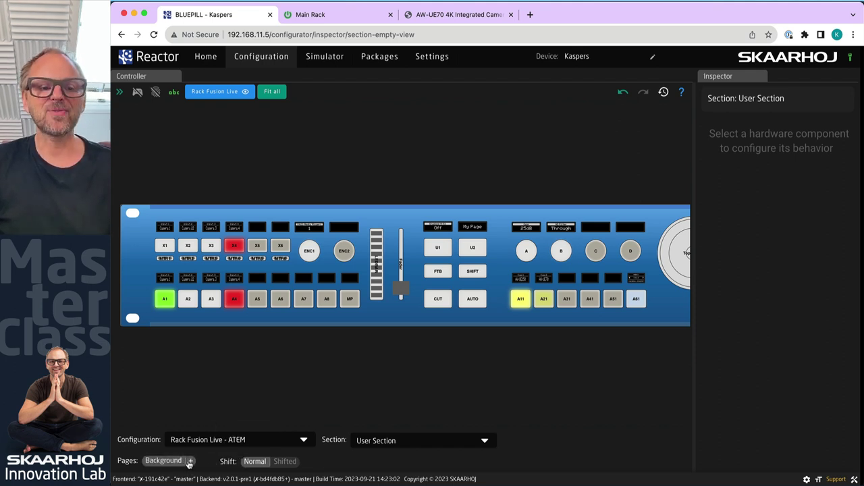
Create the non-transparent Overlay! page and compare it with the Background page
{"action": "left_click", "coordinate": [190, 461]}
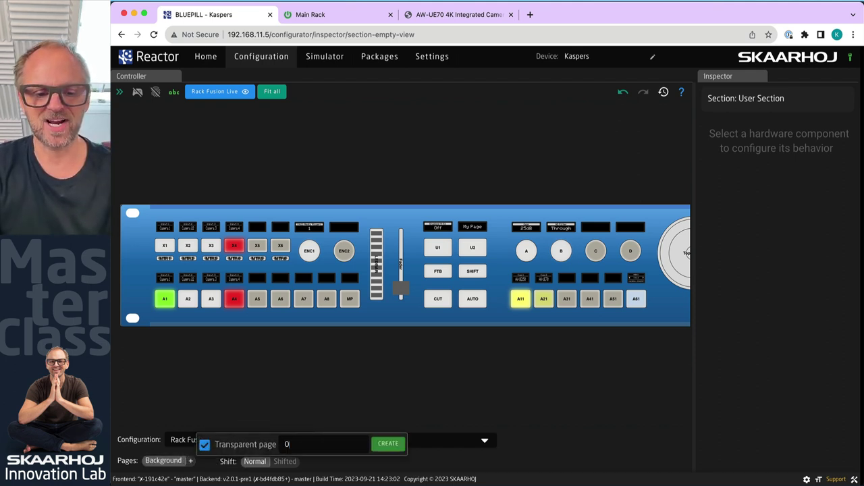
{"action": "type", "text": "Overlay!"}
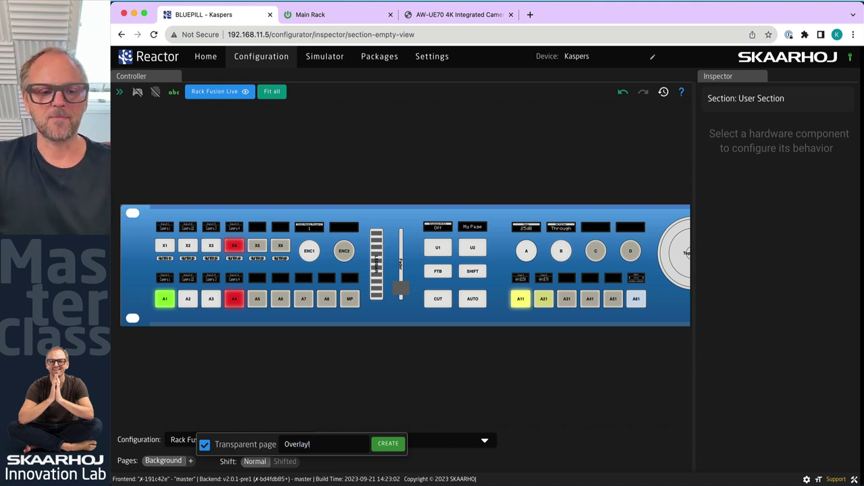
{"action": "left_click", "coordinate": [388, 443]}
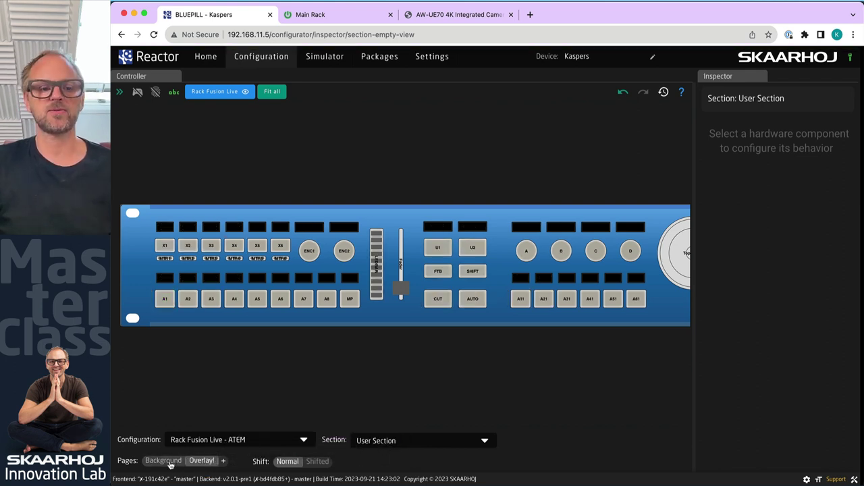
{"action": "left_click", "coordinate": [196, 462]}
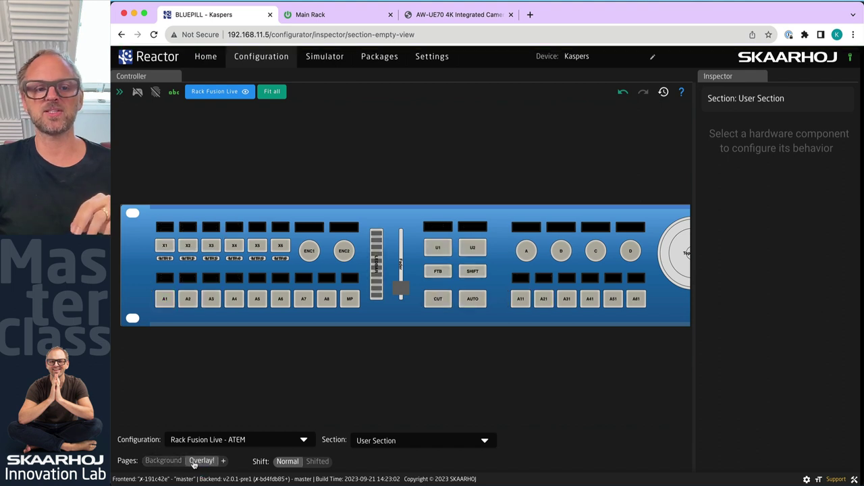
{"action": "left_click", "coordinate": [164, 462]}
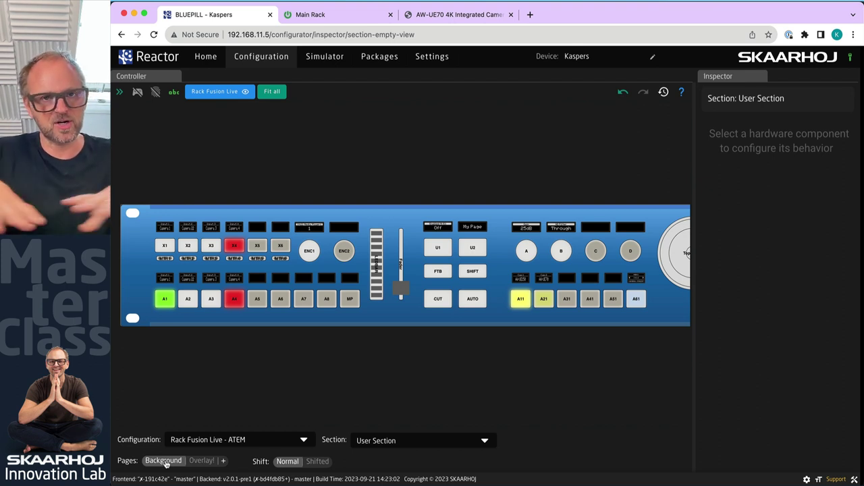
{"action": "left_click", "coordinate": [204, 462]}
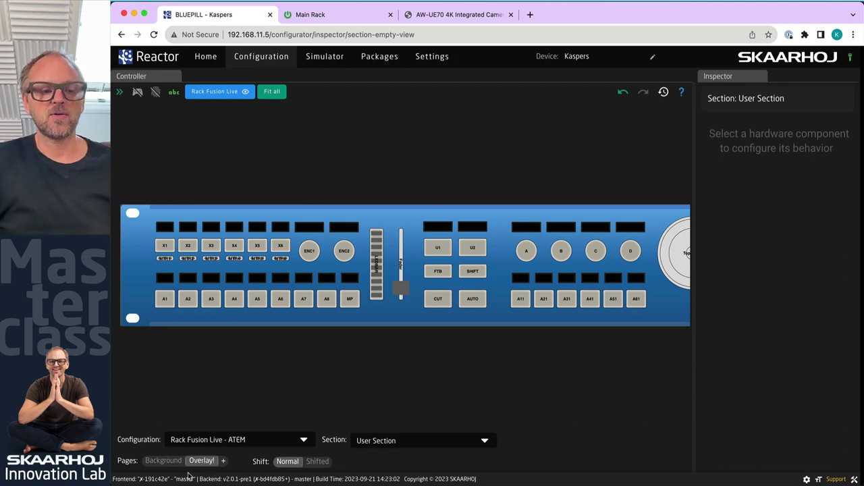
{"action": "left_click", "coordinate": [169, 462]}
{"action": "left_click", "coordinate": [201, 462]}
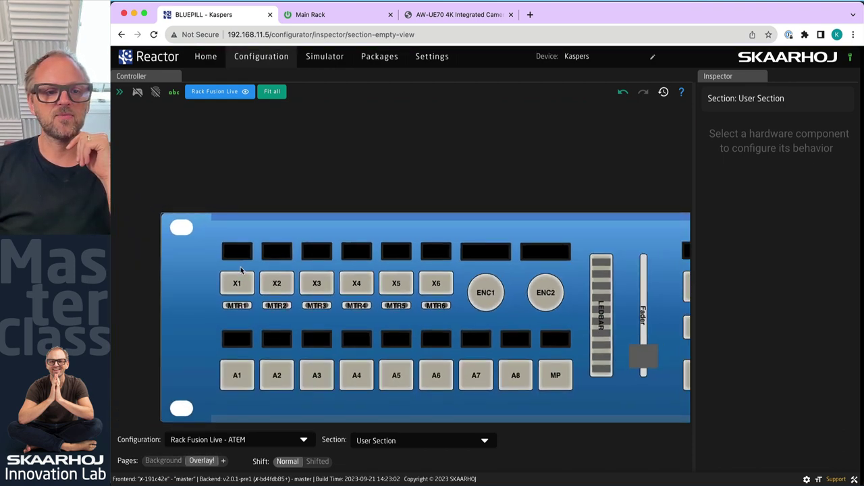
{"action": "left_click_drag", "start_coordinate": [229, 279], "coordinate": [357, 283]}
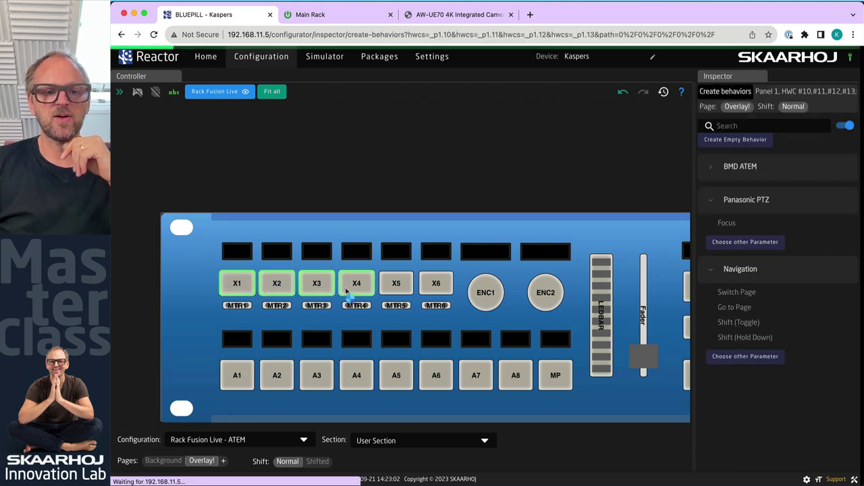
{"action": "left_click", "coordinate": [714, 169]}
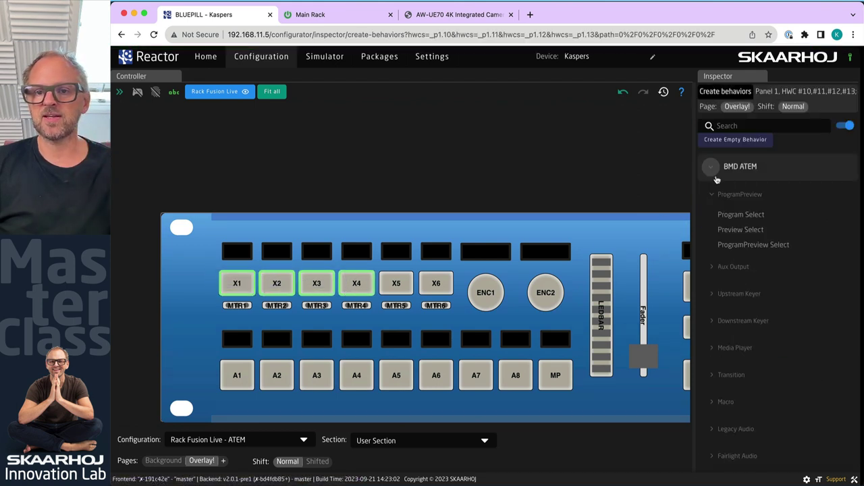
{"action": "left_click", "coordinate": [735, 216]}
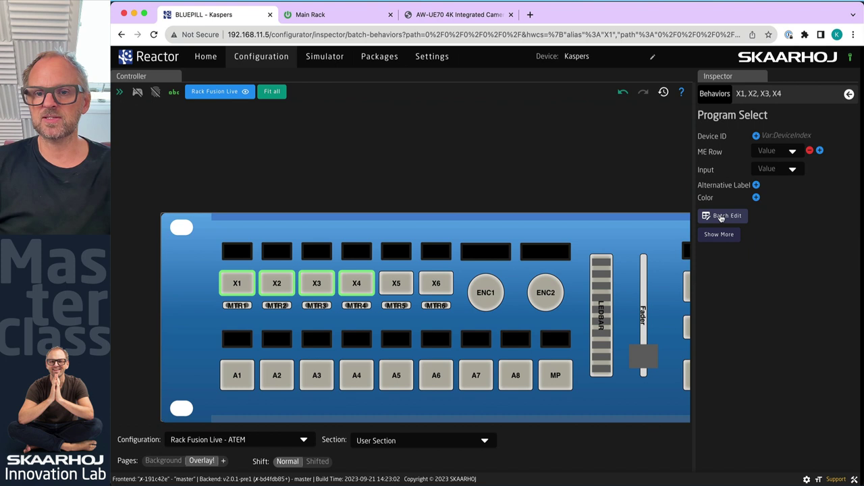
{"action": "left_click", "coordinate": [206, 275]}
{"action": "left_click", "coordinate": [234, 284]}
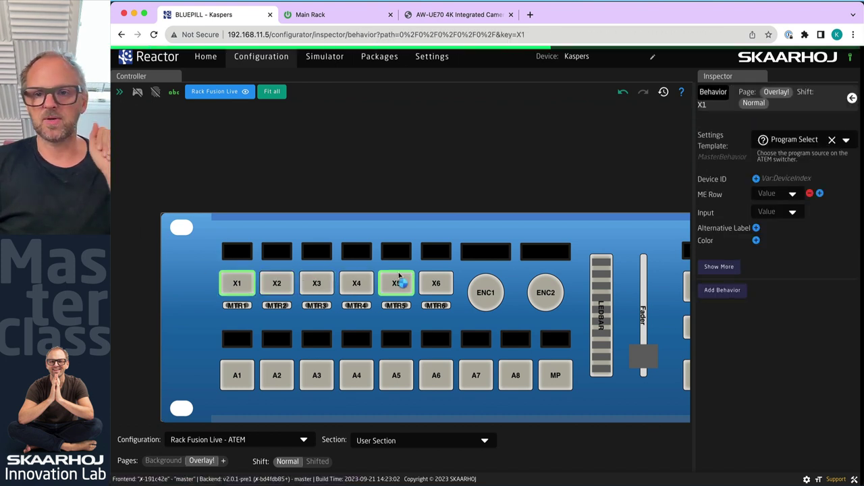
{"action": "left_click", "coordinate": [783, 194]}
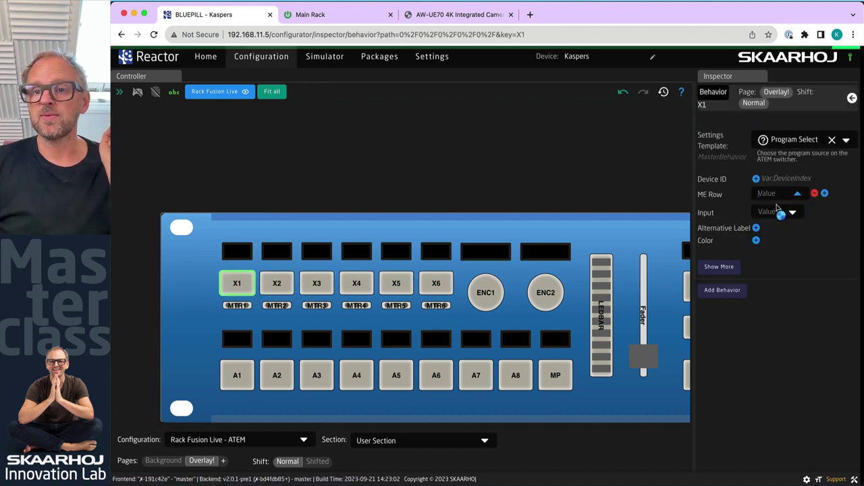
{"action": "left_click", "coordinate": [777, 205]}
{"action": "left_click", "coordinate": [779, 212]}
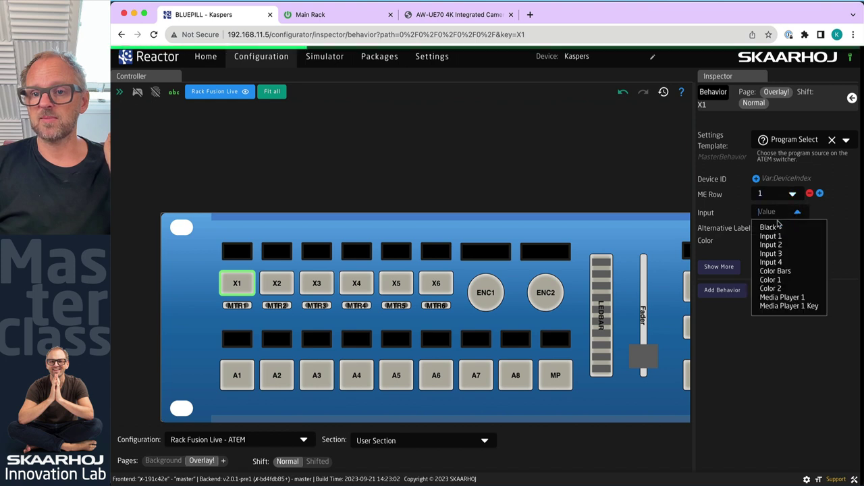
{"action": "left_click", "coordinate": [770, 236]}
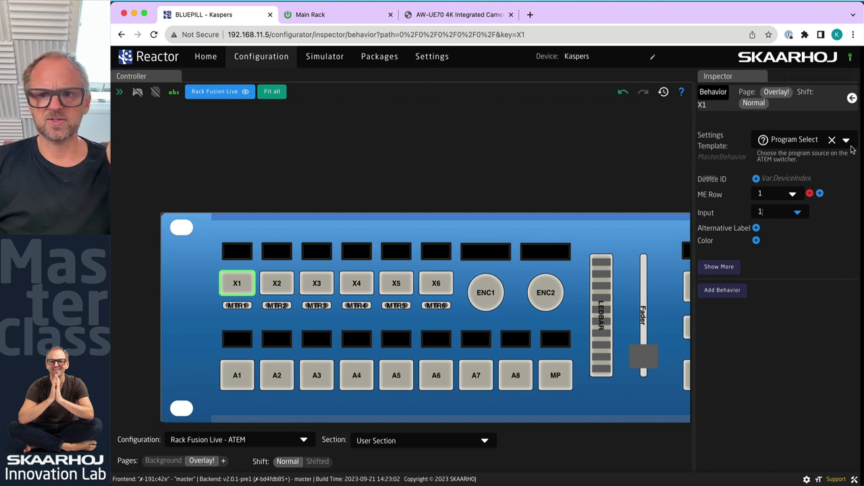
{"action": "left_click", "coordinate": [852, 99]}
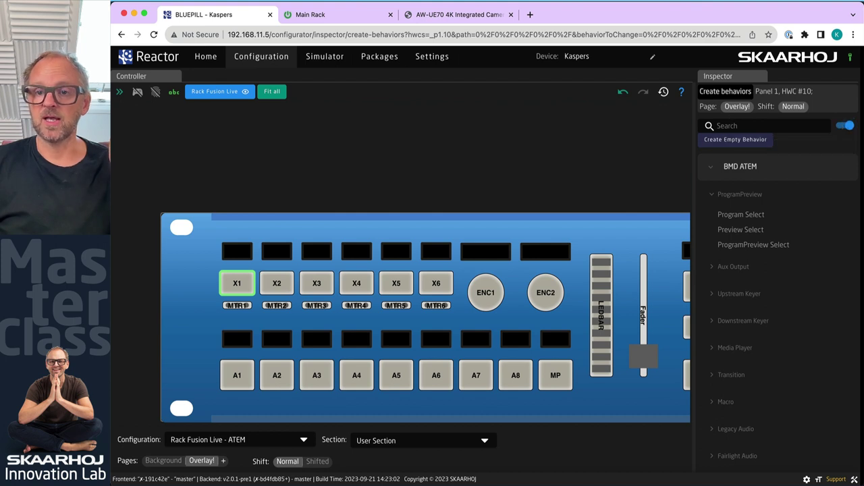
Set the Device ID of X1's Program Select explicitly to 1
{"action": "left_click", "coordinate": [242, 283]}
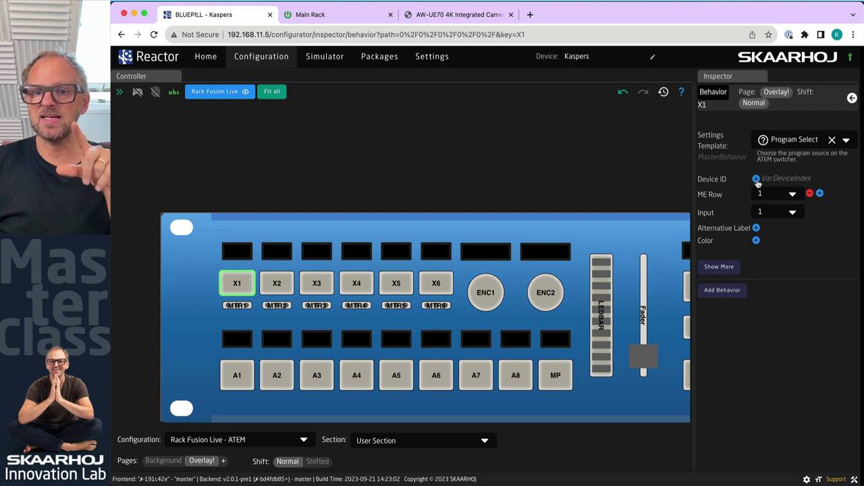
{"action": "left_click", "coordinate": [756, 179]}
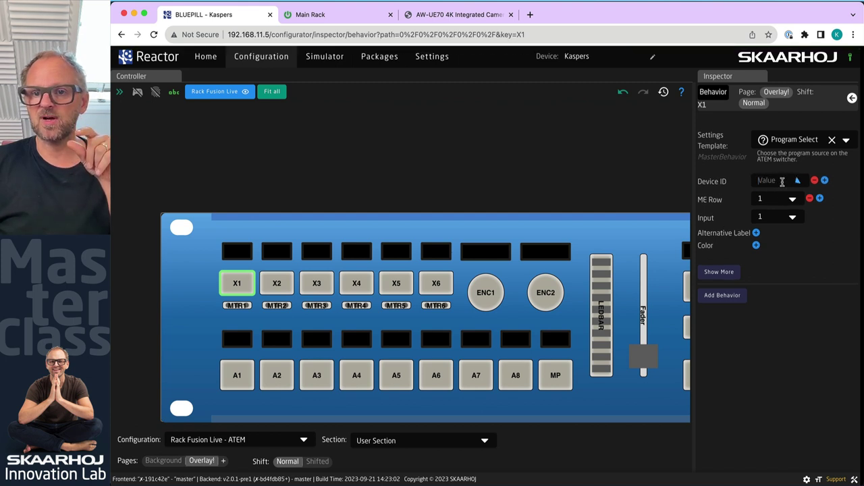
{"action": "type", "text": "1"}
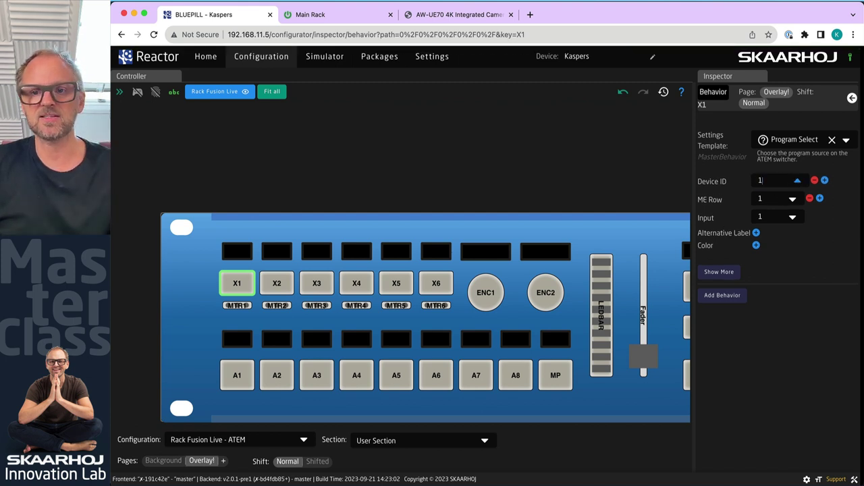
{"action": "scroll", "coordinate": [179, 284], "scroll_direction": "up", "scroll_amount": 5}
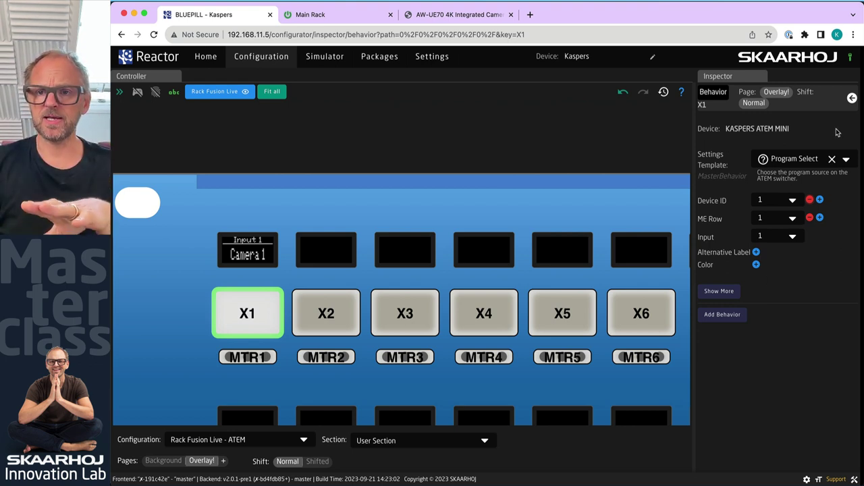
Browse the ATEM Mini and AW-UE150 groups in the Create behaviors list, then return to X1
{"action": "left_click", "coordinate": [846, 158]}
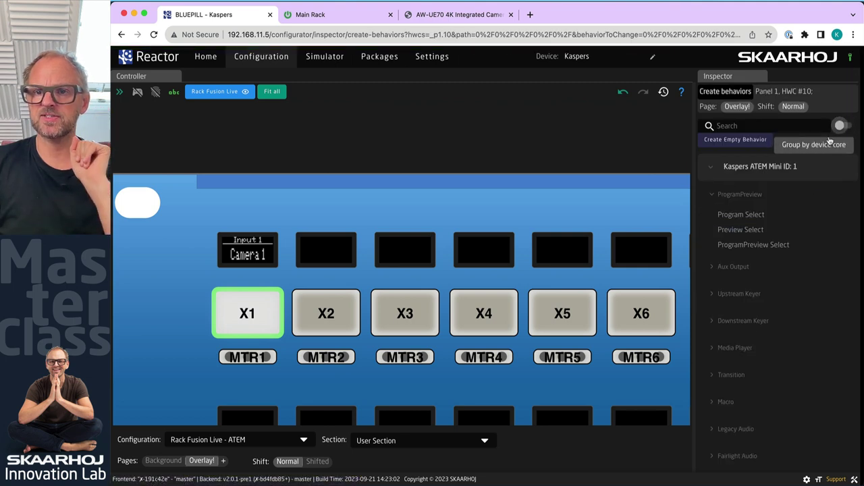
{"action": "left_click", "coordinate": [711, 167]}
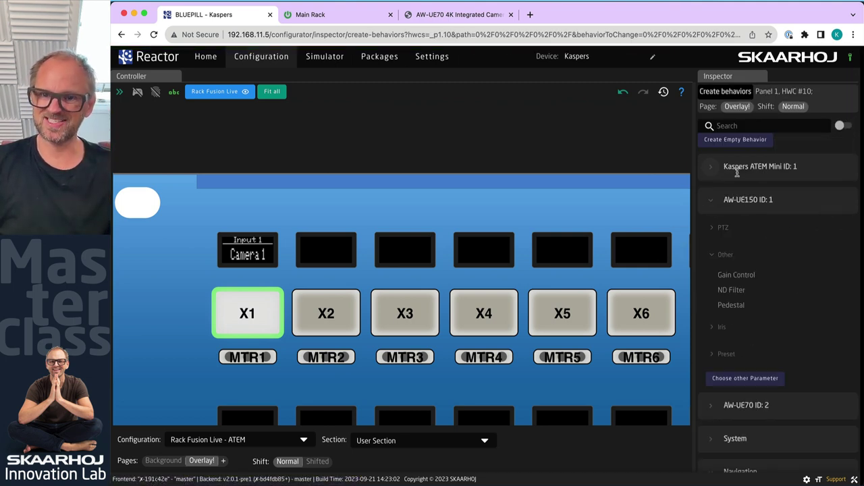
{"action": "left_click", "coordinate": [711, 200]}
{"action": "left_click", "coordinate": [712, 169]}
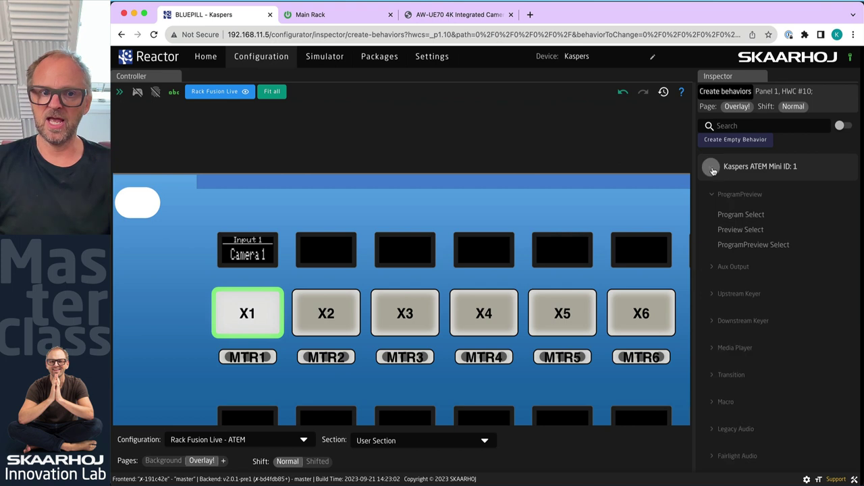
{"action": "left_click", "coordinate": [247, 310]}
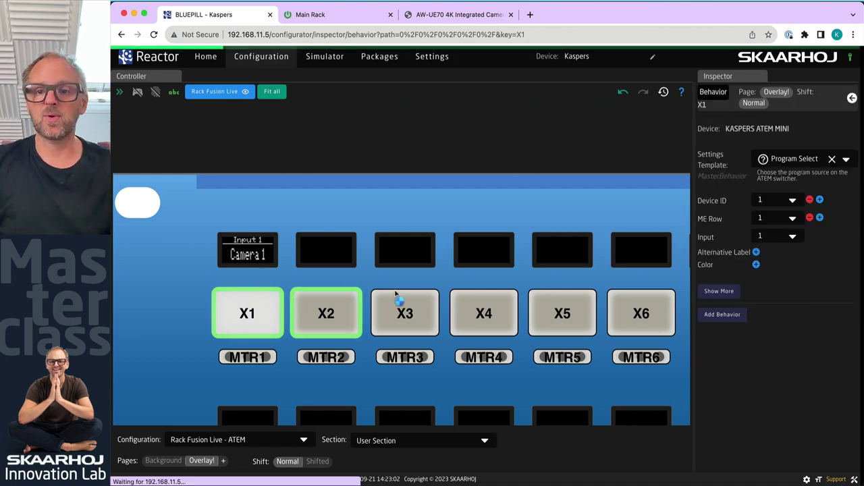
Start a second behavior for X1 and widen the Inspector panel
{"action": "left_click", "coordinate": [723, 314]}
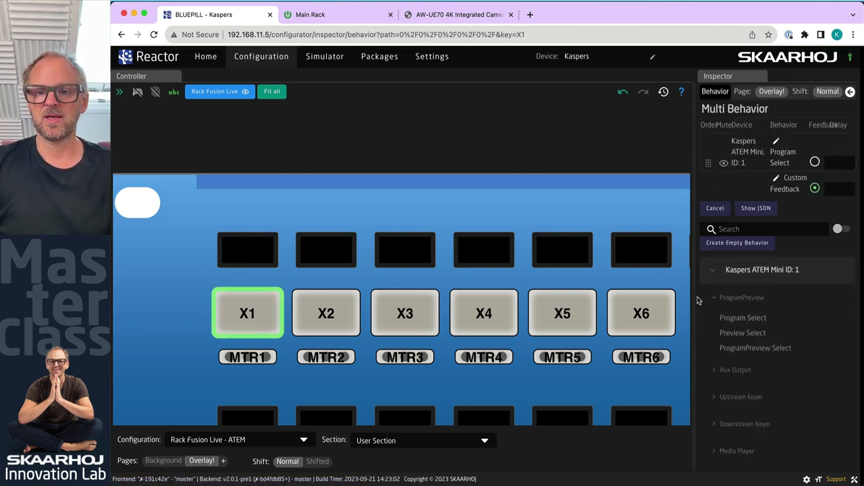
{"action": "left_click_drag", "start_coordinate": [687, 291], "coordinate": [506, 283]}
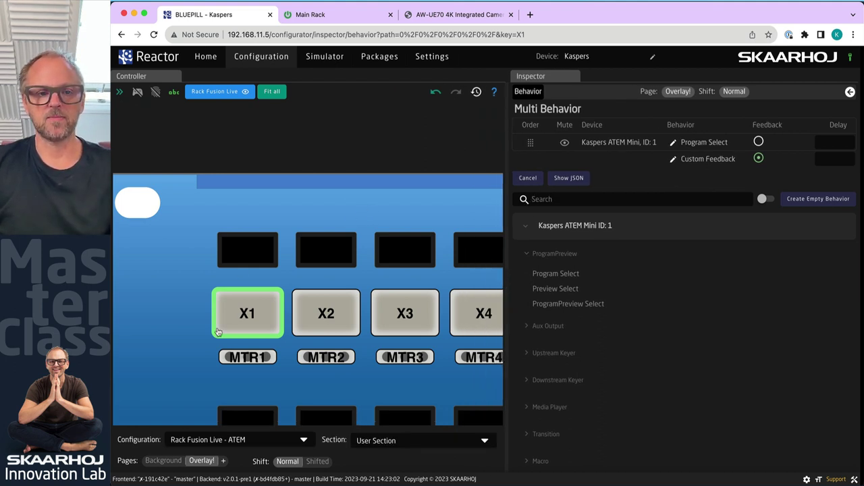
{"action": "left_click", "coordinate": [850, 93]}
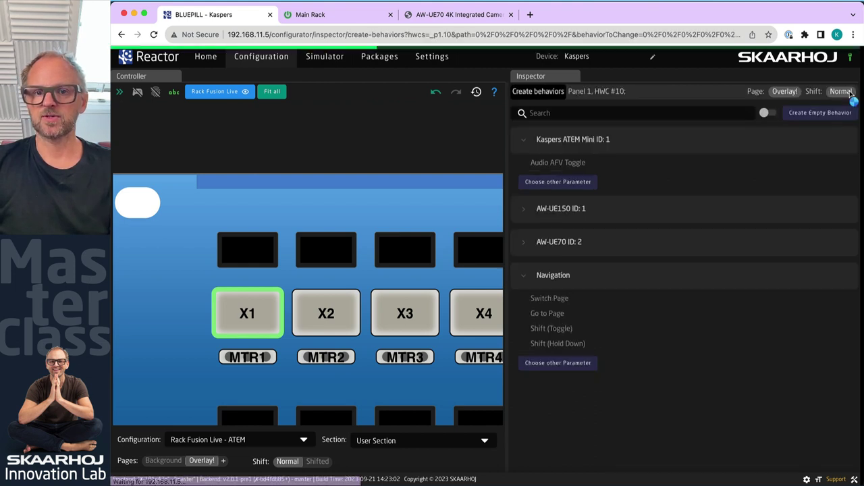
{"action": "left_click", "coordinate": [245, 328]}
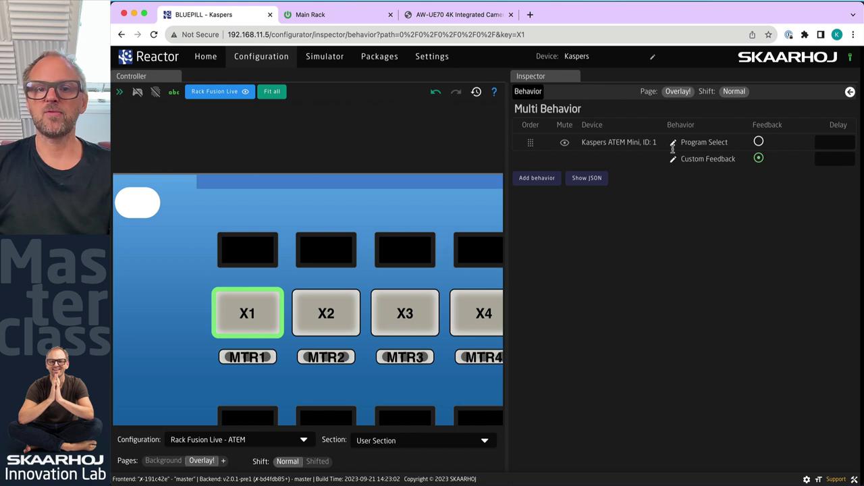
Add Aux Output > Aux Select with Aux Channel 1 and Input 1, then switch to ATEM Software Control
{"action": "left_click", "coordinate": [537, 179]}
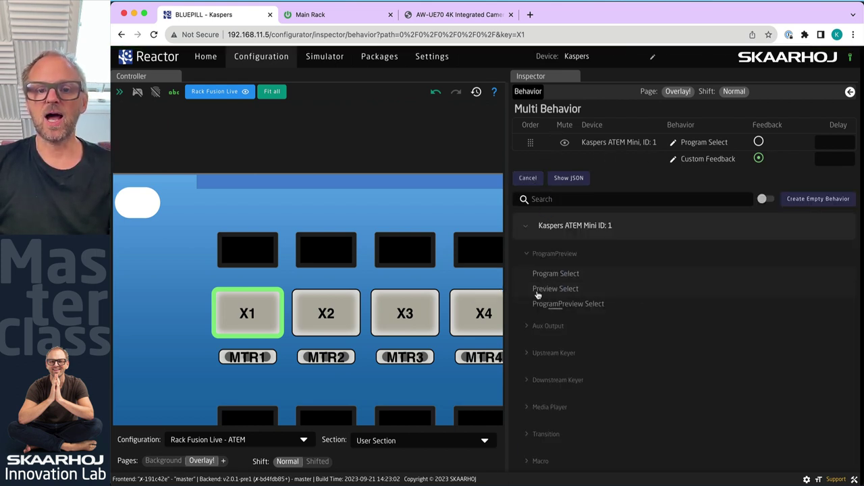
{"action": "left_click", "coordinate": [527, 328]}
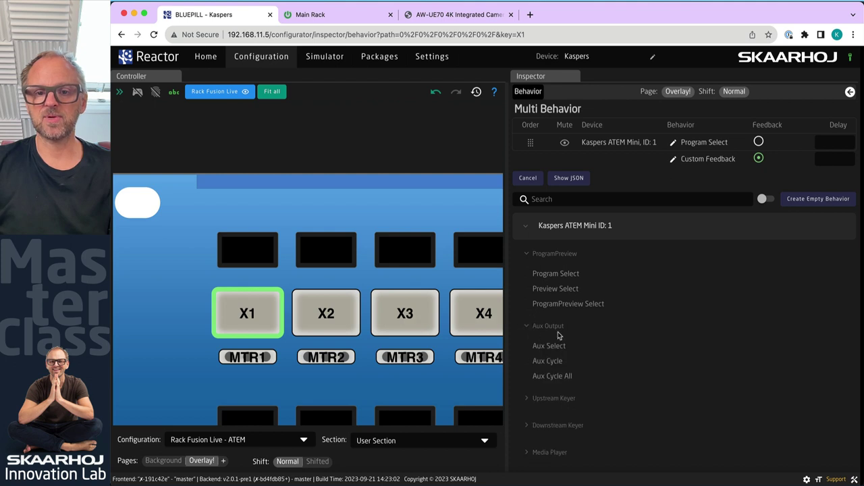
{"action": "left_click", "coordinate": [549, 346]}
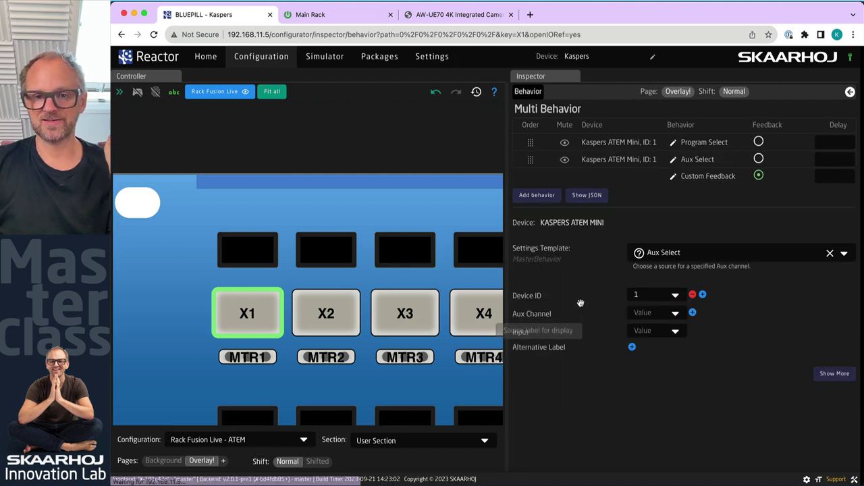
{"action": "left_click", "coordinate": [654, 315]}
{"action": "left_click", "coordinate": [651, 328]}
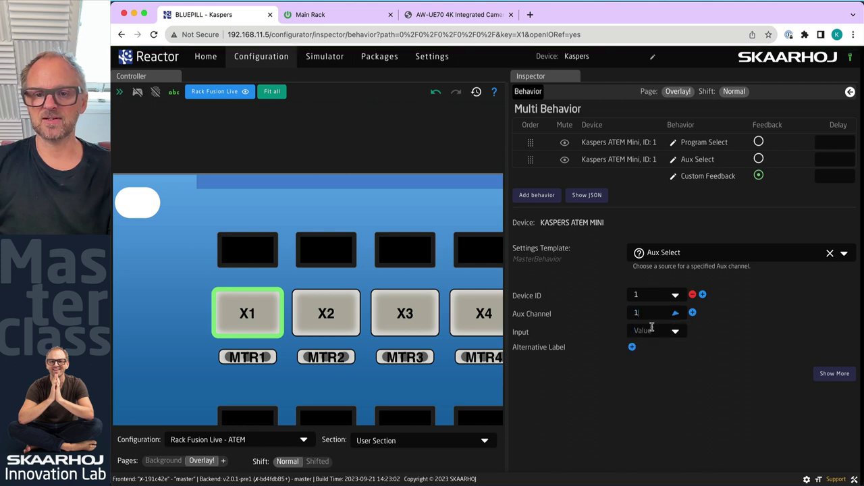
{"action": "left_click", "coordinate": [654, 331]}
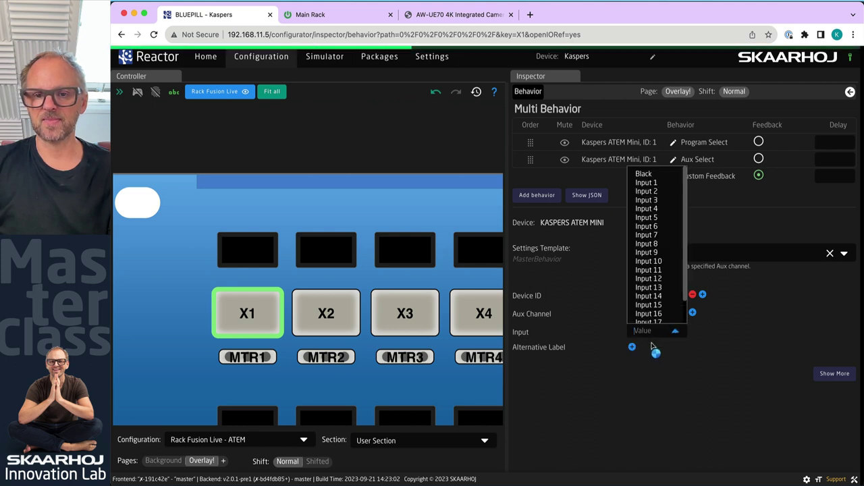
{"action": "left_click", "coordinate": [652, 186]}
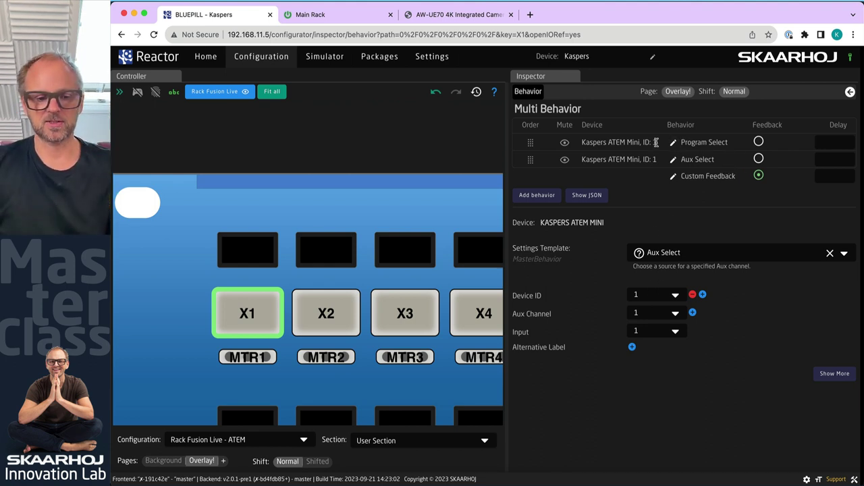
{"action": "key", "text": "super+Tab"}
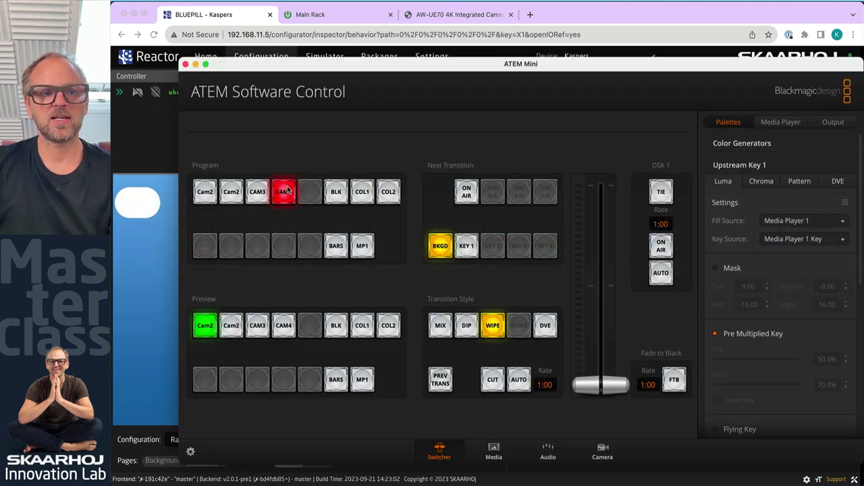
Keep Camera 3 as the ATEM video source and move the ATEM window right
{"action": "left_click", "coordinate": [292, 33]}
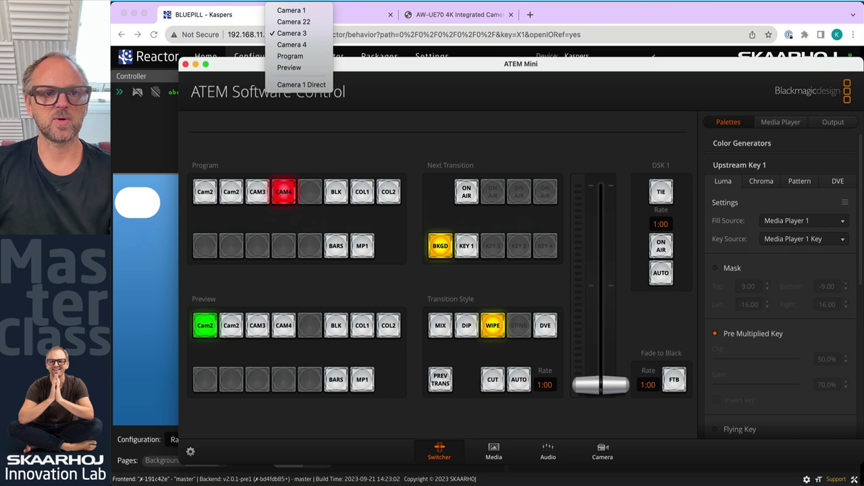
{"action": "left_click", "coordinate": [292, 33]}
{"action": "left_click_drag", "start_coordinate": [339, 66], "coordinate": [790, 71]}
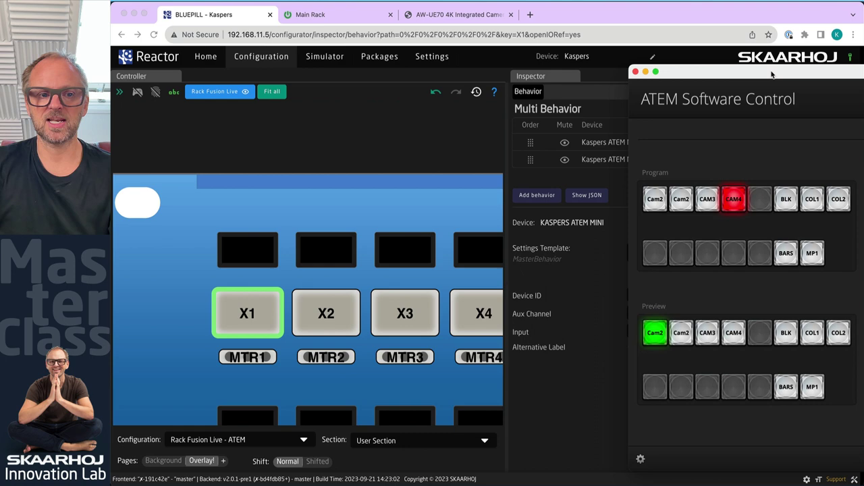
{"action": "left_click", "coordinate": [257, 159]}
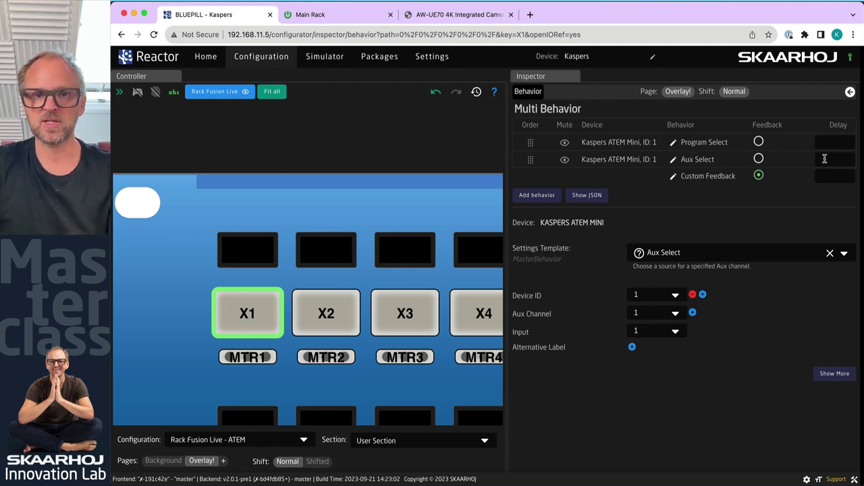
Reselect Camera 3 in ATEM Software Control, then bring the Reactor browser window back
{"action": "key", "text": "super+Tab"}
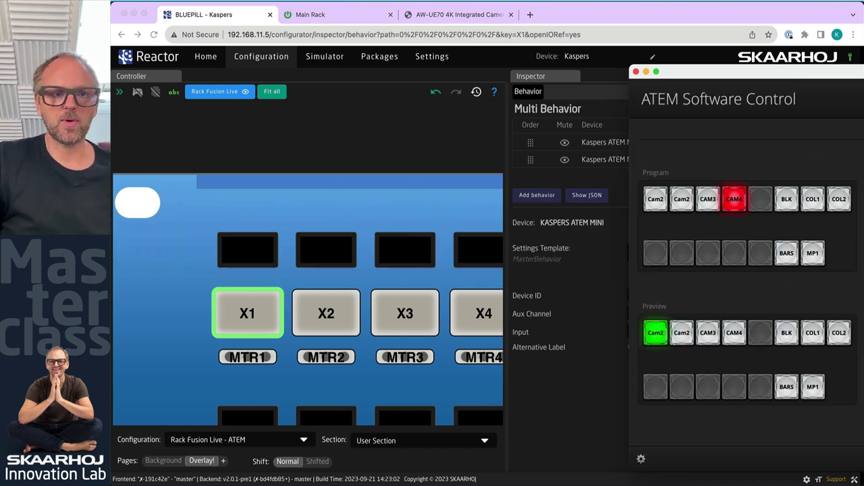
{"action": "left_click", "coordinate": [283, 0]}
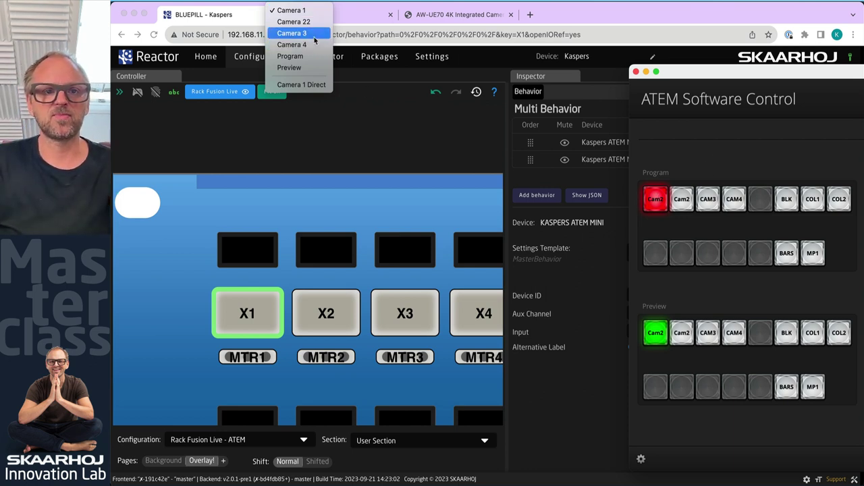
{"action": "left_click", "coordinate": [292, 33]}
{"action": "left_click", "coordinate": [734, 199]}
{"action": "left_click", "coordinate": [564, 274]}
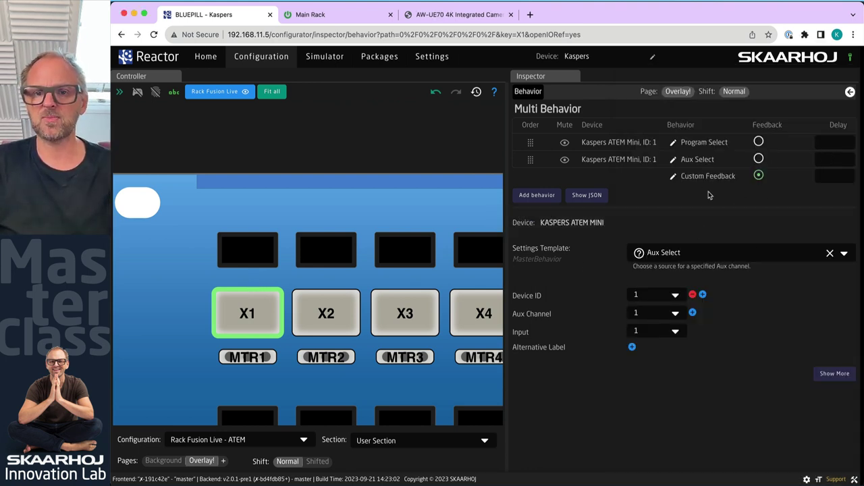
Try Aux Select as feedback with label 'Blah', then make Program Select drive feedback
{"action": "left_click", "coordinate": [759, 142]}
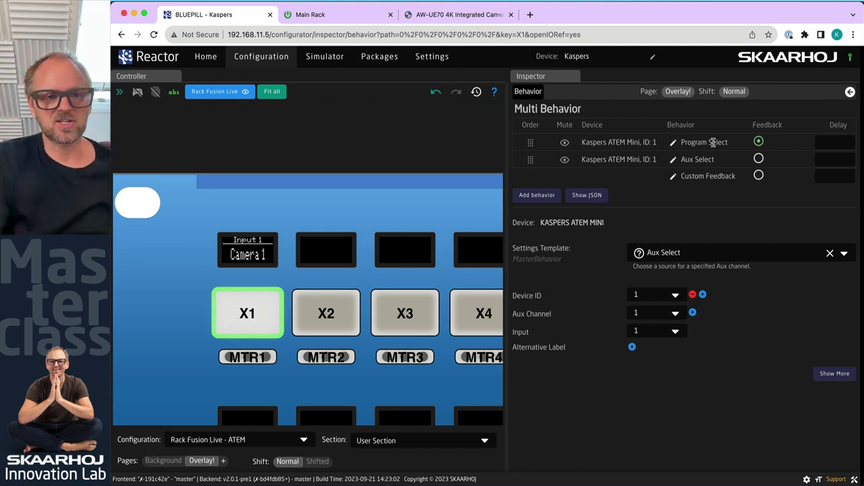
{"action": "left_click", "coordinate": [758, 159]}
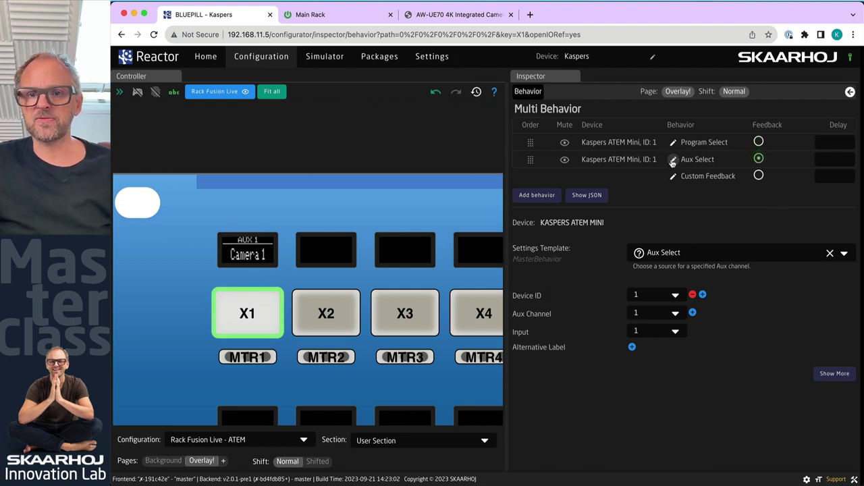
{"action": "left_click", "coordinate": [632, 348]}
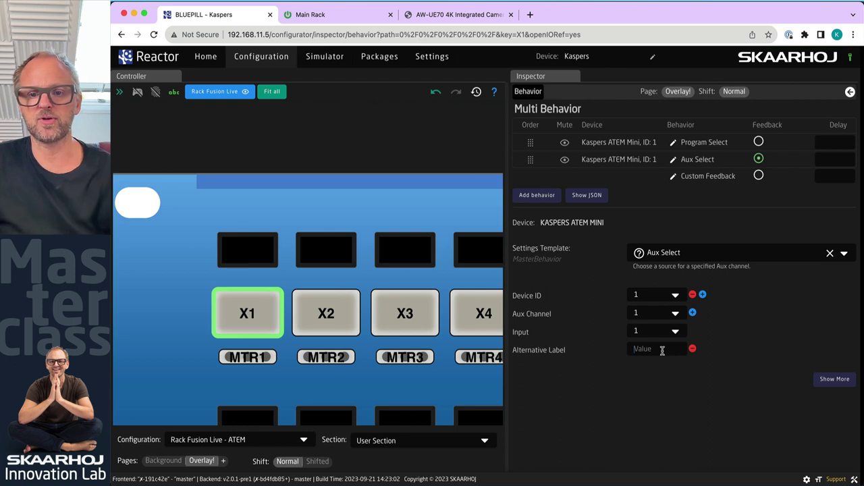
{"action": "type", "text": "Blah"}
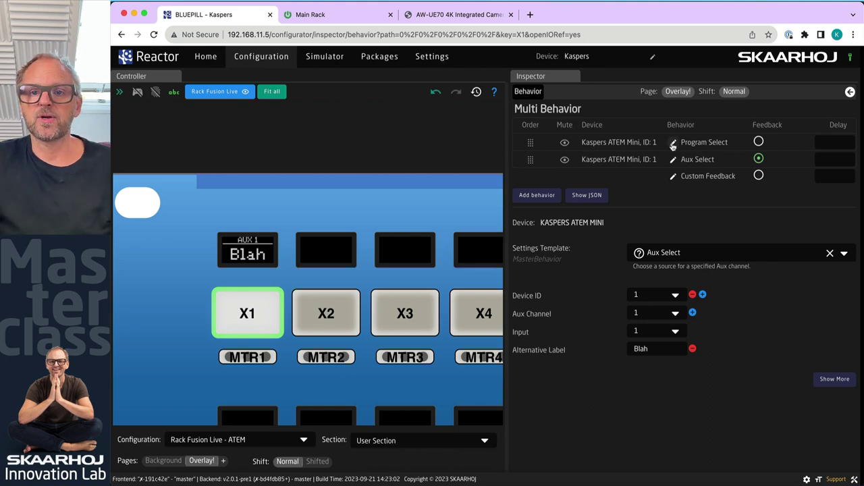
{"action": "left_click", "coordinate": [758, 141]}
Add a Color setting to Program Select and set it to BLUE
{"action": "left_click", "coordinate": [673, 142]}
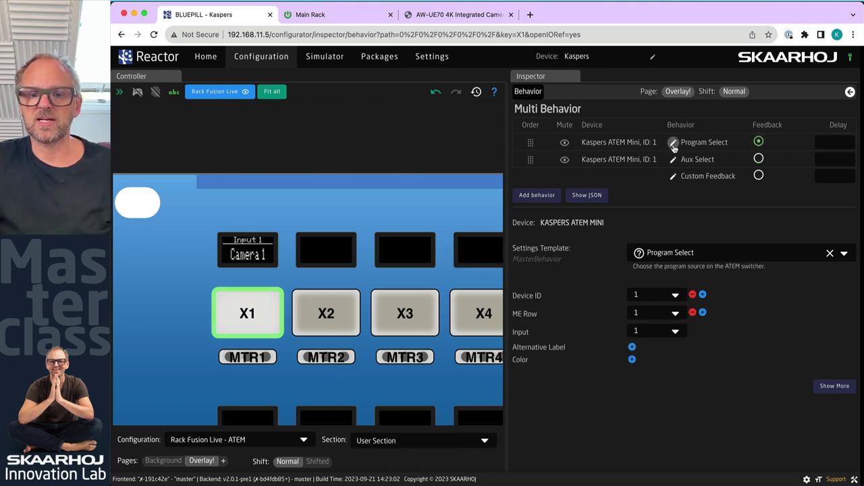
{"action": "left_click", "coordinate": [632, 361]}
{"action": "left_click", "coordinate": [650, 361]}
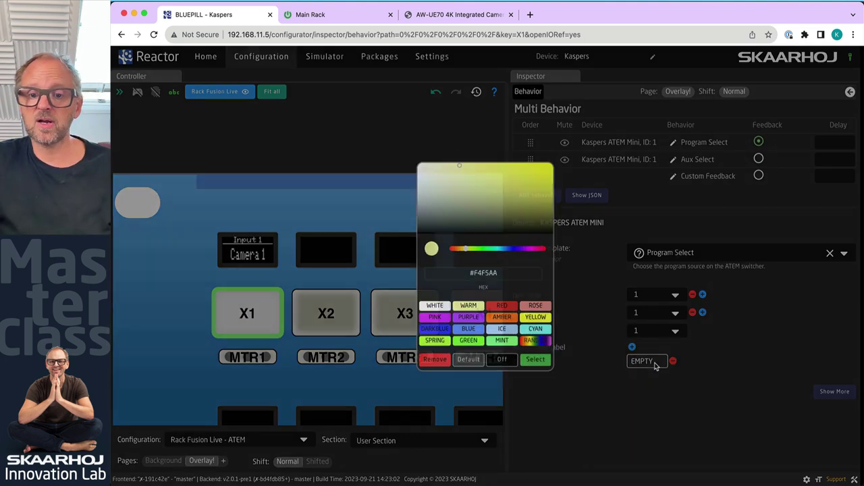
{"action": "left_click", "coordinate": [468, 336]}
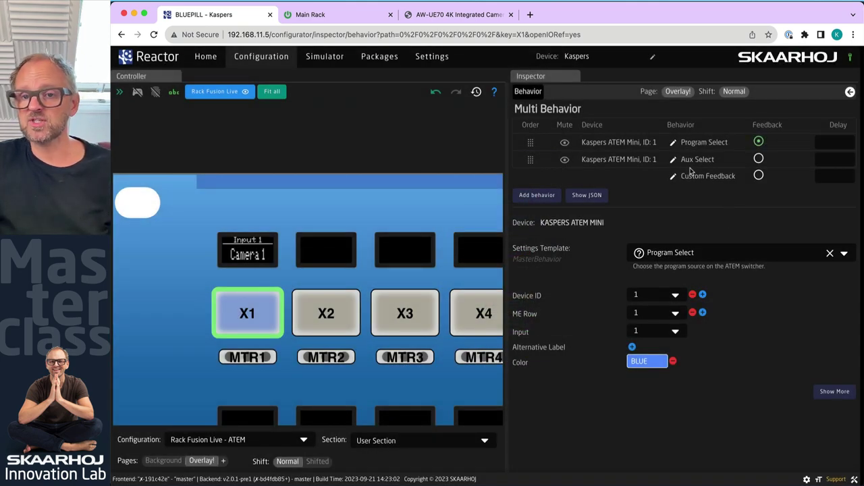
Make Custom Feedback drive X1's feedback and give it the title 'My title'
{"action": "left_click", "coordinate": [759, 175]}
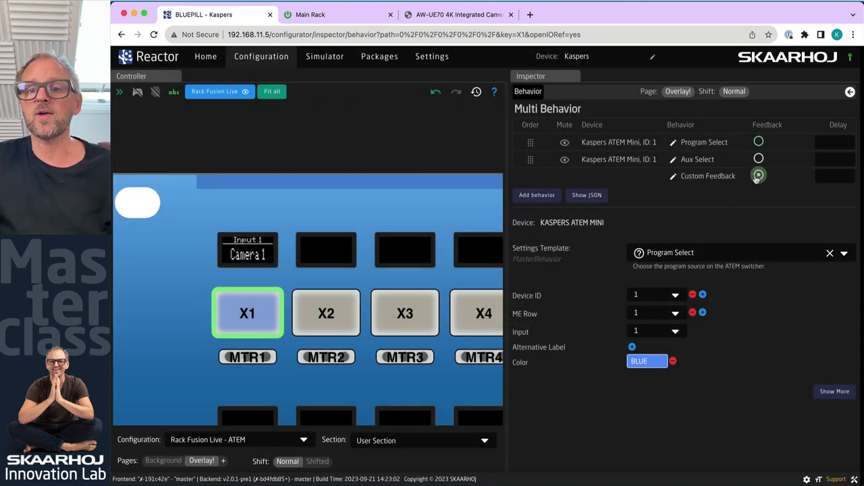
{"action": "left_click", "coordinate": [676, 178]}
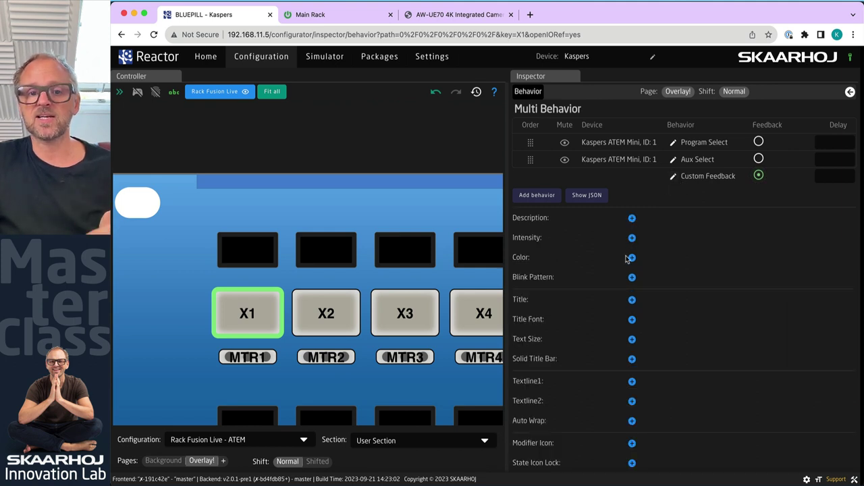
{"action": "left_click", "coordinate": [632, 299]}
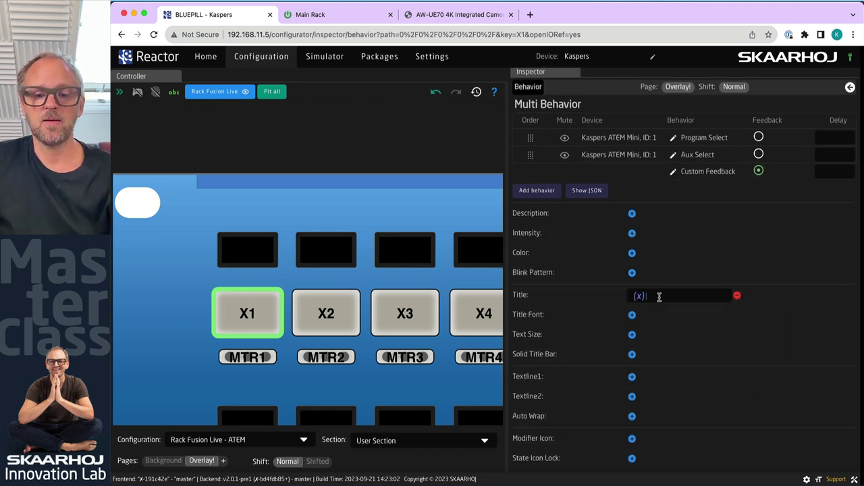
{"action": "type", "text": "My title"}
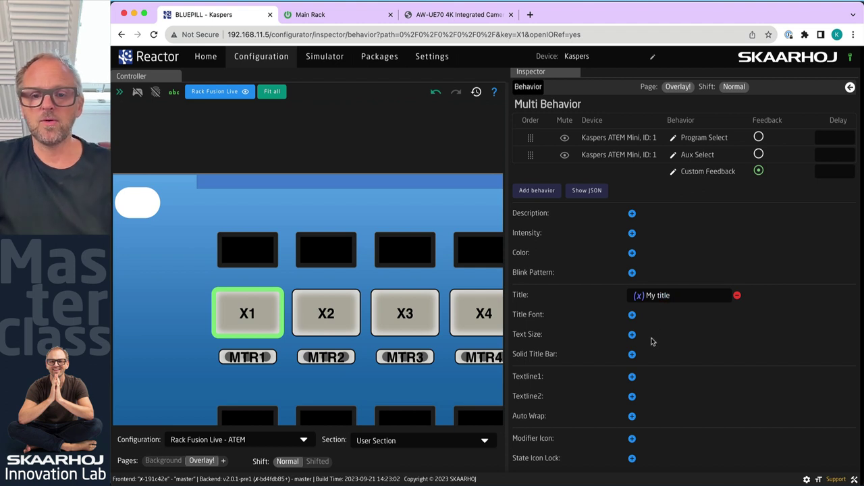
Try text lines 'Multiple' and 'Mu', then cancel the unsaved entries
{"action": "left_click", "coordinate": [632, 376]}
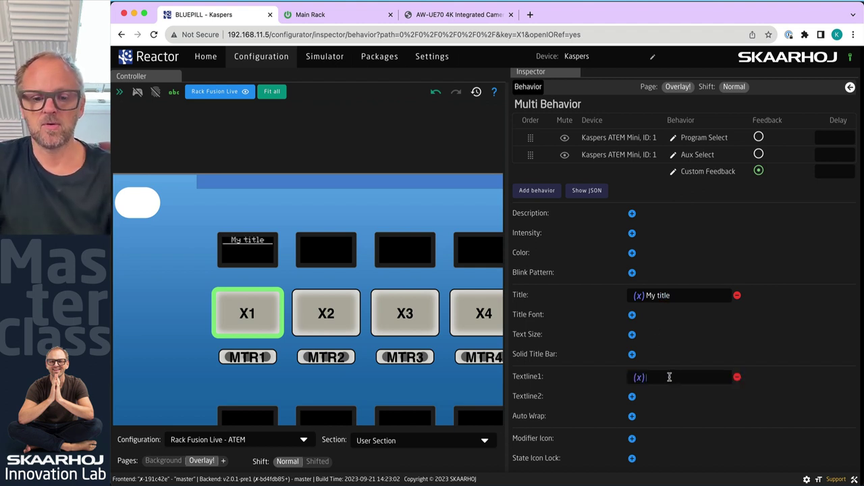
{"action": "type", "text": "Multiple"}
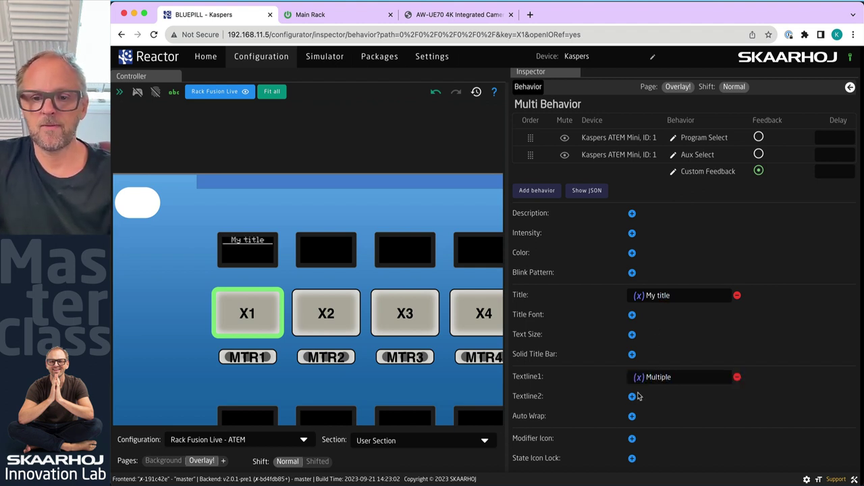
{"action": "left_click", "coordinate": [632, 397]}
{"action": "left_click", "coordinate": [631, 377]}
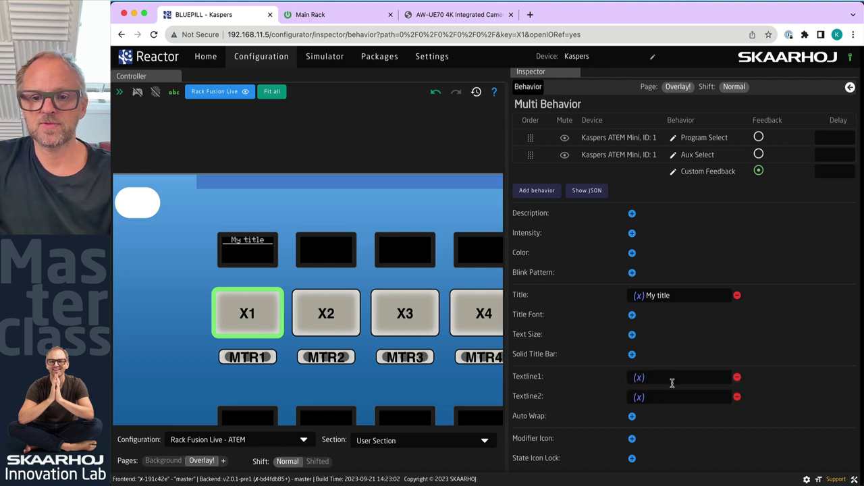
{"action": "type", "text": "Multiple"}
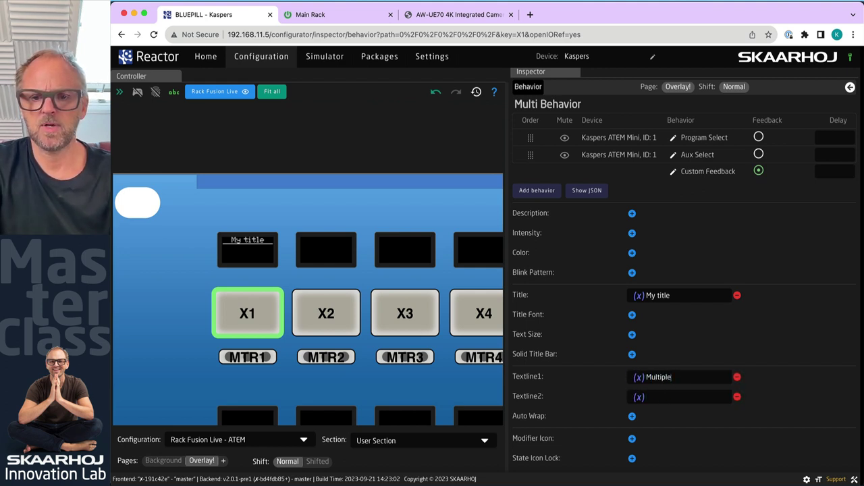
{"action": "key", "text": "Escape"}
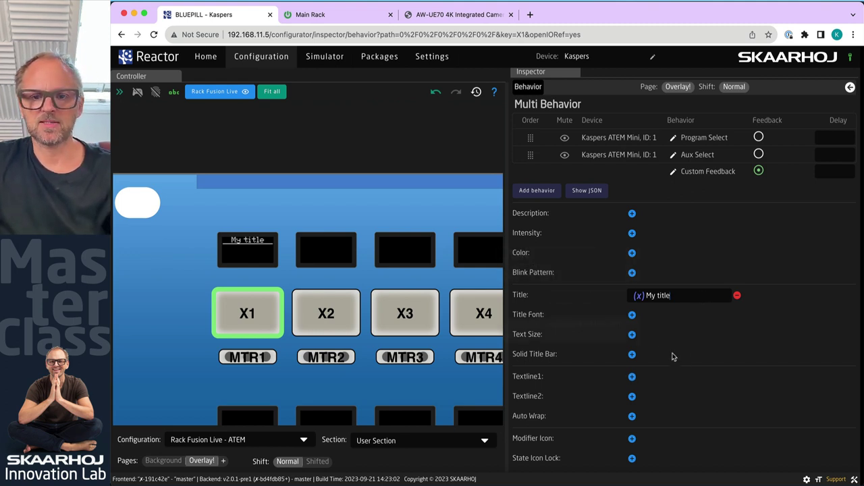
Set Textline1 to 'Hello!', remove the empty second line, and reload to confirm
{"action": "left_click", "coordinate": [632, 376]}
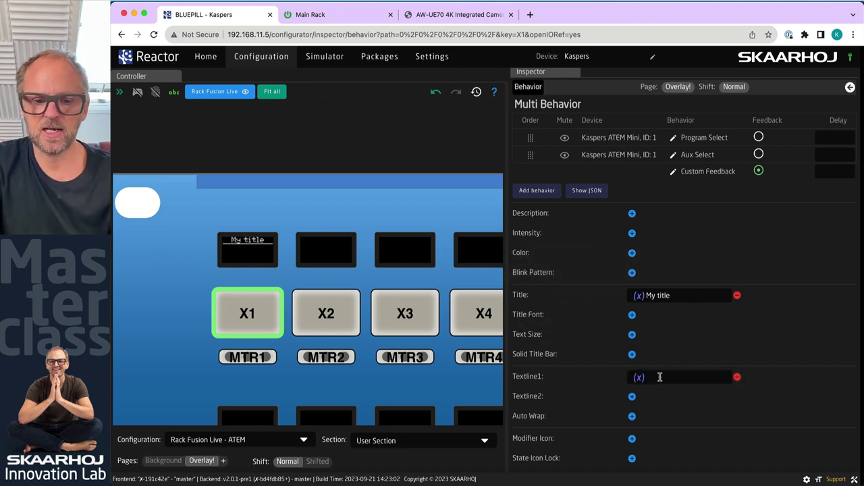
{"action": "type", "text": "Hello!"}
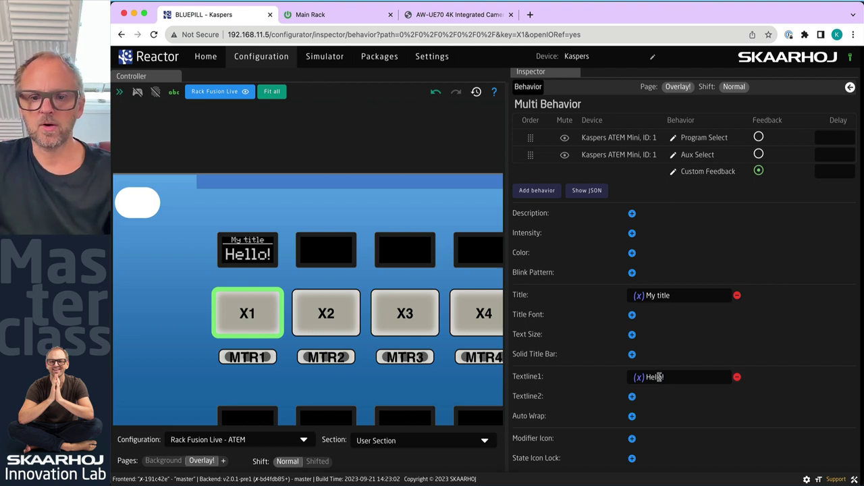
{"action": "triple_click", "coordinate": [664, 376]}
{"action": "type", "text": "Multipl"}
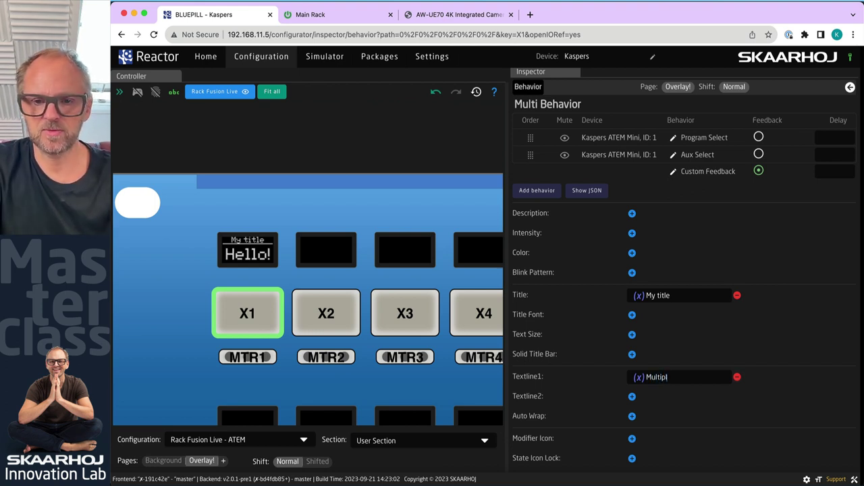
{"action": "type", "text": "e"}
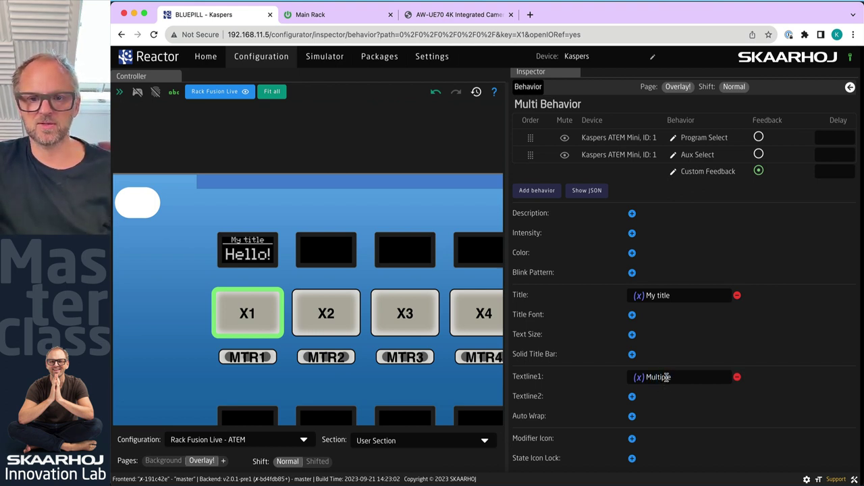
{"action": "left_click", "coordinate": [632, 397]}
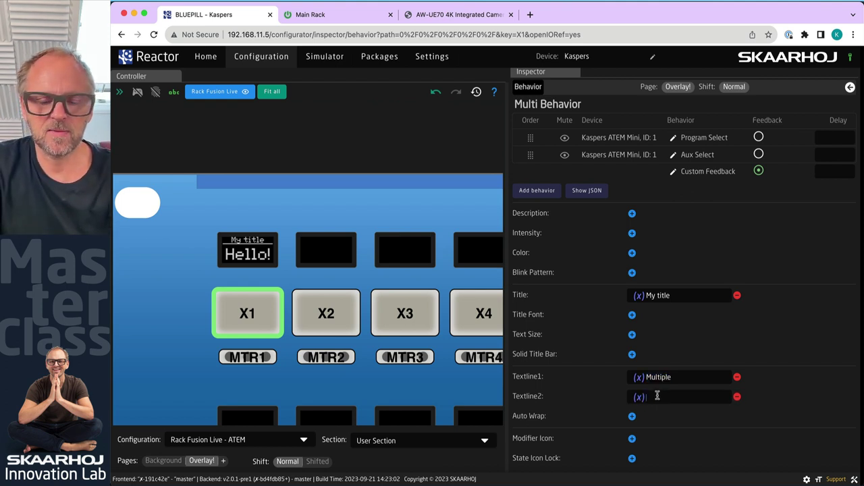
{"action": "left_click", "coordinate": [737, 397]}
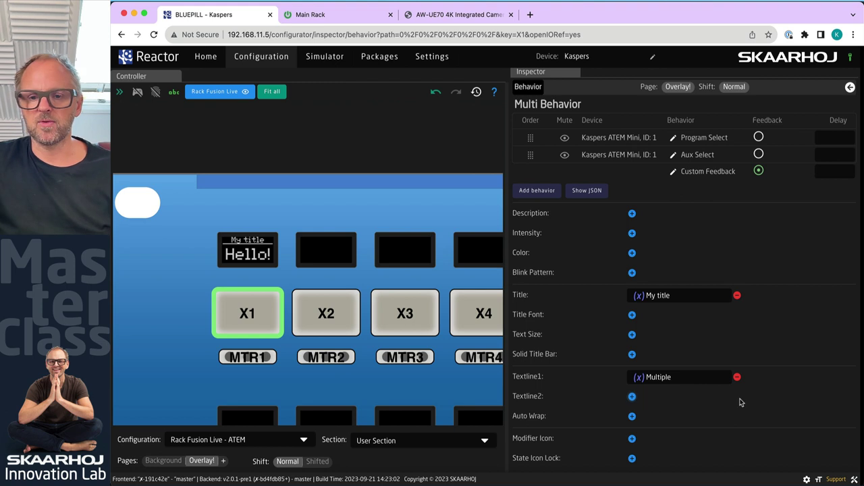
{"action": "key", "text": "super+r"}
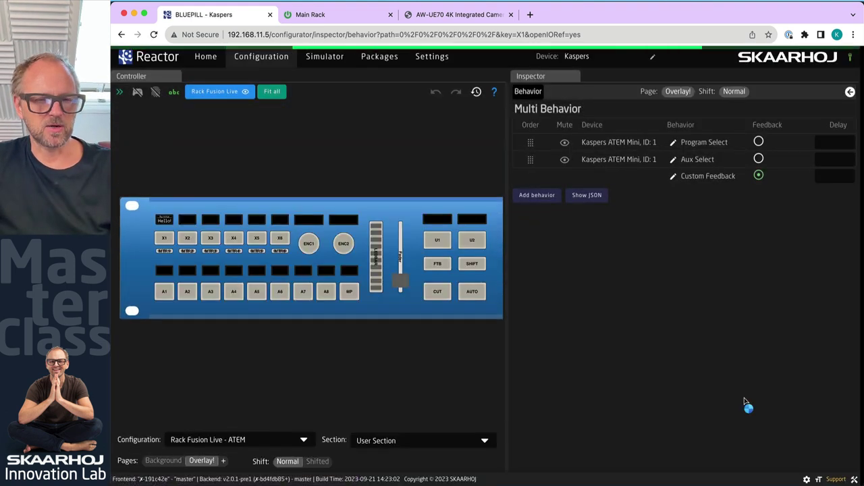
{"action": "left_click", "coordinate": [673, 175]}
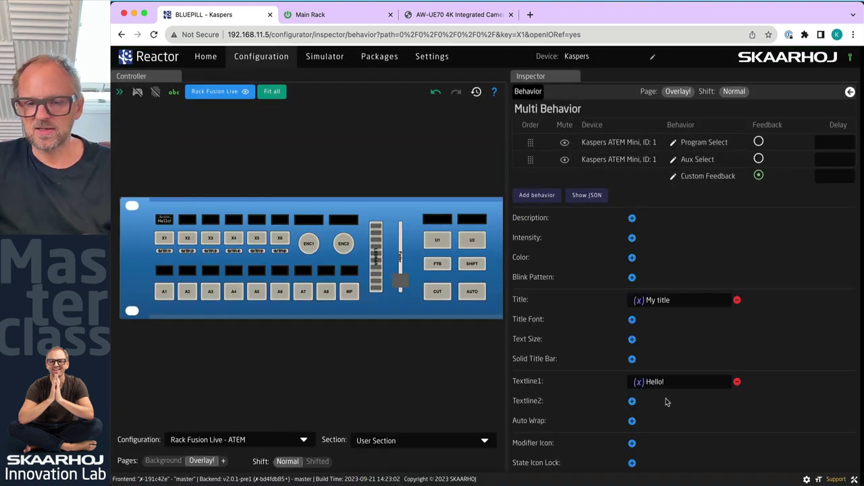
Give X1's custom feedback Intensity On and Color AMBER
{"action": "scroll", "coordinate": [142, 216], "scroll_direction": "up", "scroll_amount": 5}
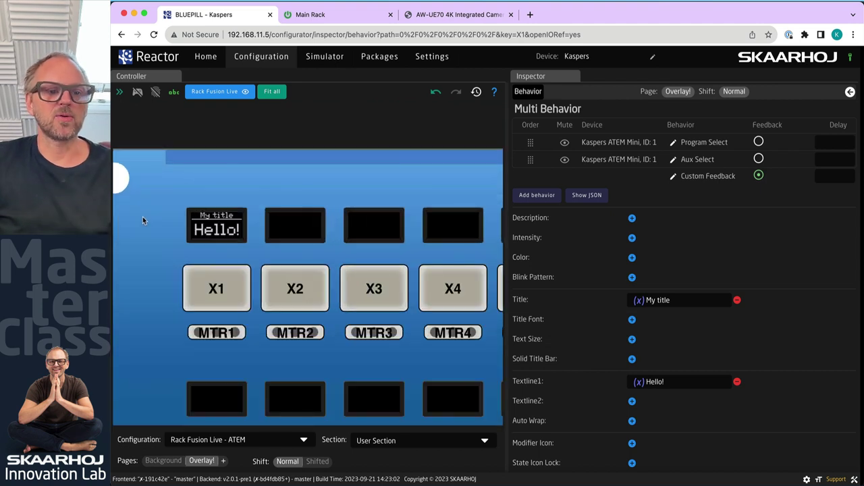
{"action": "left_click", "coordinate": [630, 240]}
{"action": "left_click", "coordinate": [667, 244]}
{"action": "left_click", "coordinate": [639, 238]}
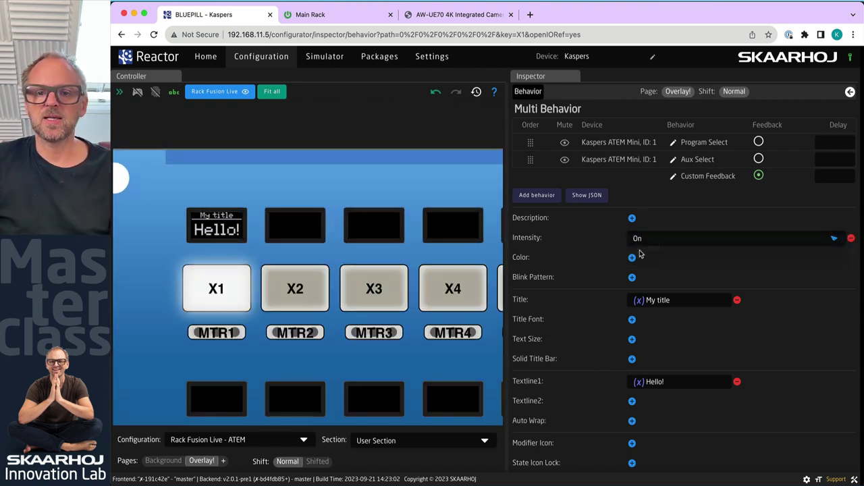
{"action": "left_click", "coordinate": [631, 258]}
{"action": "left_click", "coordinate": [638, 257]}
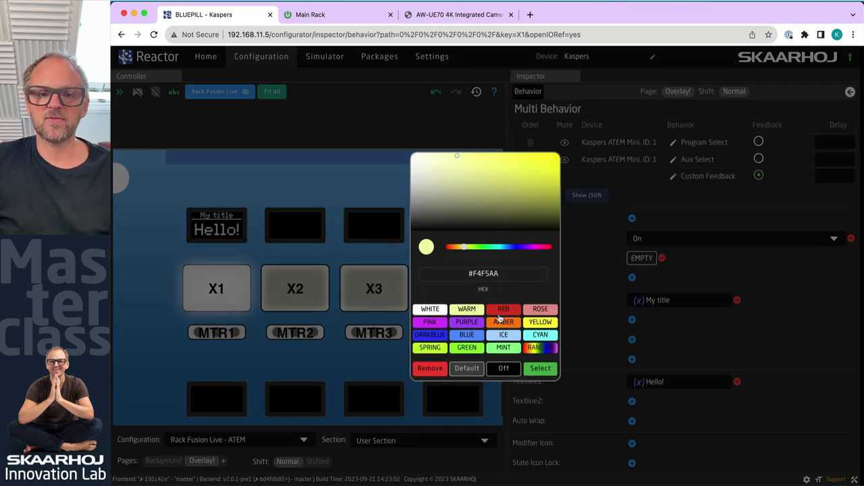
{"action": "left_click", "coordinate": [501, 320]}
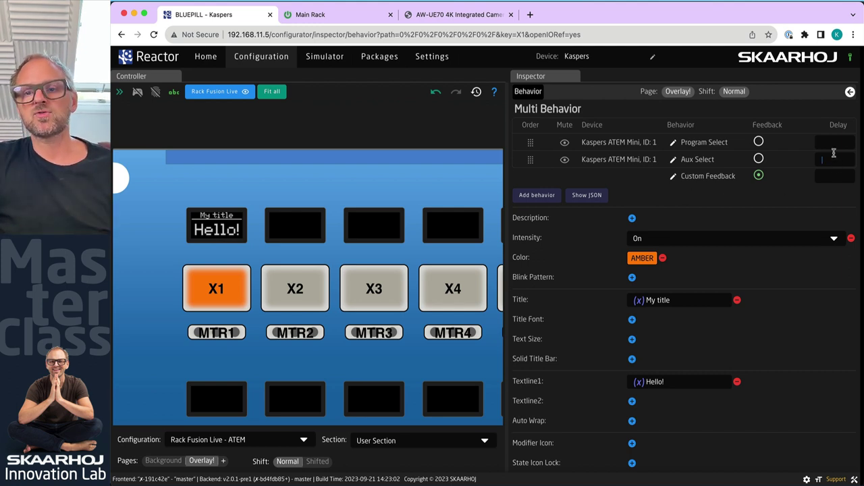
Remove Program Select's 1000 delay and give Aux Select a 1000 delay instead
{"action": "left_click", "coordinate": [834, 141]}
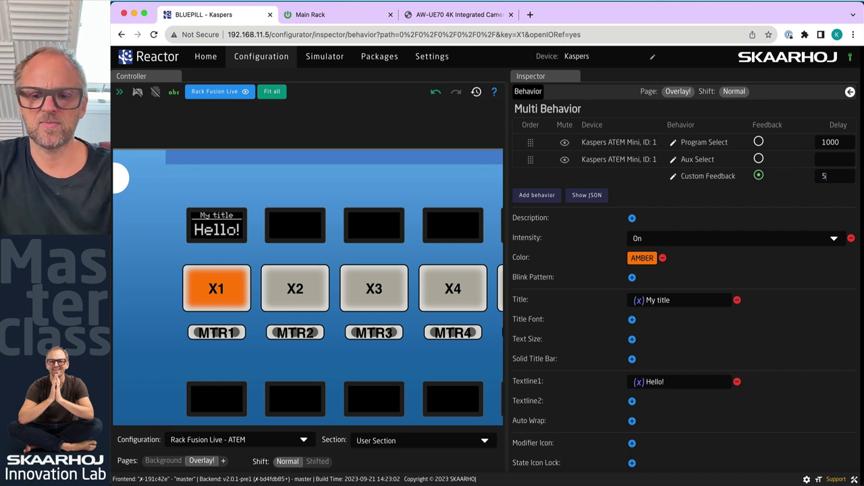
{"action": "double_click", "coordinate": [837, 140]}
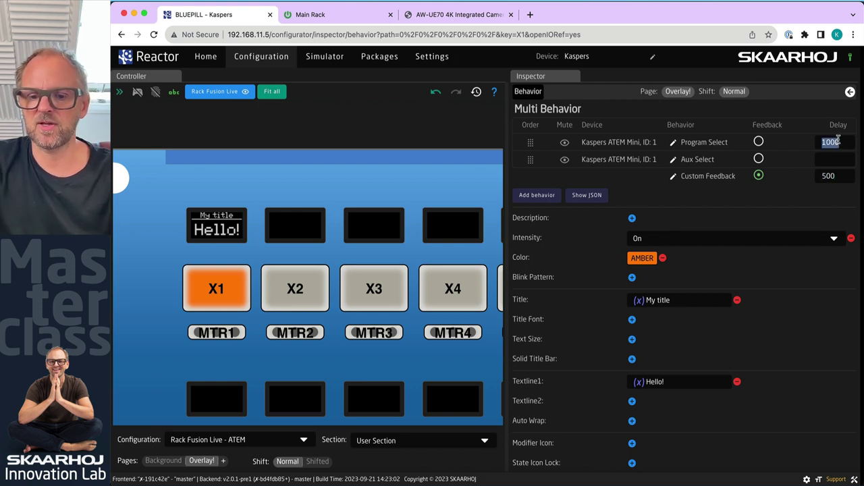
{"action": "key", "text": "BackSpace"}
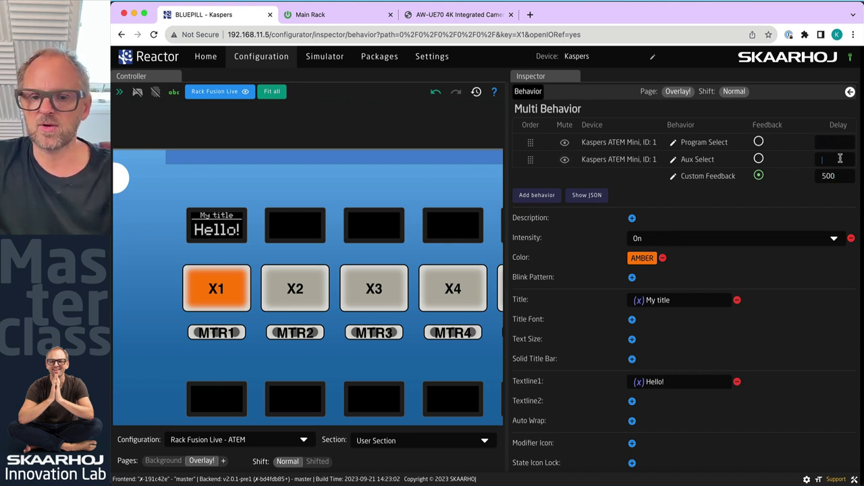
{"action": "type", "text": "1000"}
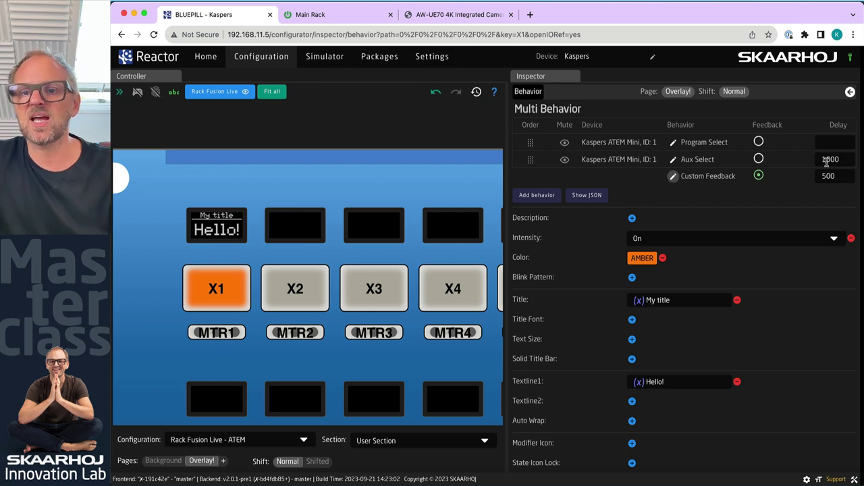
{"action": "left_click", "coordinate": [760, 211]}
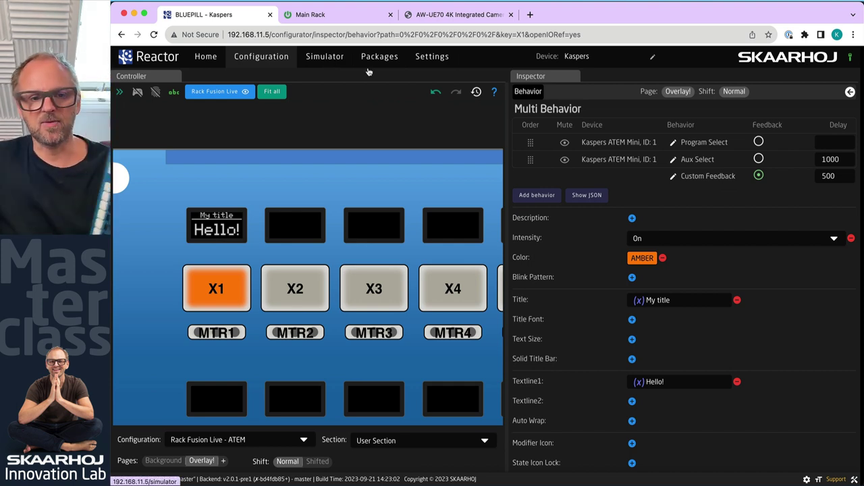
Check the ATEM switcher's camera sources (Cam1 program, Cam2 preview), leaving them unchanged, and return to Reactor
{"action": "mouse_move", "coordinate": [260, 480]}
{"action": "left_click", "coordinate": [587, 481]}
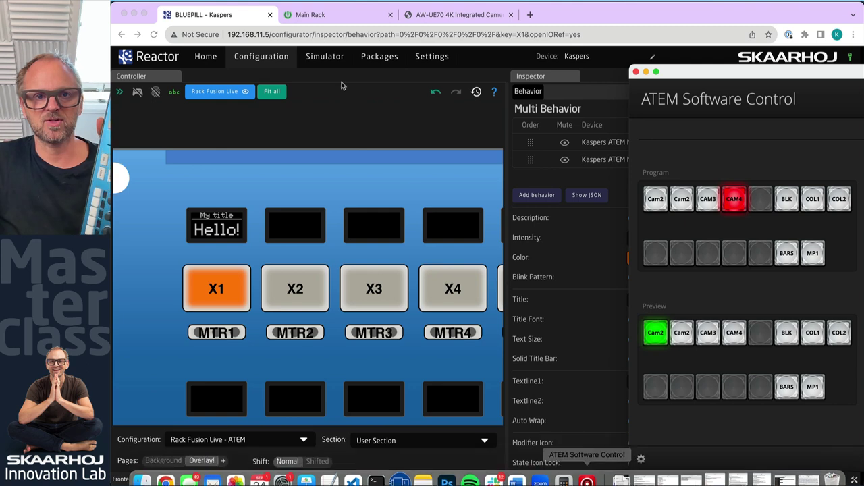
{"action": "left_click", "coordinate": [291, 3]}
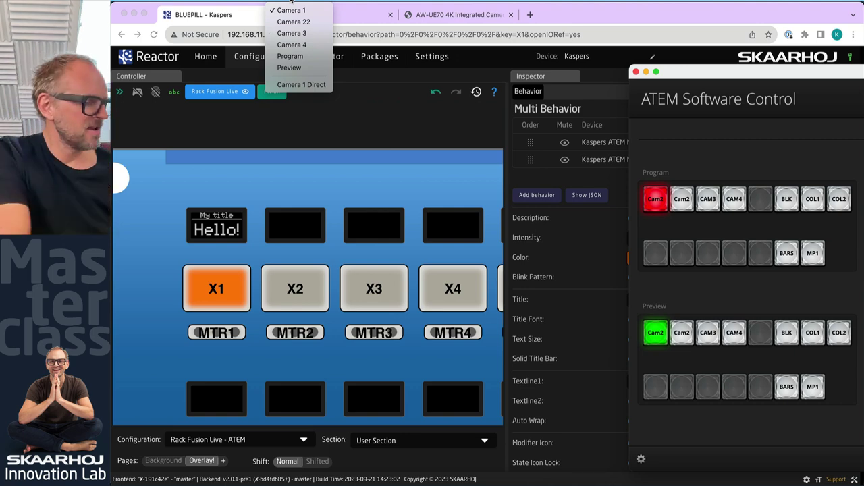
{"action": "left_click", "coordinate": [674, 219]}
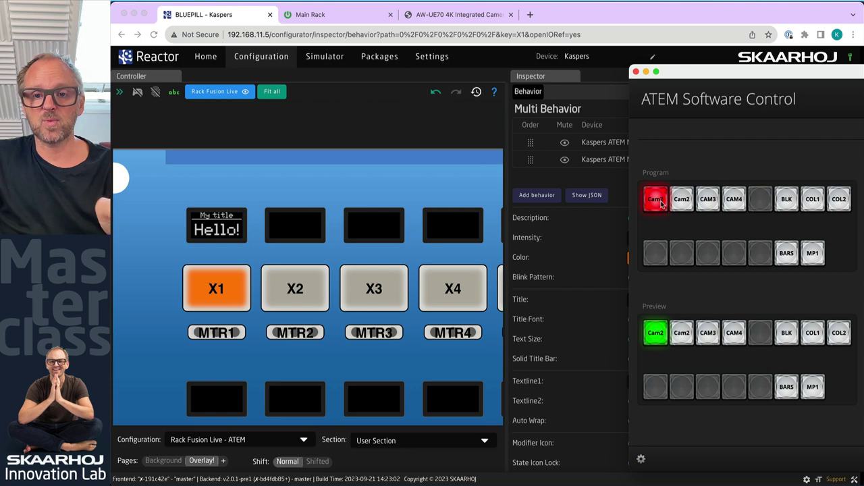
{"action": "left_click", "coordinate": [282, 3]}
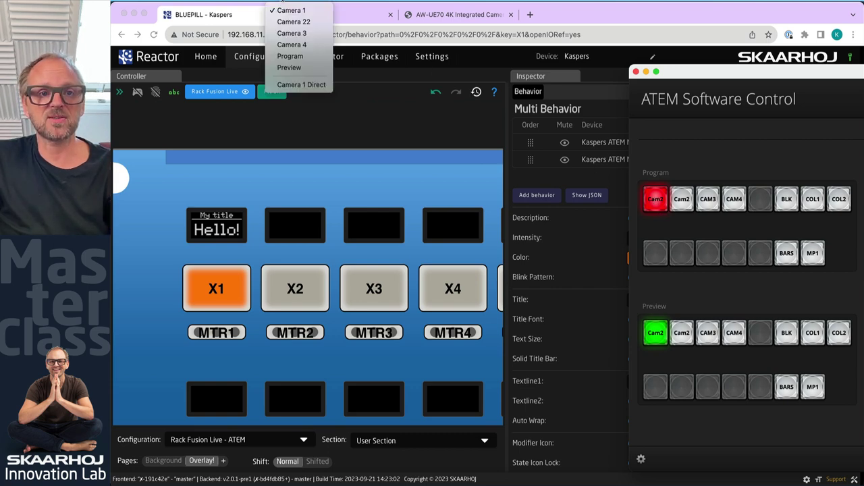
{"action": "left_click", "coordinate": [627, 202]}
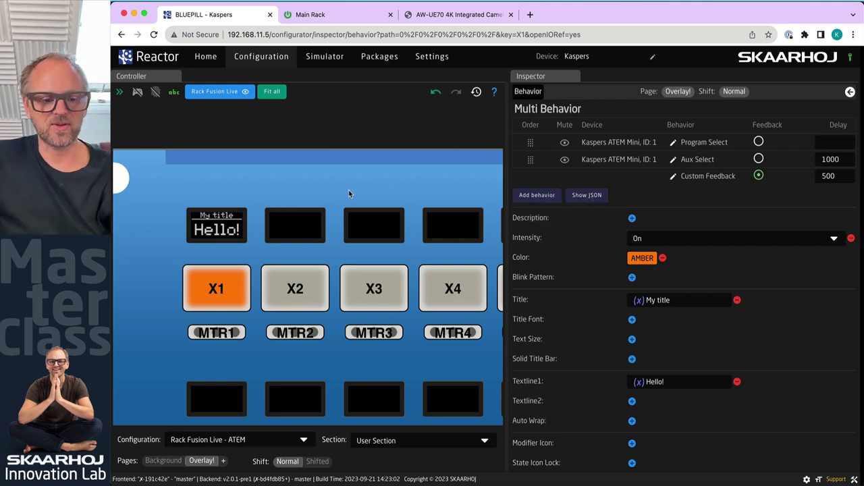
Zoom out the canvas and widen the controller view with the pane splitter
{"action": "scroll", "coordinate": [349, 194], "scroll_direction": "down", "scroll_amount": 5}
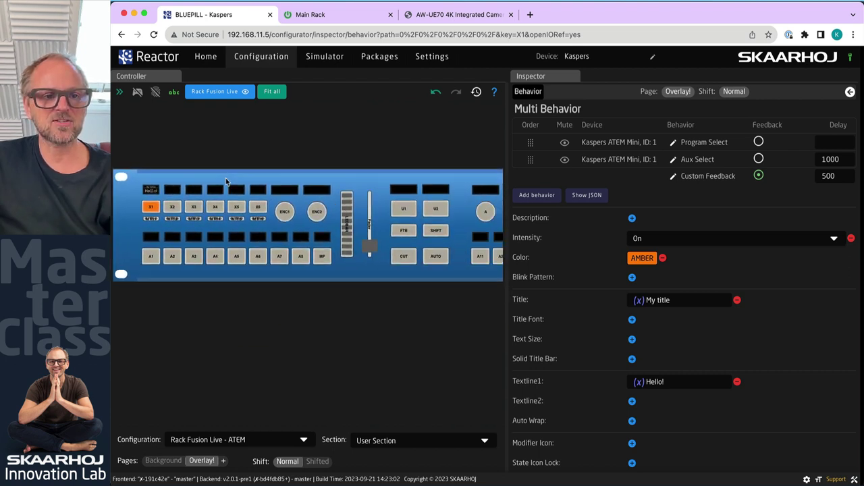
{"action": "scroll", "coordinate": [225, 177], "scroll_direction": "down", "scroll_amount": 3}
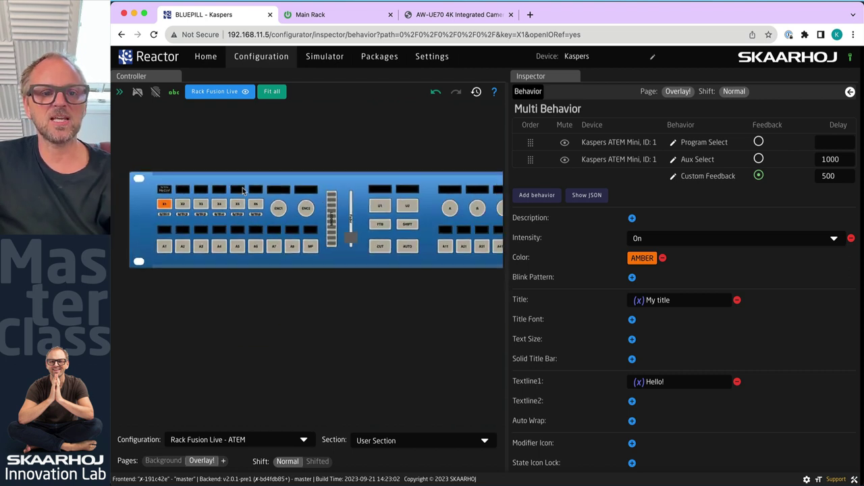
{"action": "left_click", "coordinate": [163, 460]}
{"action": "left_click", "coordinate": [201, 461]}
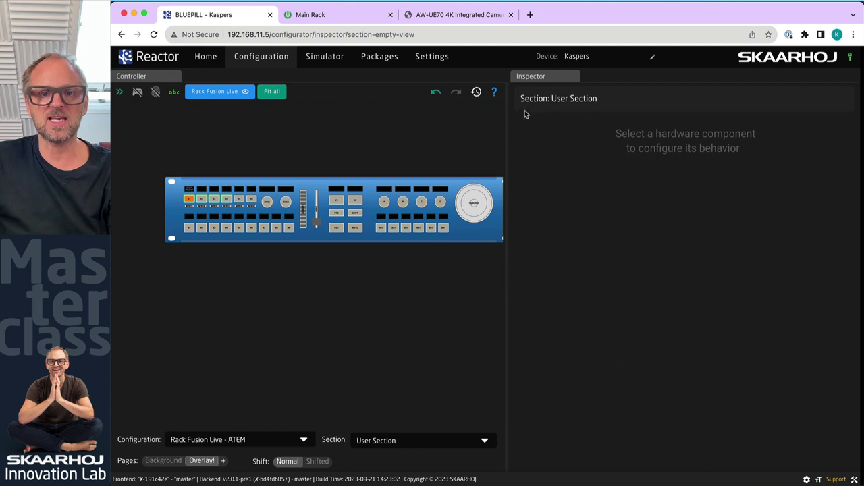
{"action": "left_click_drag", "start_coordinate": [507, 127], "coordinate": [711, 128]}
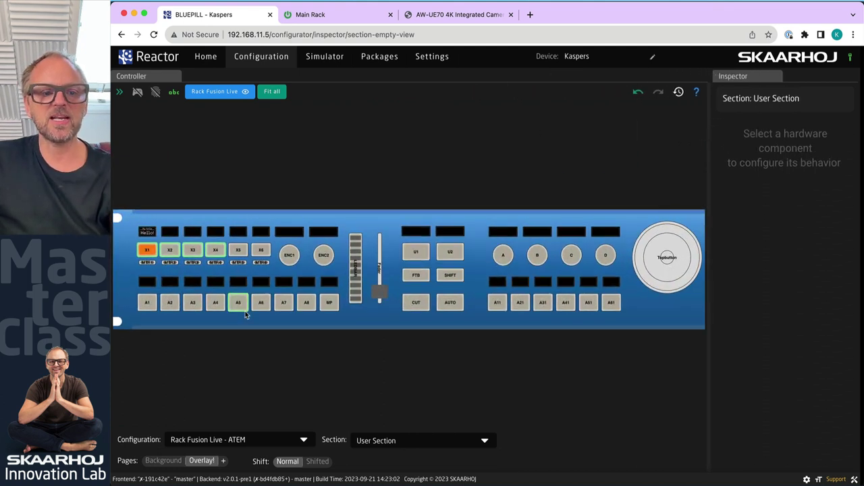
Compare the Background and Overlay! page key layouts, ending on Background and zoomed in on U1
{"action": "left_click", "coordinate": [169, 463]}
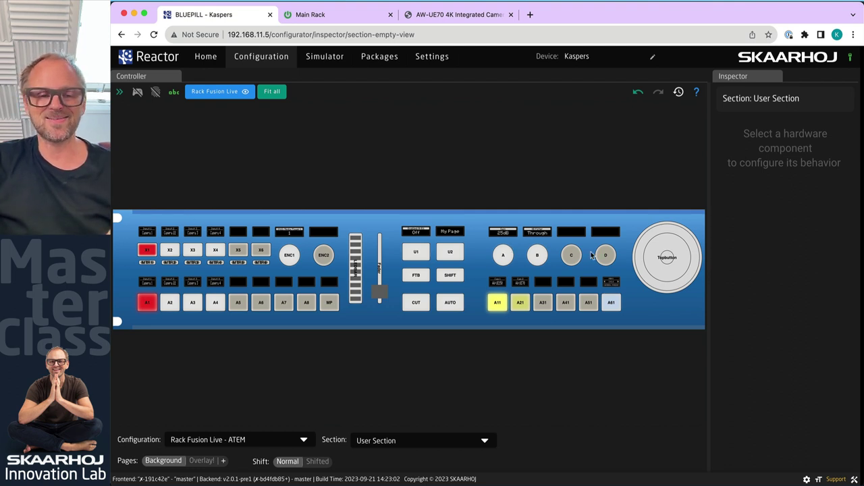
{"action": "left_click", "coordinate": [202, 461]}
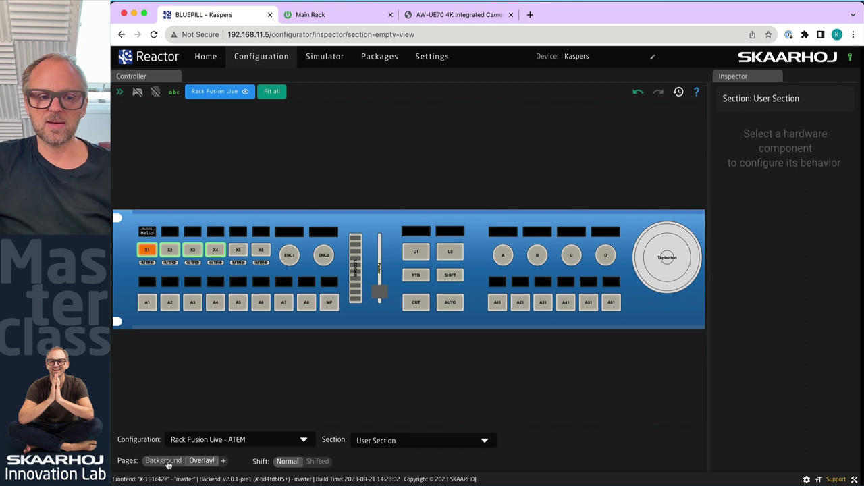
{"action": "left_click", "coordinate": [165, 461]}
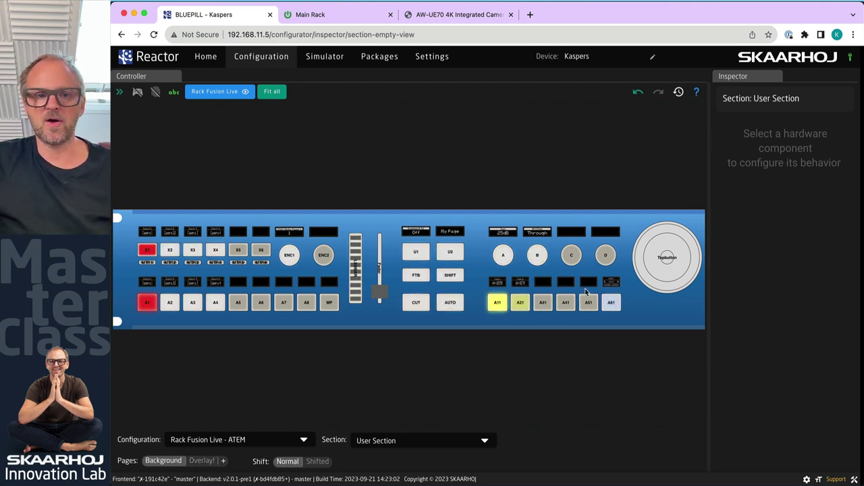
{"action": "scroll", "coordinate": [426, 252], "scroll_direction": "up", "scroll_amount": 5}
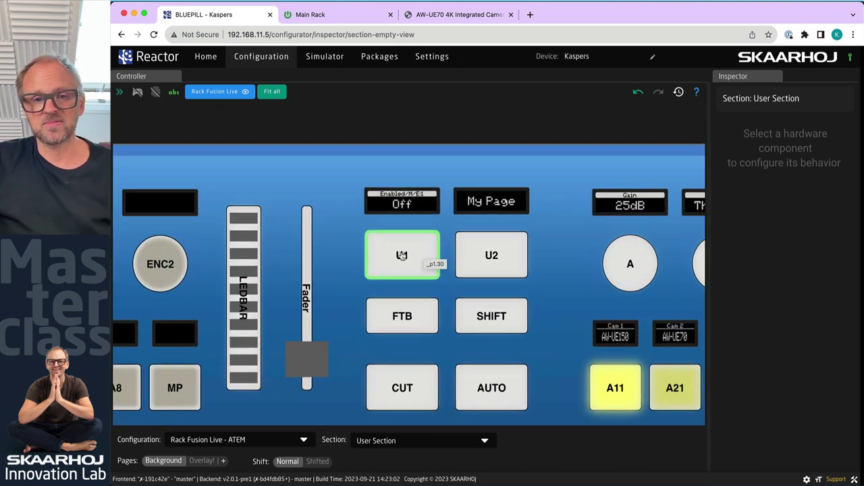
Make U1 on the Background page use Navigation > Go to Page with Value Overlay! (page2)
{"action": "left_click", "coordinate": [414, 255]}
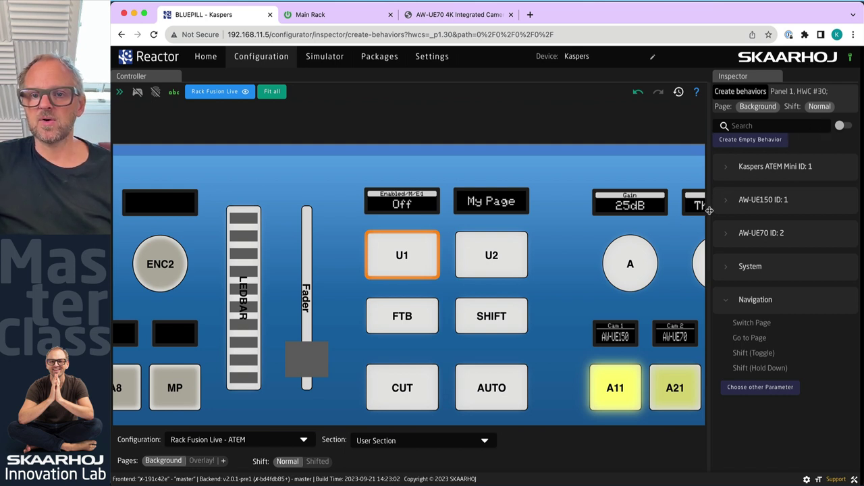
{"action": "left_click_drag", "start_coordinate": [709, 210], "coordinate": [626, 211]}
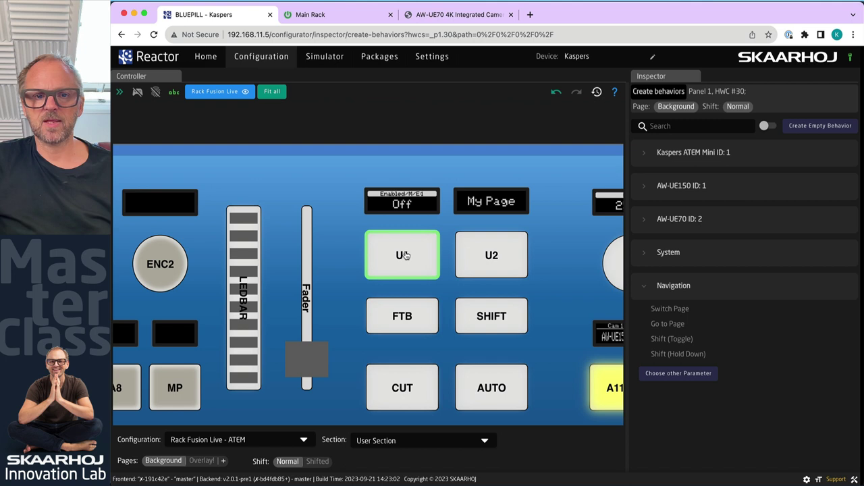
{"action": "left_click", "coordinate": [670, 324]}
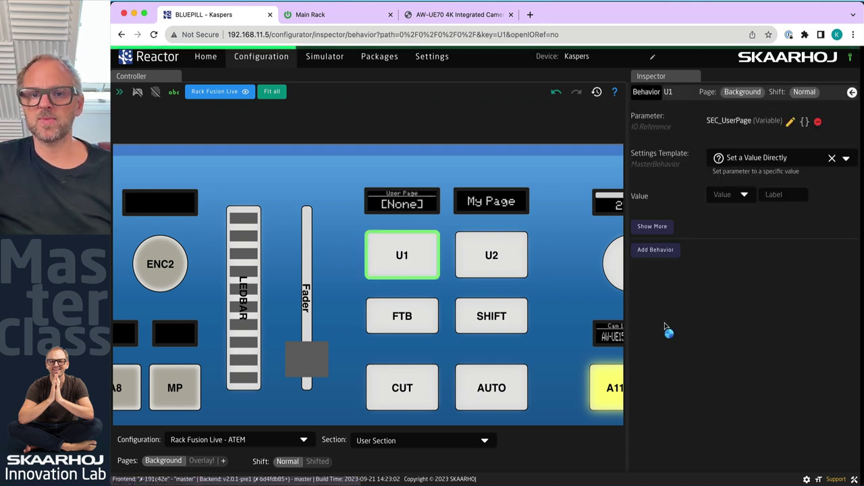
{"action": "left_click", "coordinate": [732, 194]}
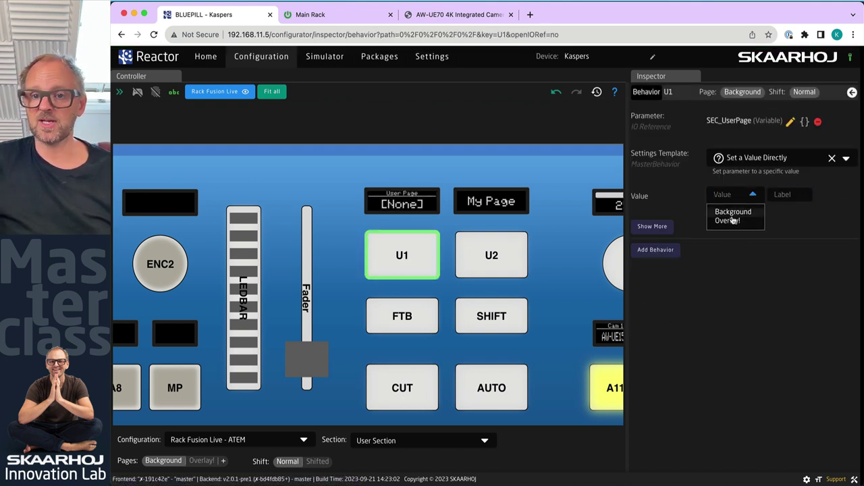
{"action": "left_click", "coordinate": [729, 220]}
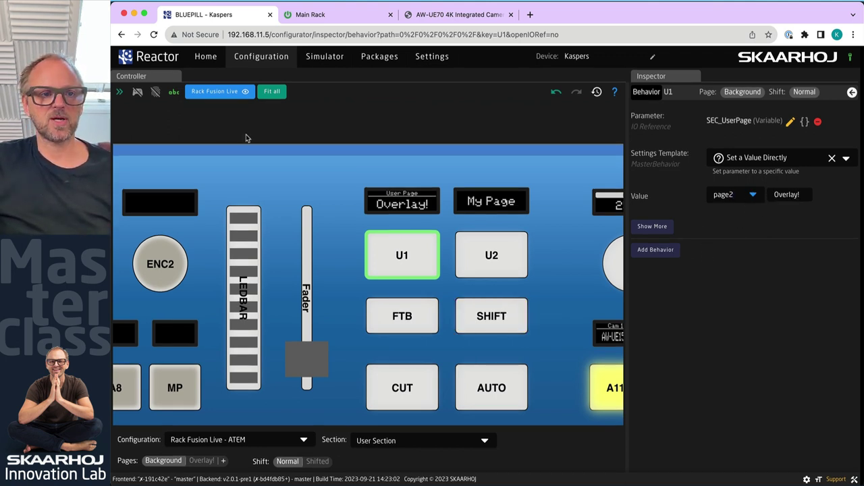
{"action": "left_click", "coordinate": [137, 92]}
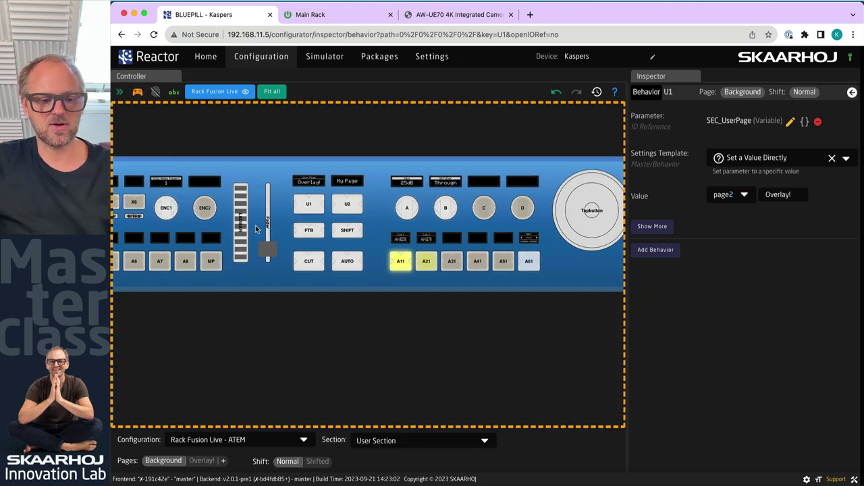
Test in simulation mode that U1 jumps to the Overlay! page
{"action": "scroll", "coordinate": [256, 226], "scroll_direction": "left", "scroll_amount": 5}
{"action": "left_click", "coordinate": [493, 262]}
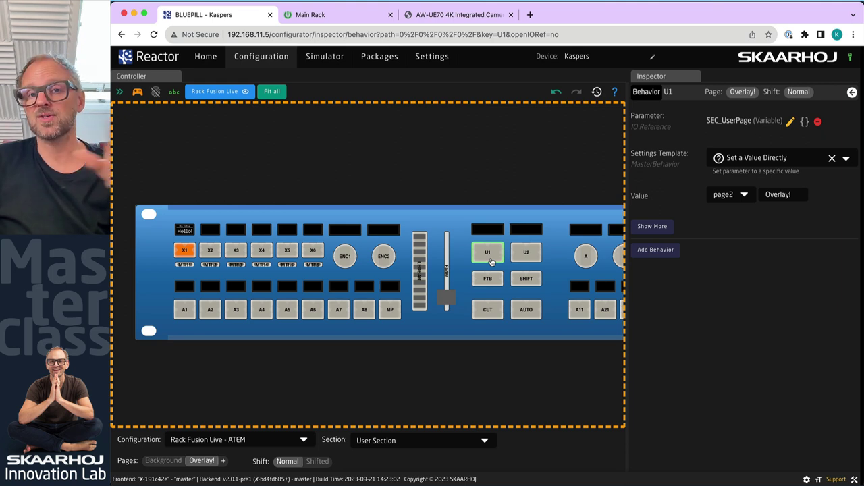
{"action": "left_click", "coordinate": [137, 91]}
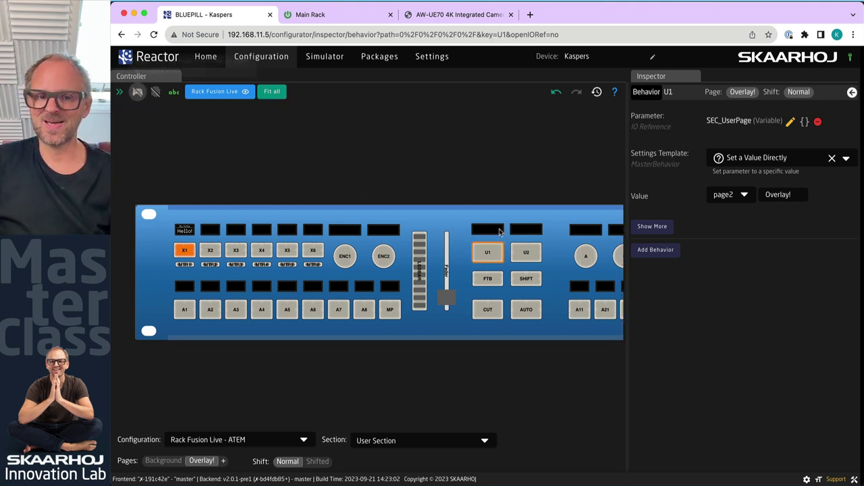
Make U1 on the Overlay! page Go to Page Background (page1), then re-enable simulation
{"action": "left_click", "coordinate": [489, 255]}
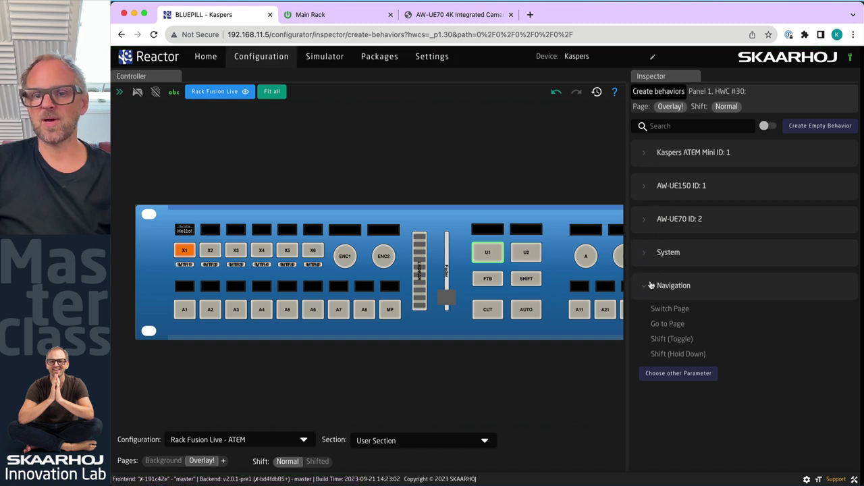
{"action": "left_click", "coordinate": [668, 324]}
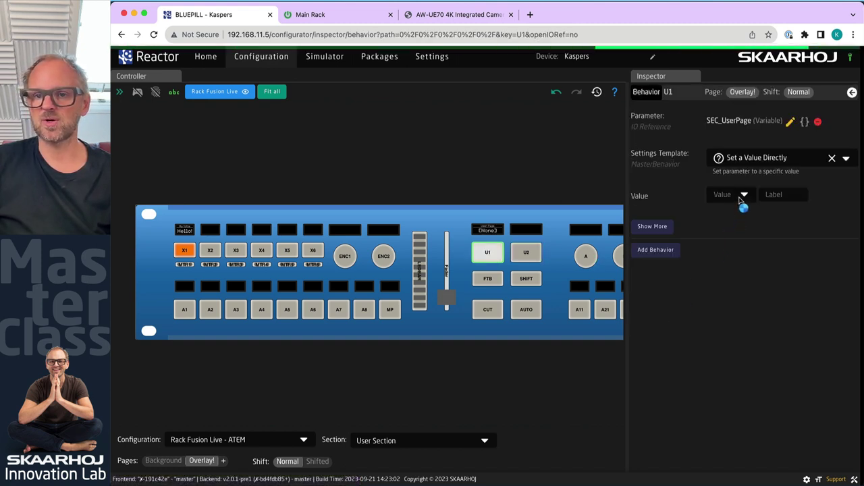
{"action": "left_click", "coordinate": [742, 195]}
{"action": "left_click", "coordinate": [737, 215]}
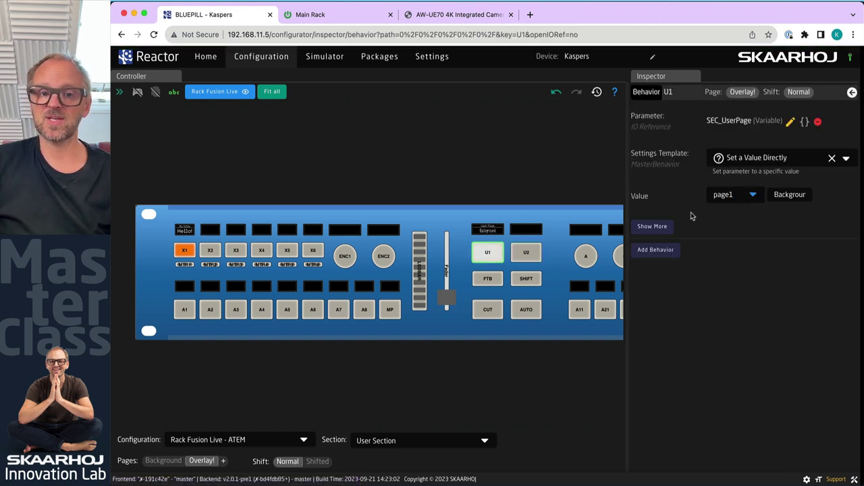
{"action": "scroll", "coordinate": [490, 233], "scroll_direction": "up", "scroll_amount": 5}
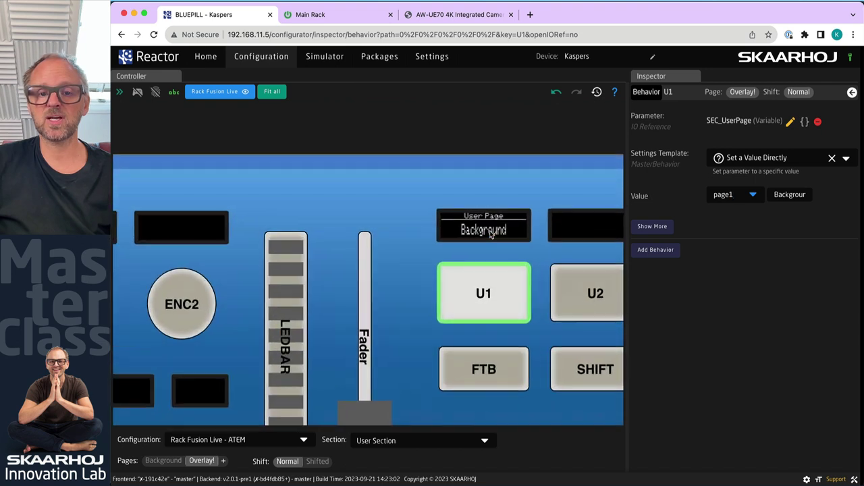
{"action": "left_click", "coordinate": [137, 91]}
Press U1 four times to toggle between Background and Overlay!, ending on Overlay!
{"action": "left_click", "coordinate": [497, 307]}
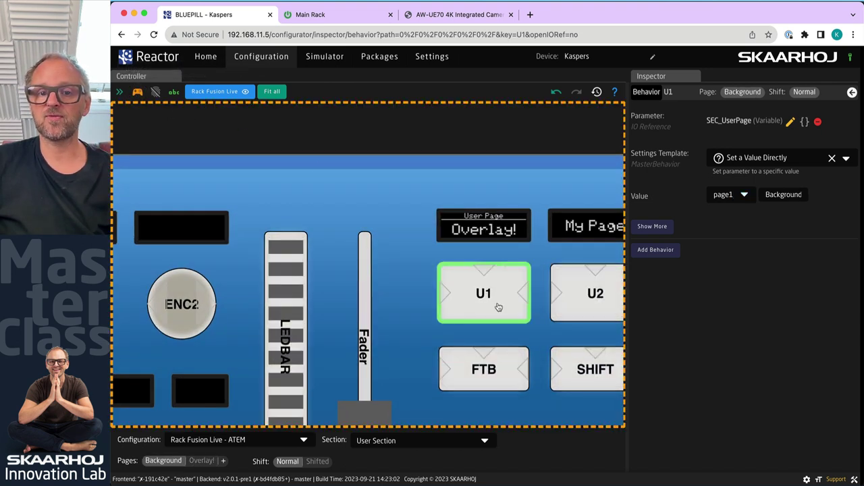
{"action": "left_click", "coordinate": [498, 307]}
{"action": "left_click", "coordinate": [498, 307]}
{"action": "left_click", "coordinate": [498, 308]}
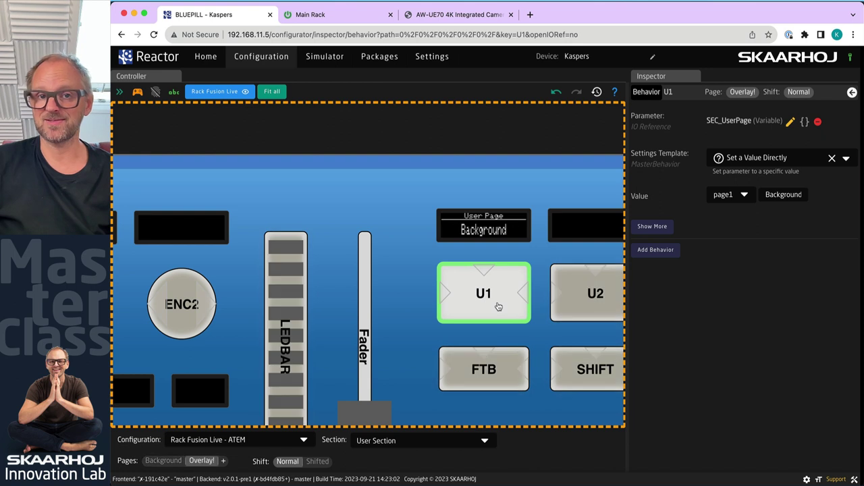